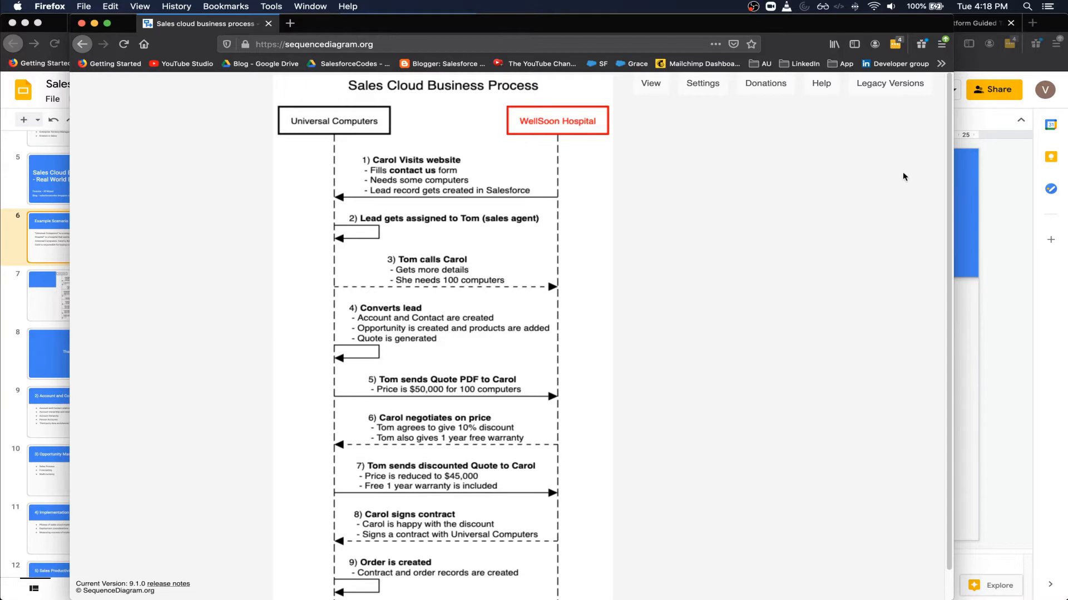
- Bring the Google Slides 'Example Scenario' slide in front of the process diagram
click(1001, 199)
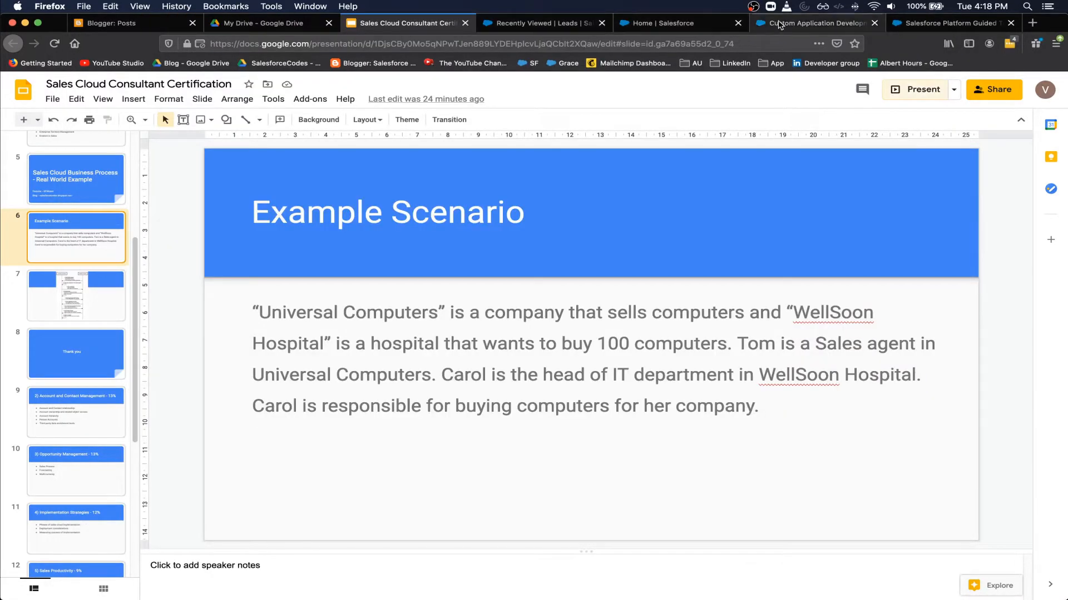
- Look over the first name, job title and email fields of the Salesforce guided-tour sign-up form
click(945, 23)
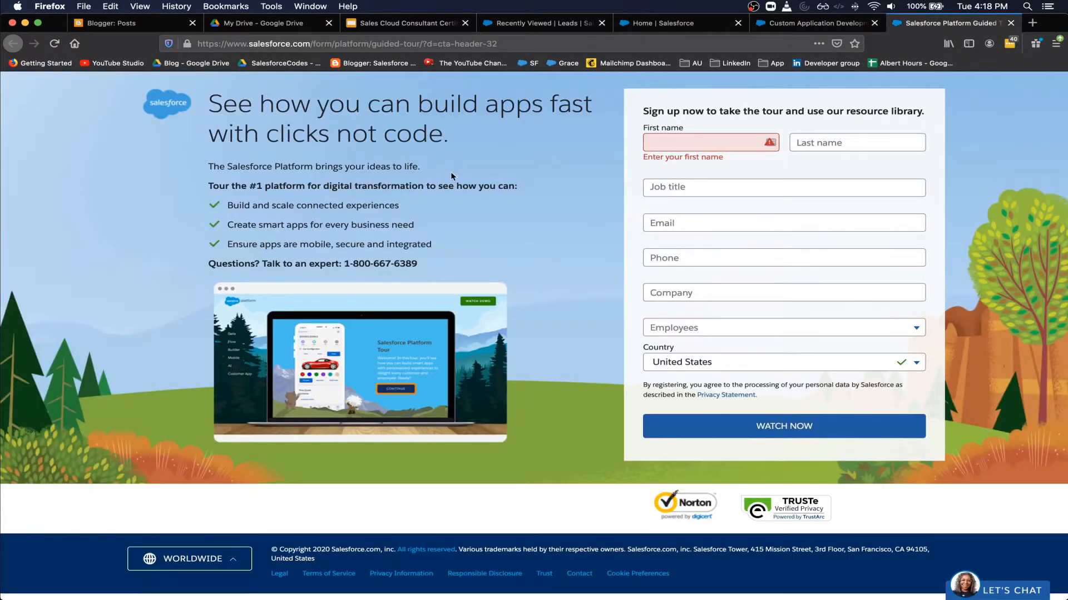
double_click(279, 44)
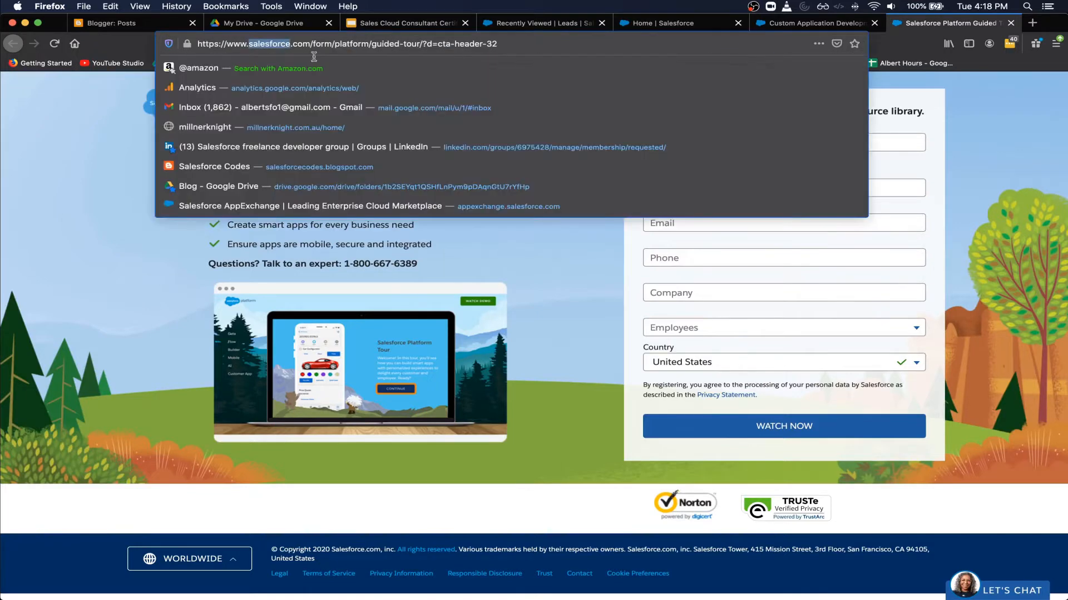
click(716, 265)
click(687, 140)
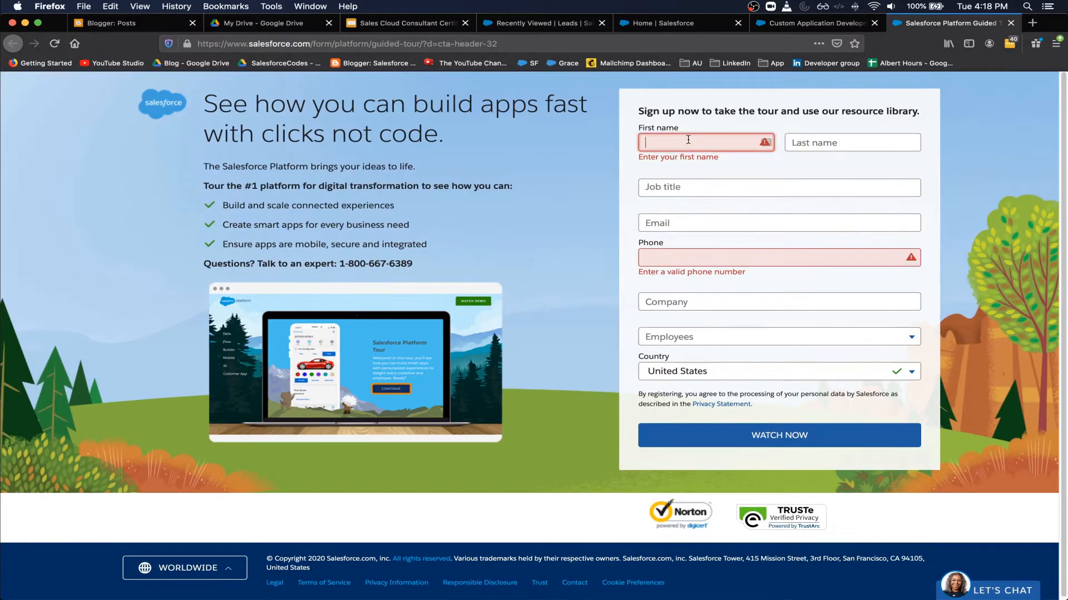
click(743, 191)
click(739, 222)
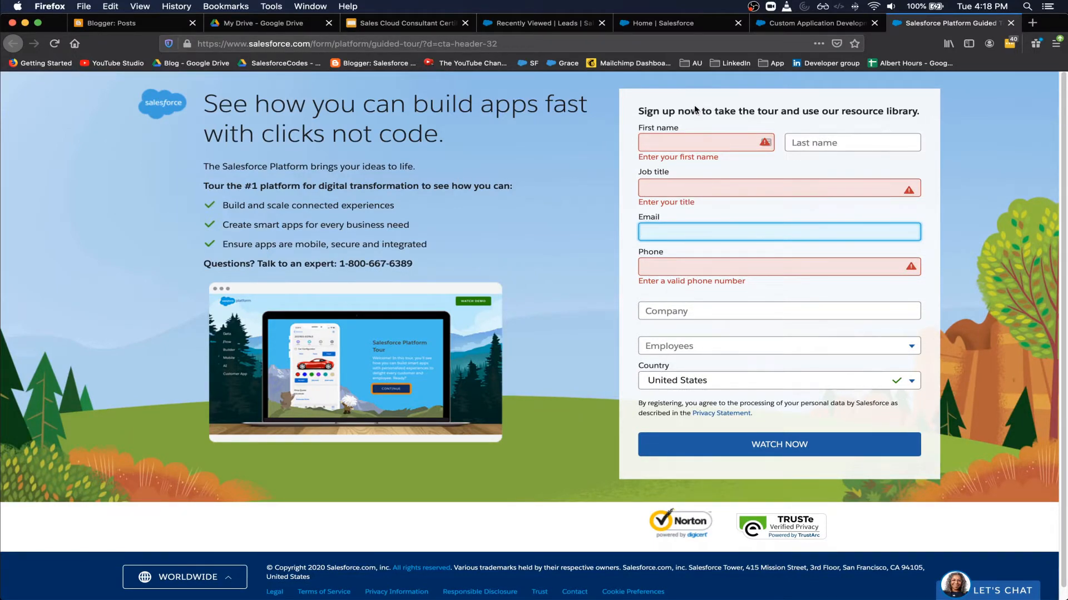
- Glance at the process diagram, then go to the Recently Viewed leads list
key(super+grave)
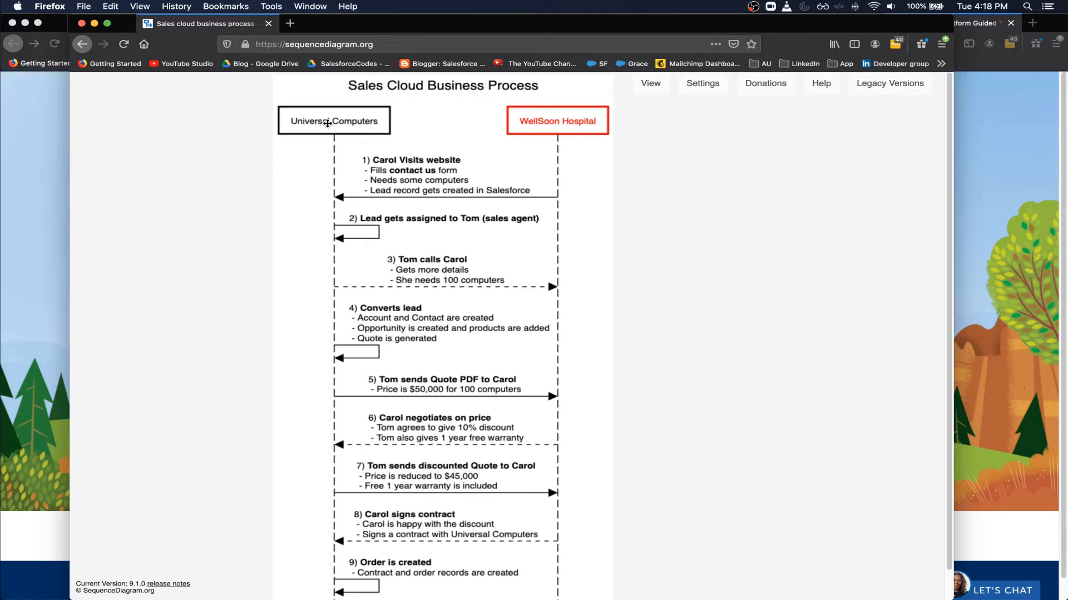
click(30, 152)
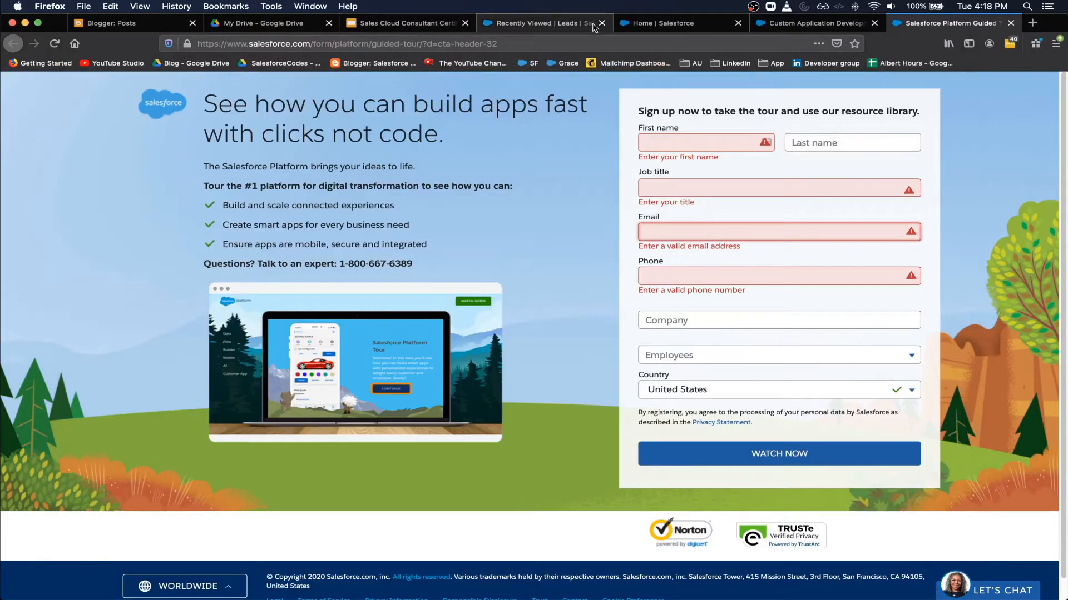
click(557, 24)
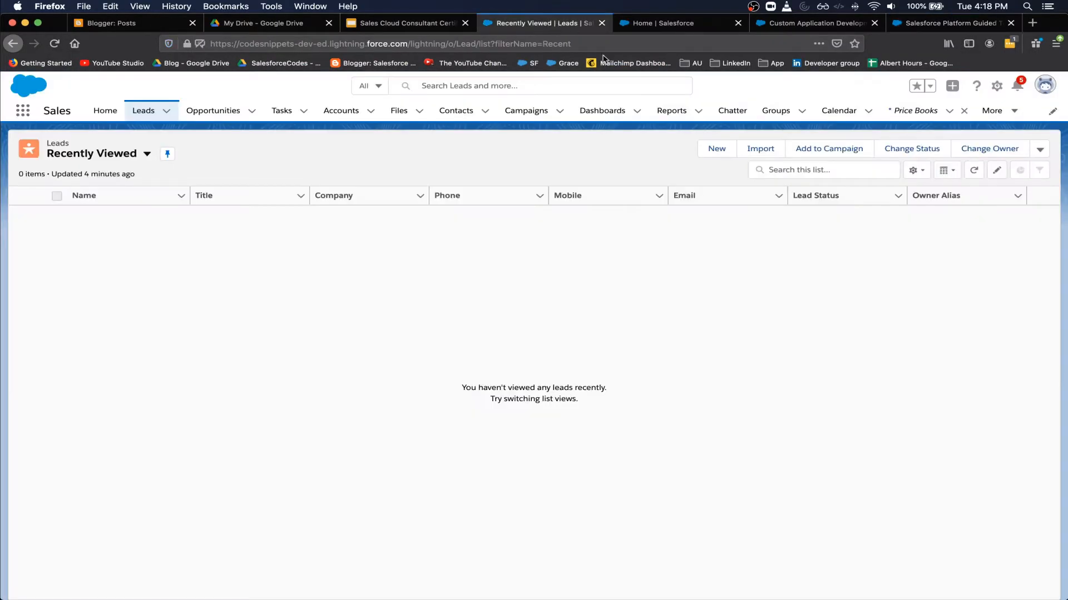
- Start a new lead with salutation Ms. and the contact's first and last name
click(717, 149)
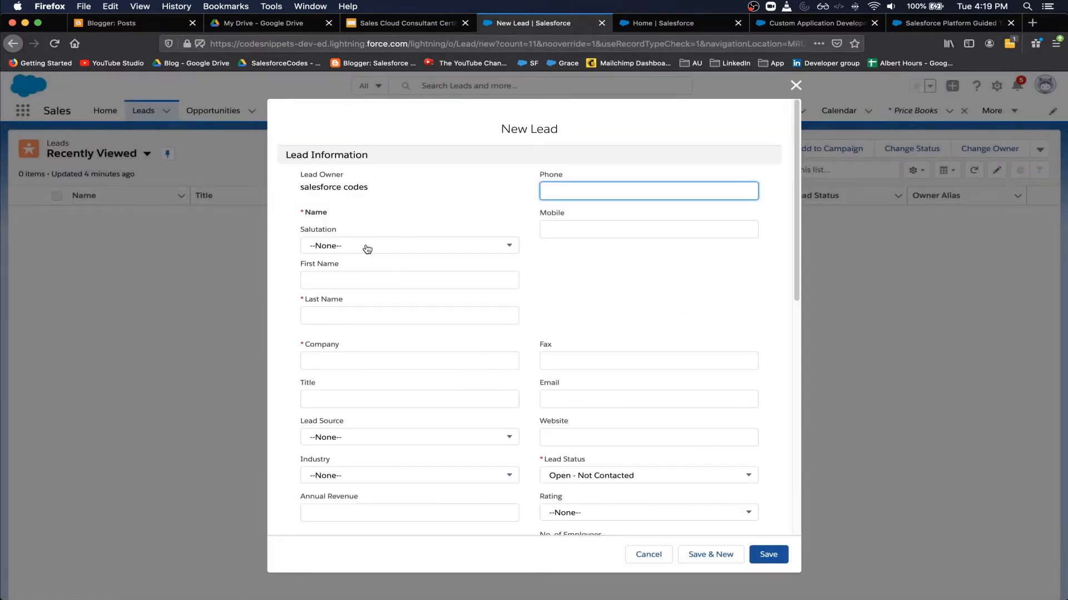
click(366, 245)
click(353, 307)
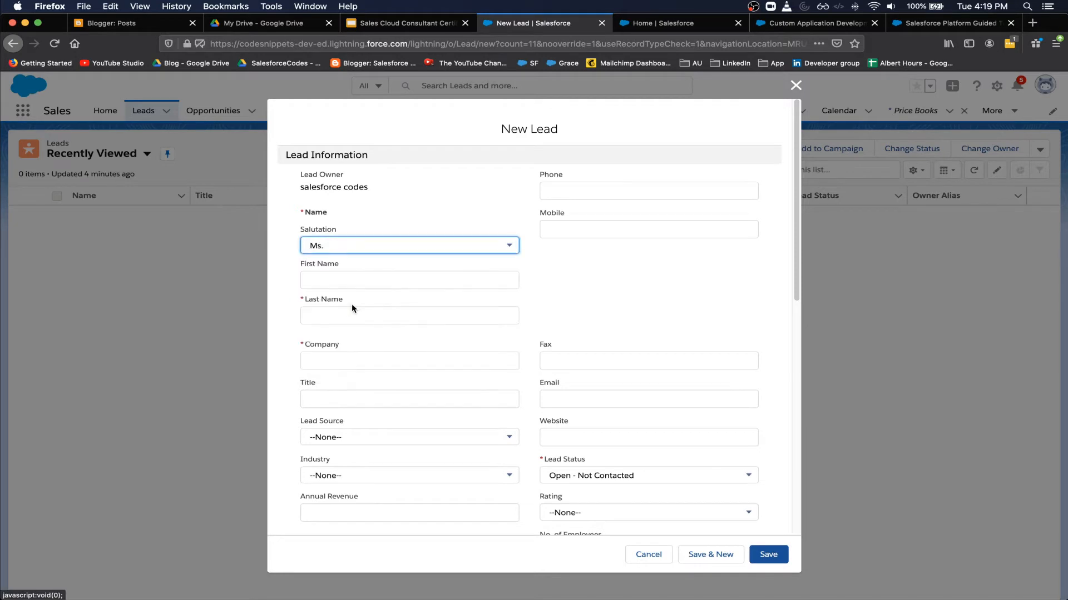
click(347, 283)
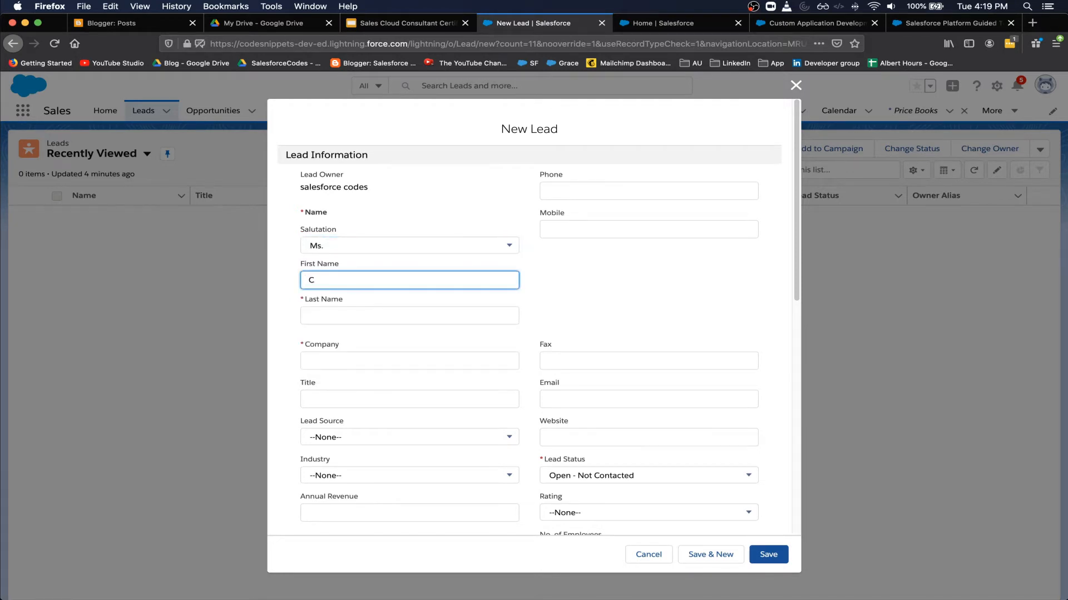
text(Carol)
key(Tab)
text(K)
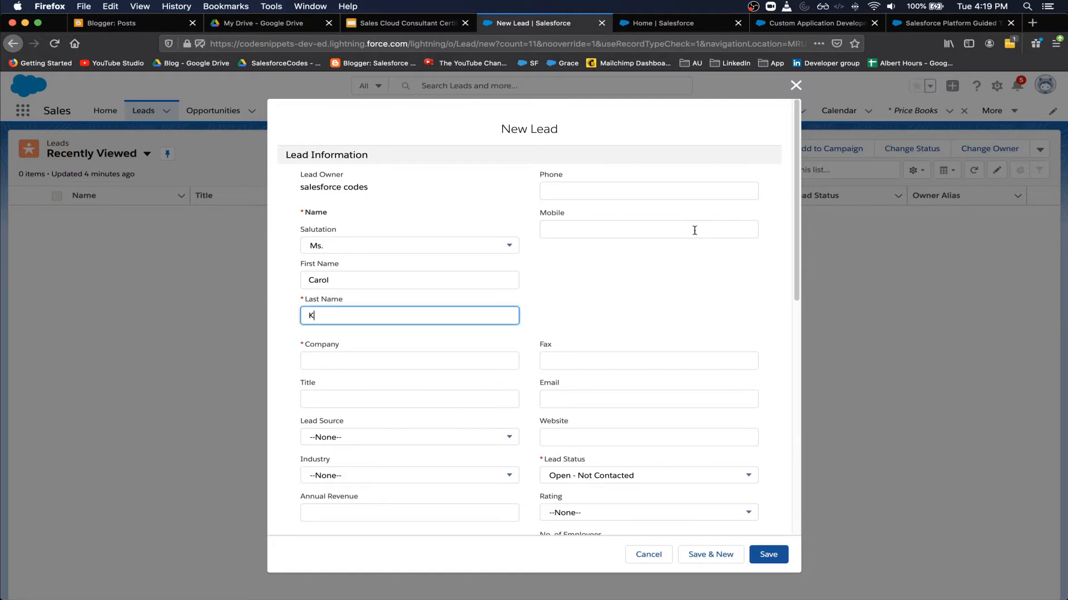
- Enter the contact's mobile number and company Wellsoon Hospitals
click(639, 230)
click(383, 365)
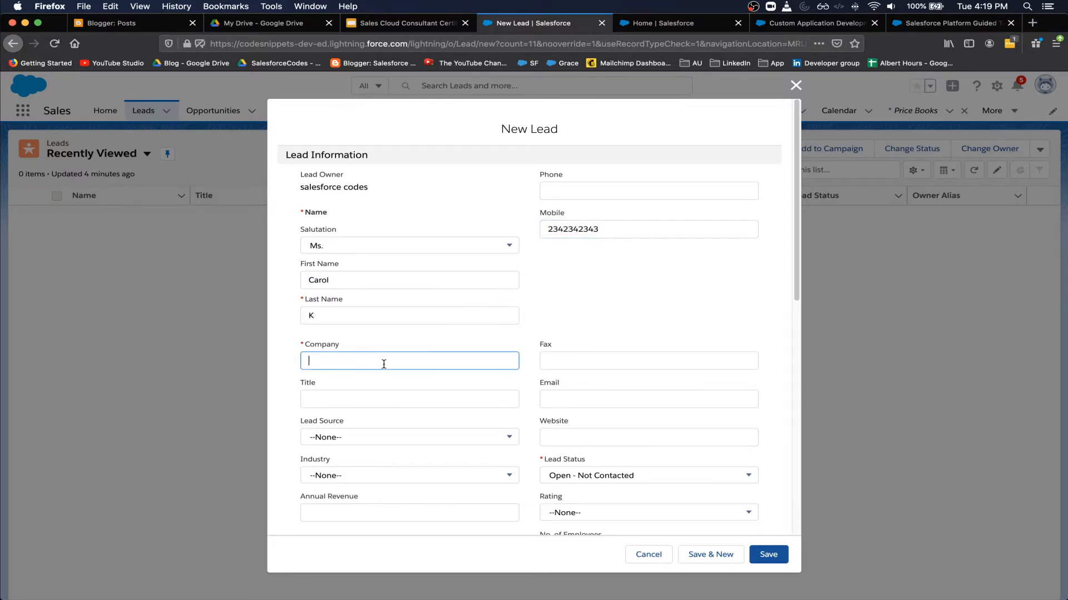
text(Wellsoon H)
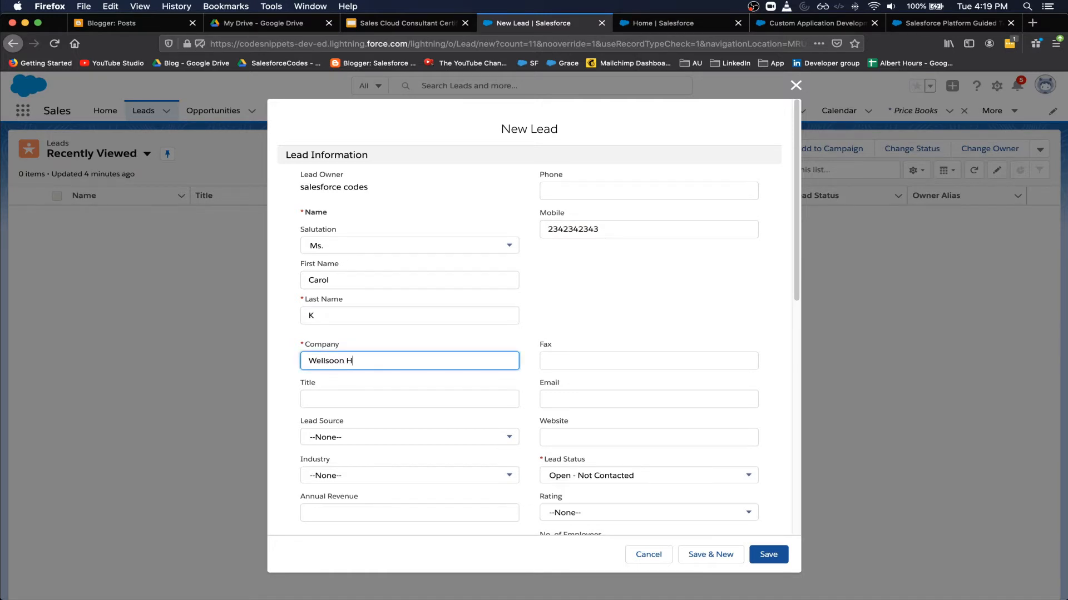
text(ospitals)
key(super+a)
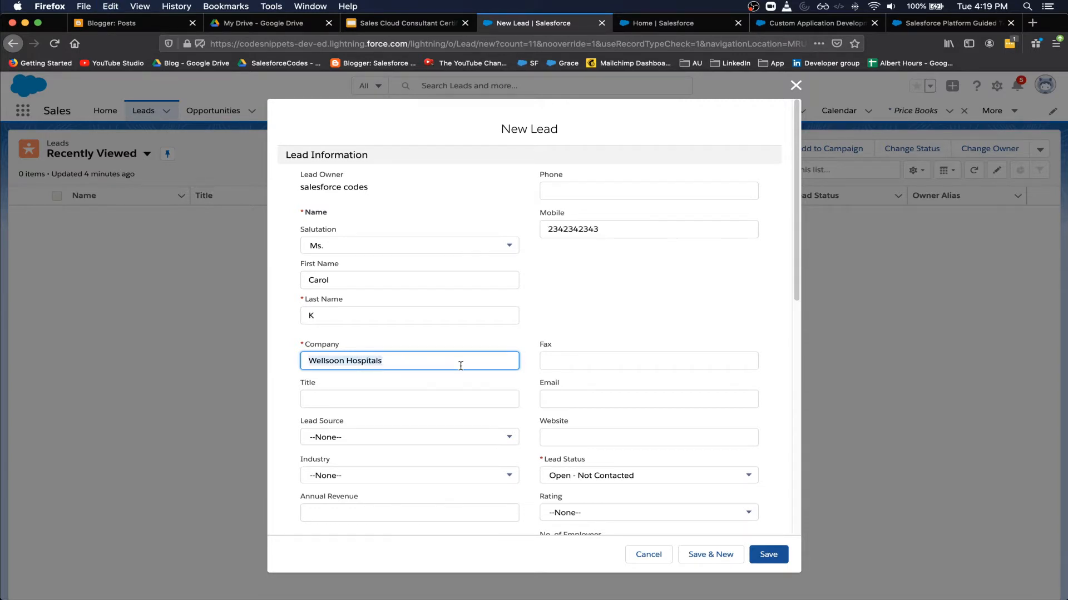
- Enter the contact's e-mail address and website wellsoon.com
click(574, 400)
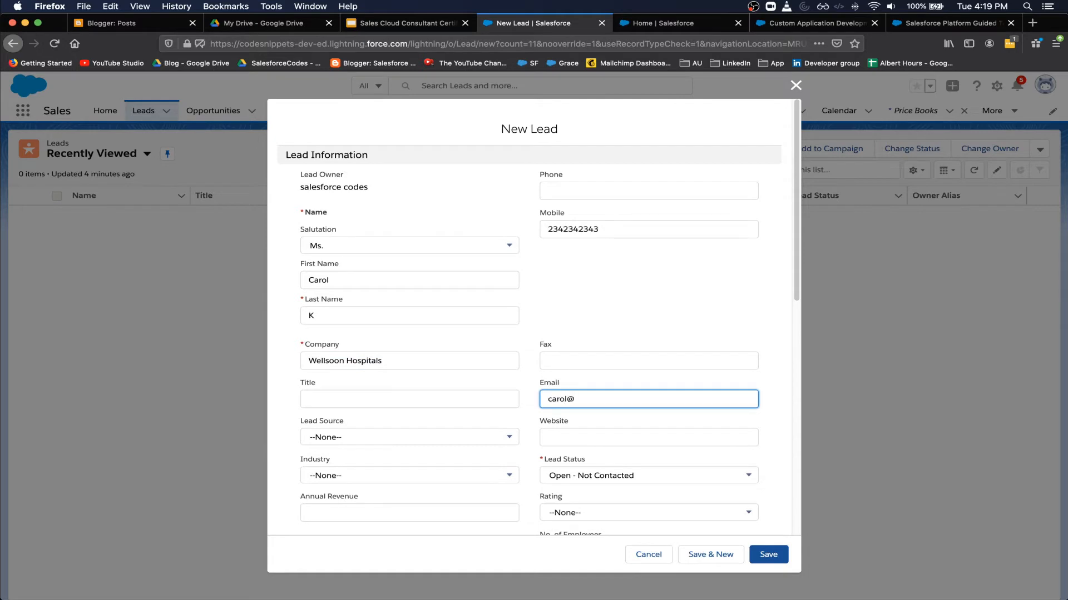
key(Tab)
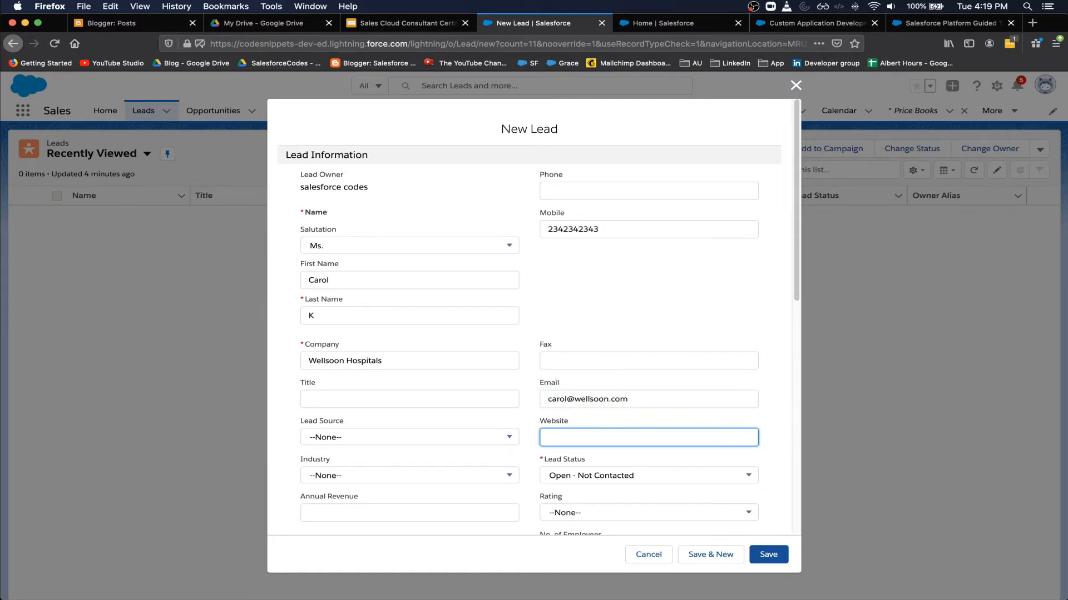
text(wellso)
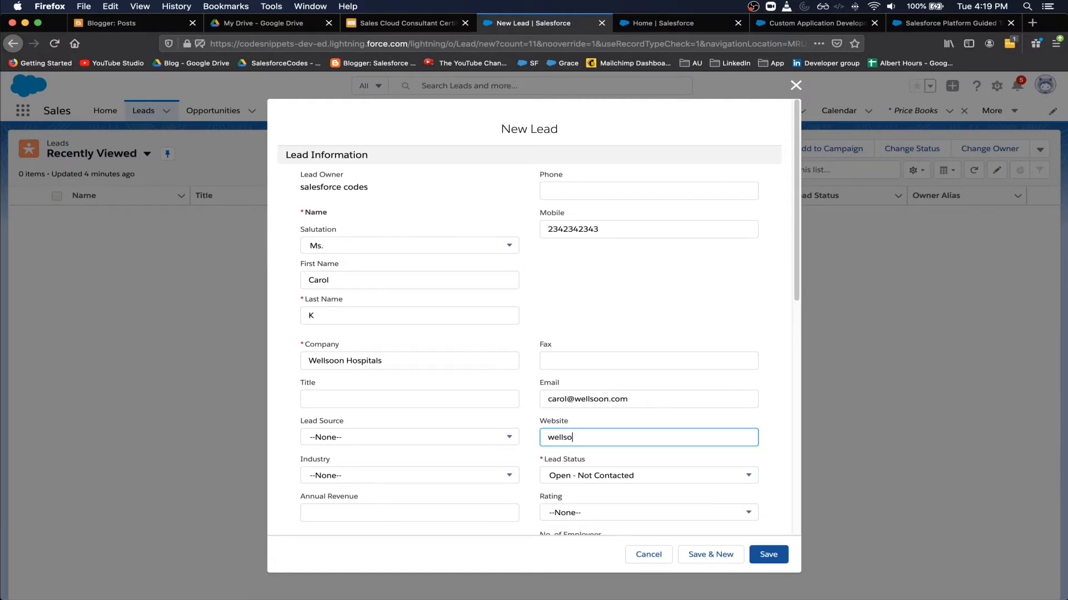
text(on.com)
click(389, 438)
- Set lead source to Web and fill in the lead's street, city, state, zip and country
click(380, 442)
scroll(379, 442, down, 6)
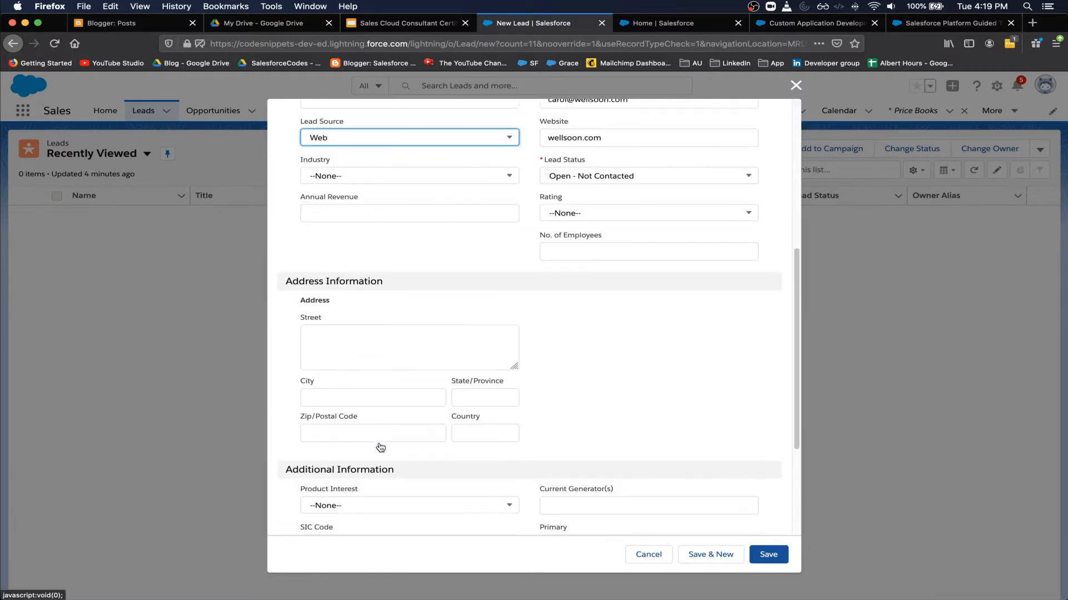
click(363, 260)
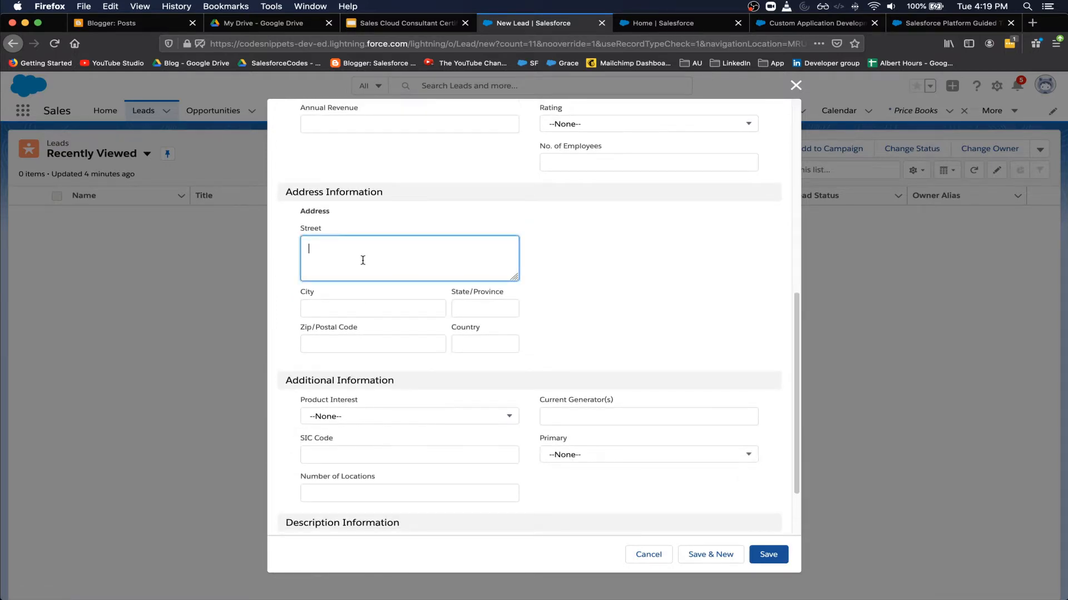
text(123 street)
click(372, 309)
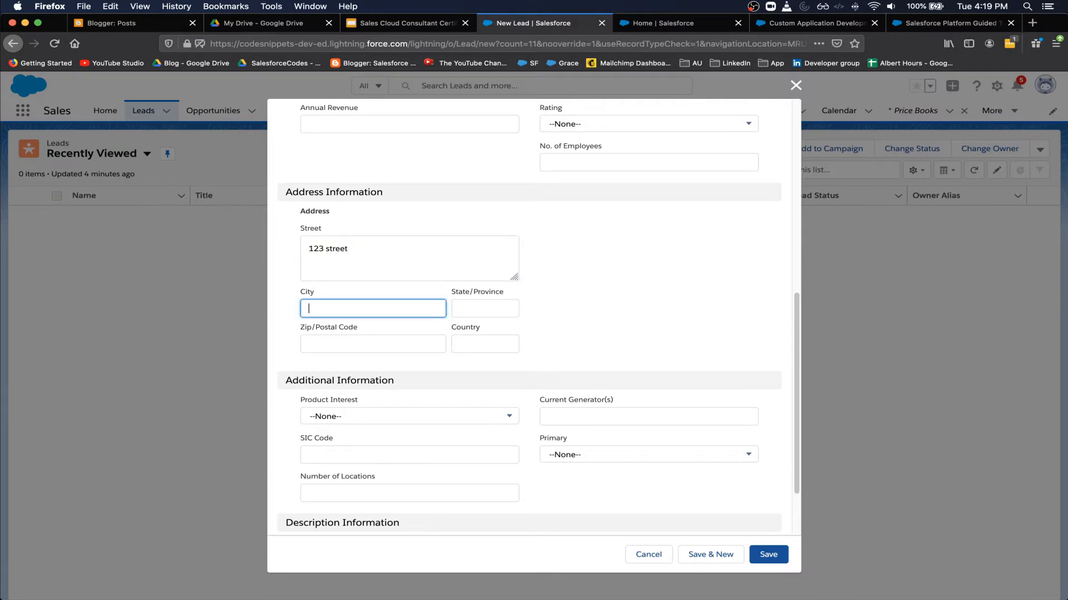
text(C)
text(San)
text(francisco)
click(485, 308)
text(CA)
key(Tab)
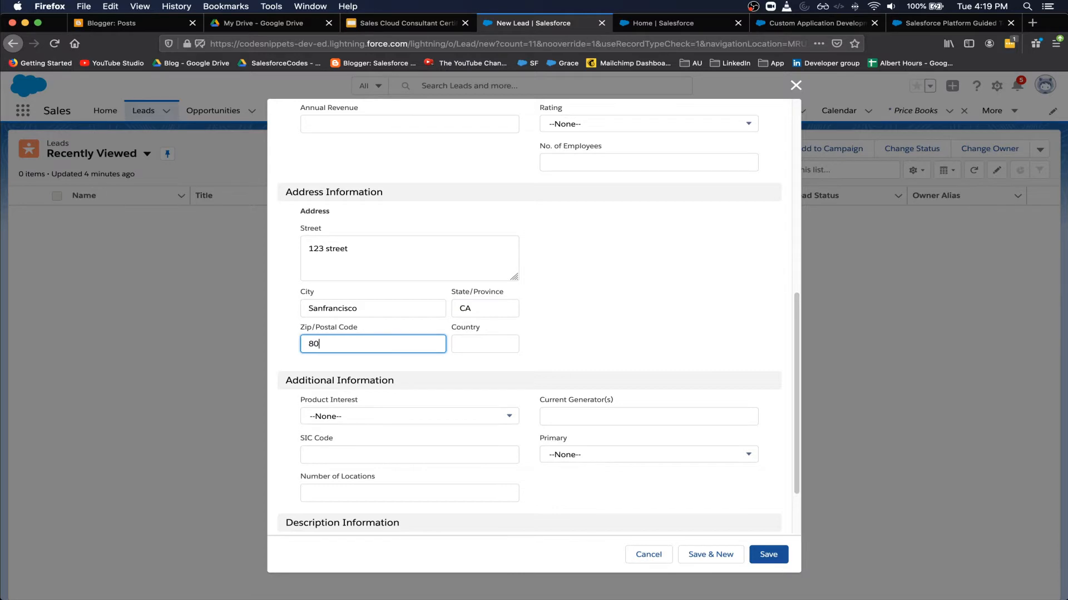
text(80202)
key(Tab)
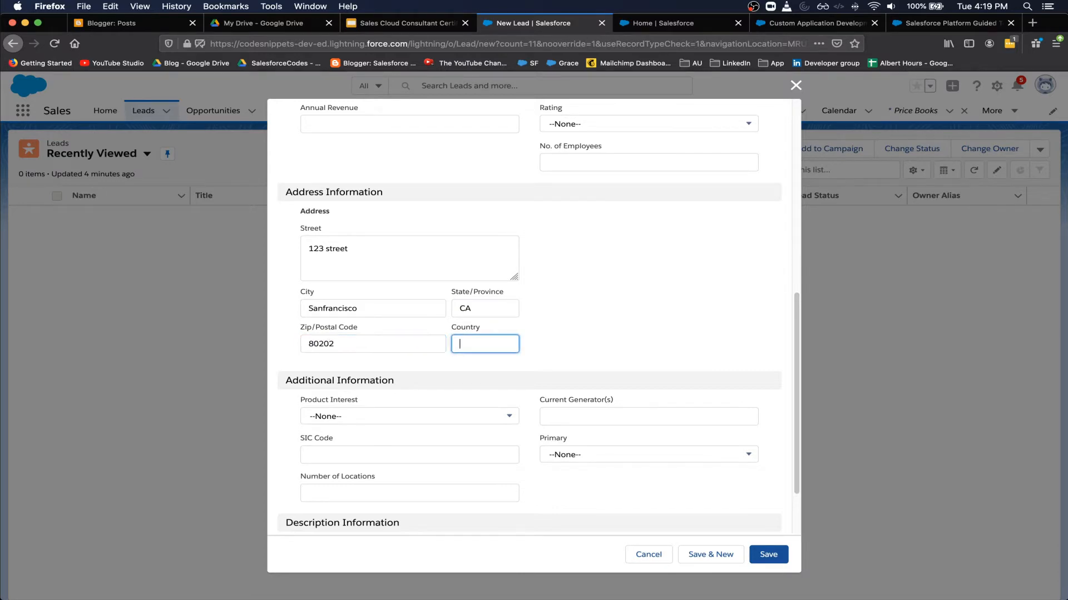
text(US)
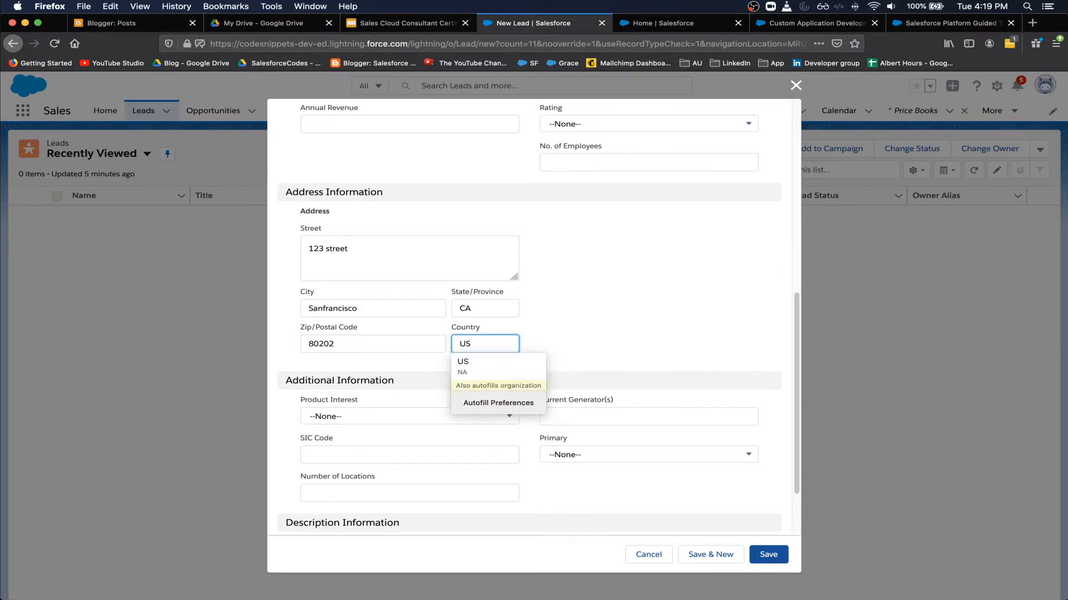
click(632, 241)
- Add the description 'Wants to buy some computers' and save the lead
scroll(637, 273, down, 3)
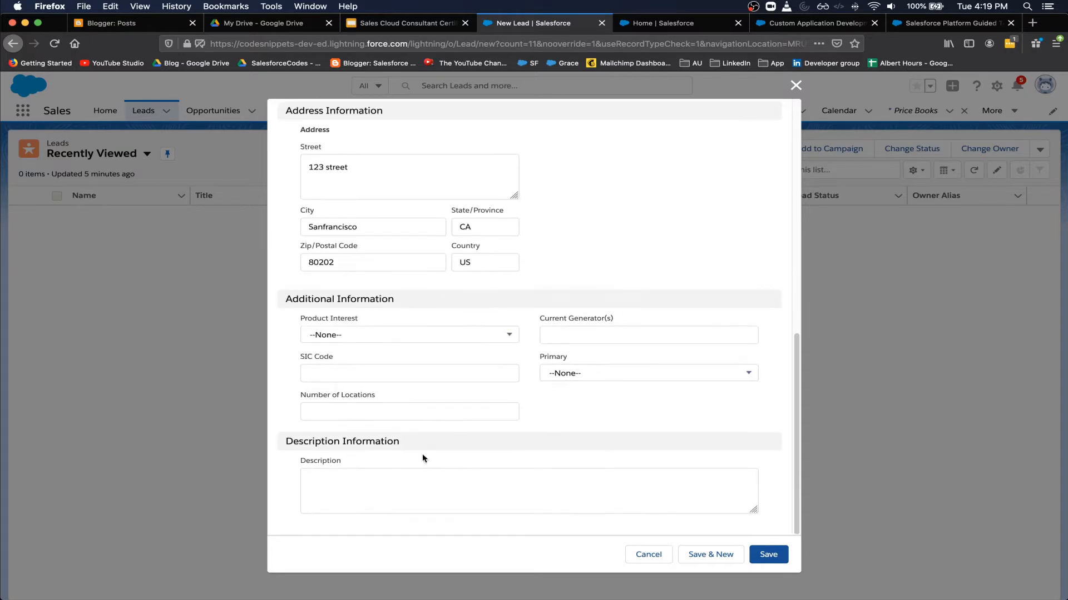
click(394, 485)
text(Wa)
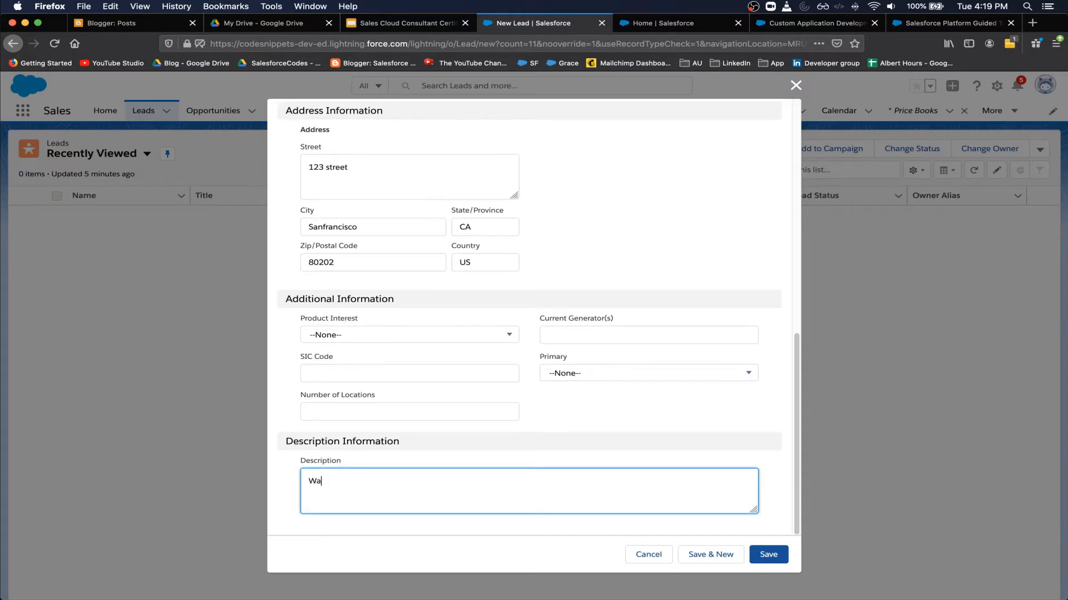
text(nts to buy some compu)
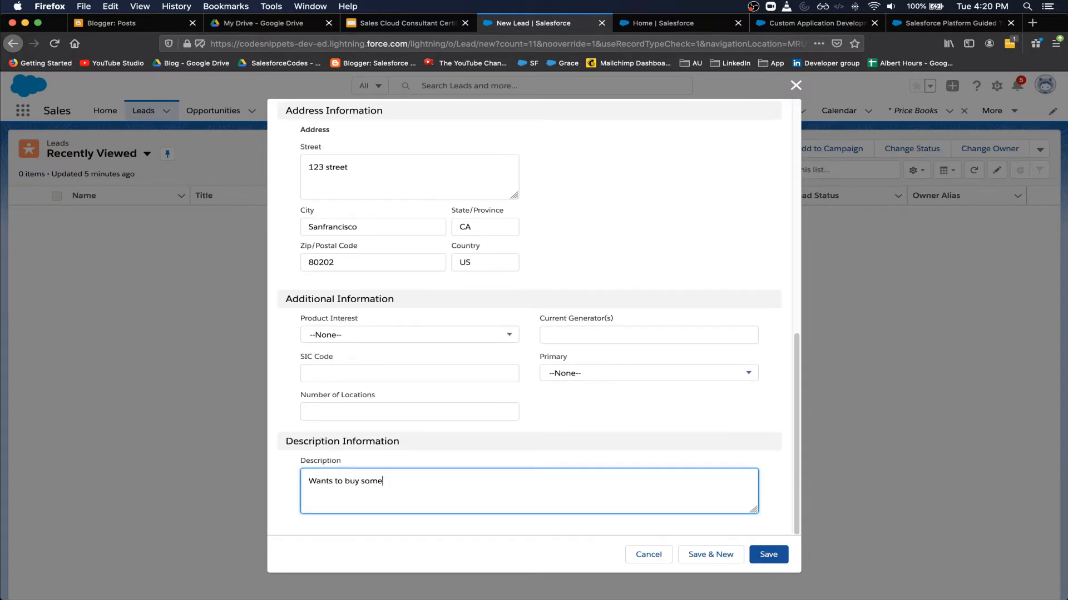
text(ters)
click(780, 553)
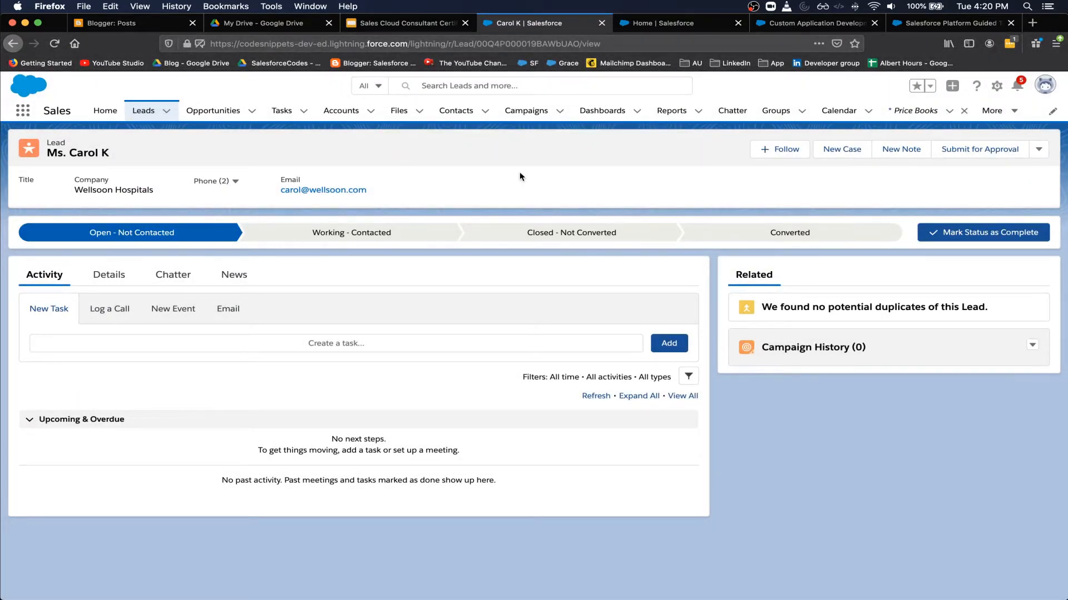
- Highlight step 2 of the process diagram, then return to the lead record
key(super+grave)
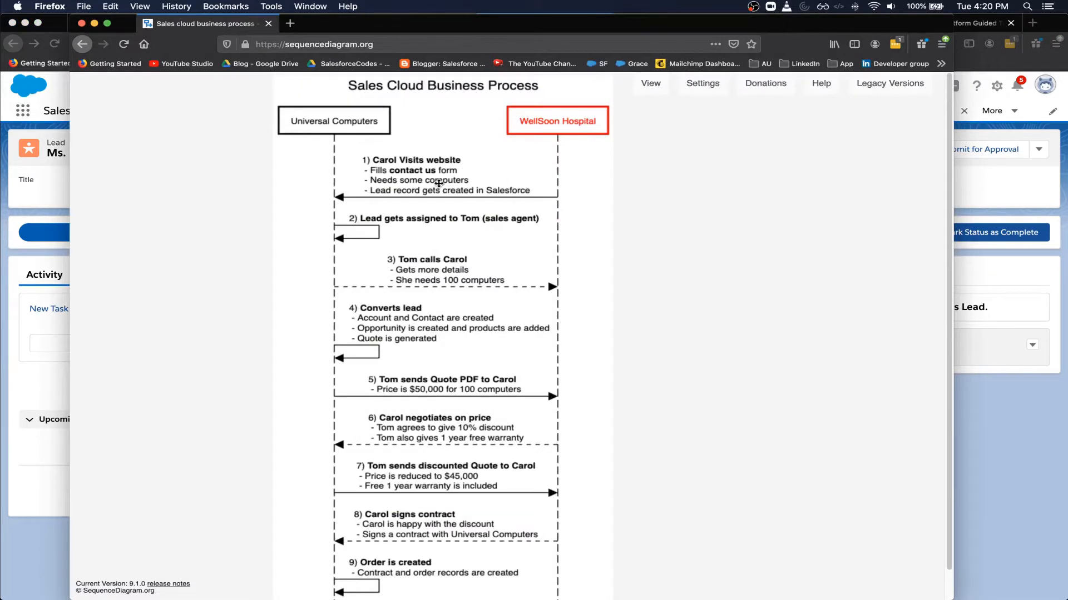
click(368, 227)
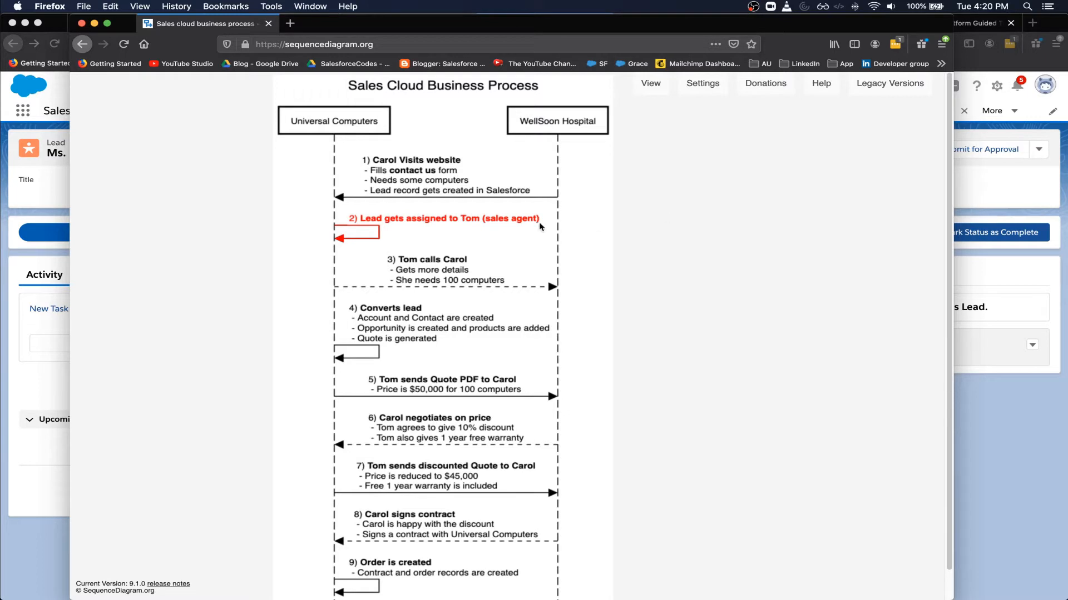
click(982, 189)
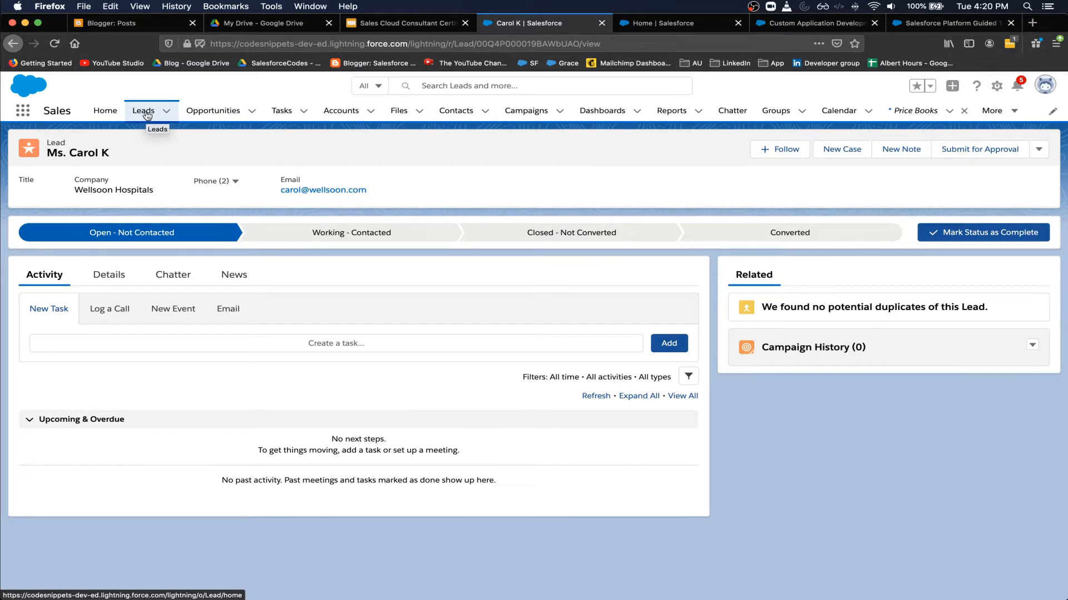
- Point out the lead's name in the record header and bring up the Log a Call form
drag(154, 154, 47, 154)
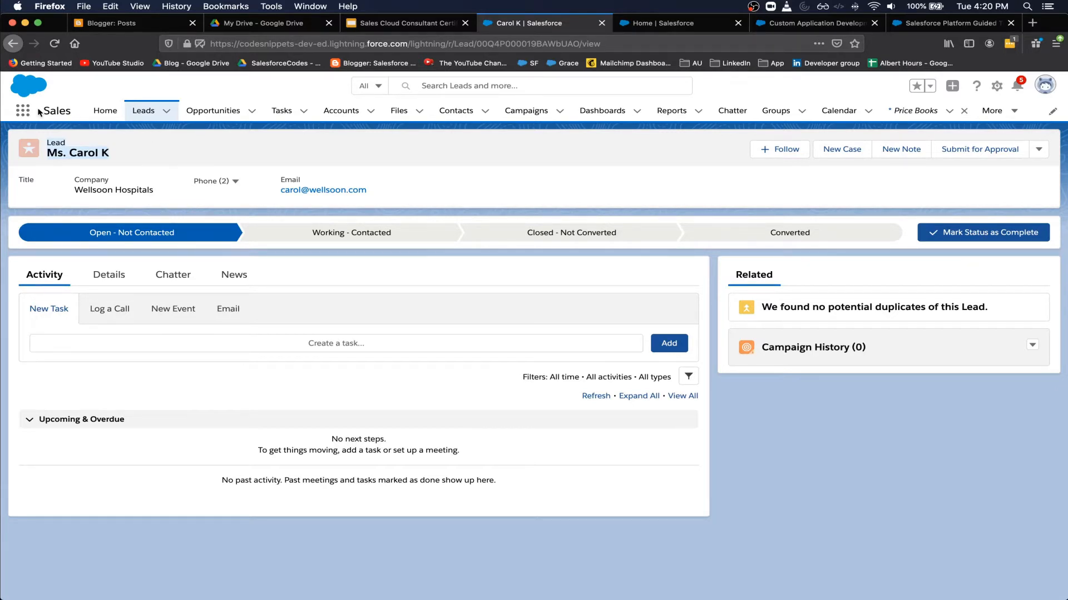
click(58, 111)
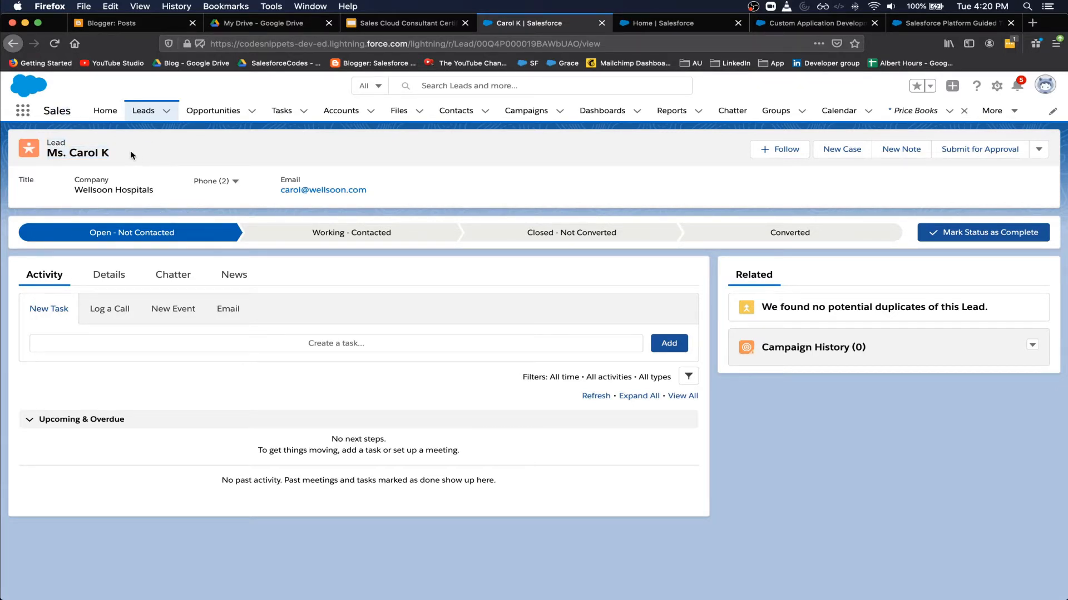
drag(111, 154, 59, 151)
click(116, 316)
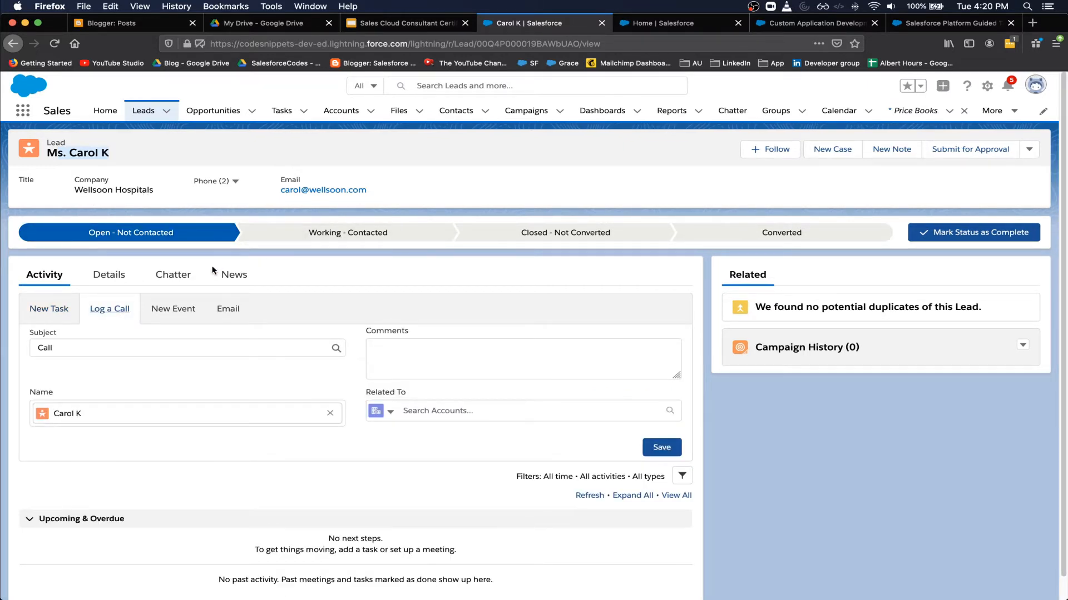
- Review the lead's Details tab, including the description 'Wants to buy some computers'
scroll(217, 267, down, 1)
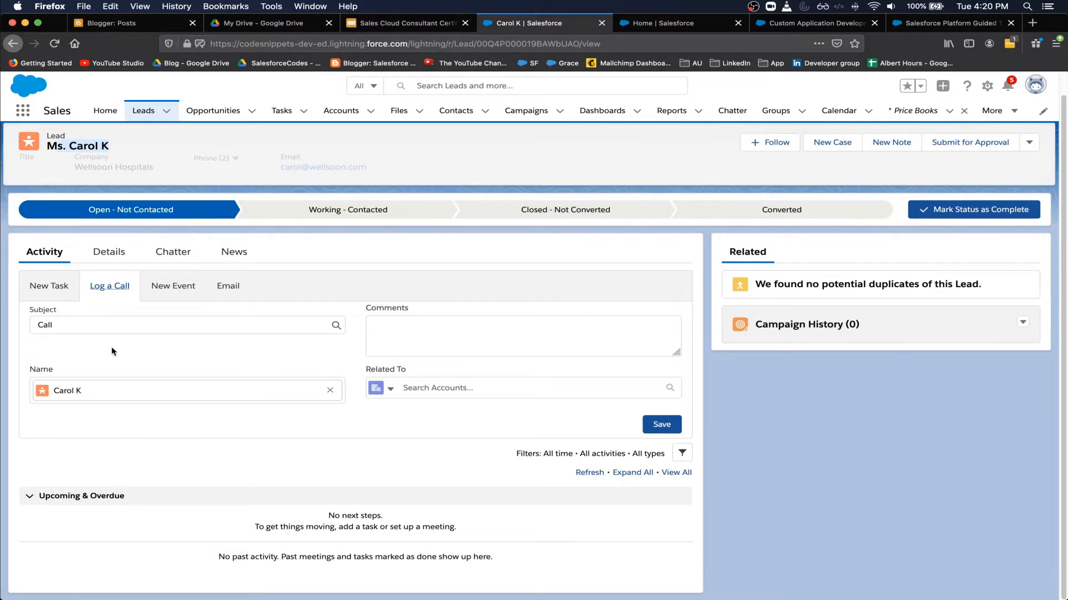
click(113, 252)
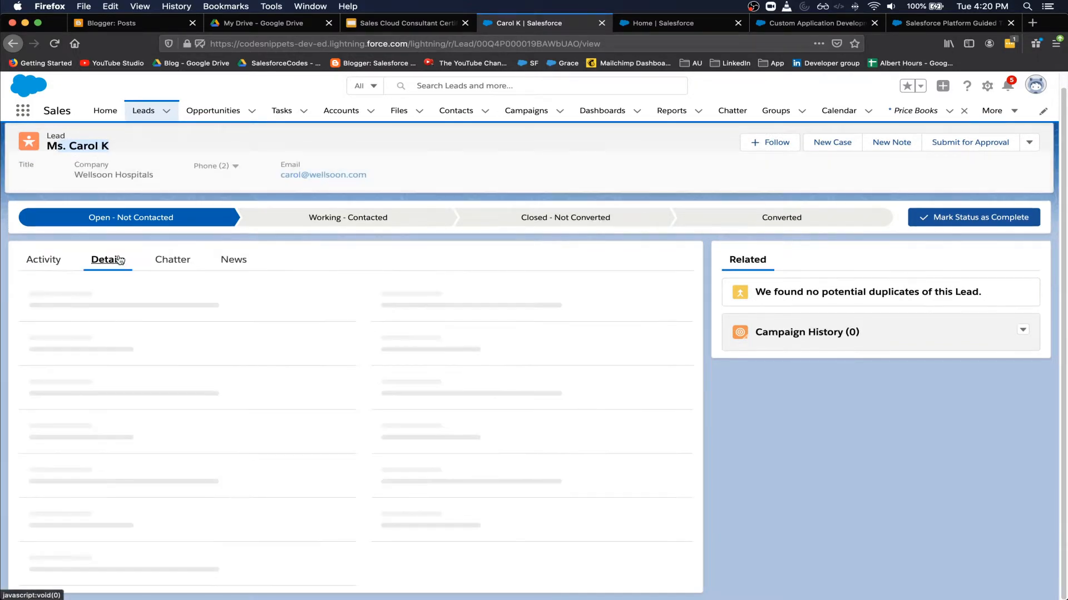
scroll(164, 348, down, 3)
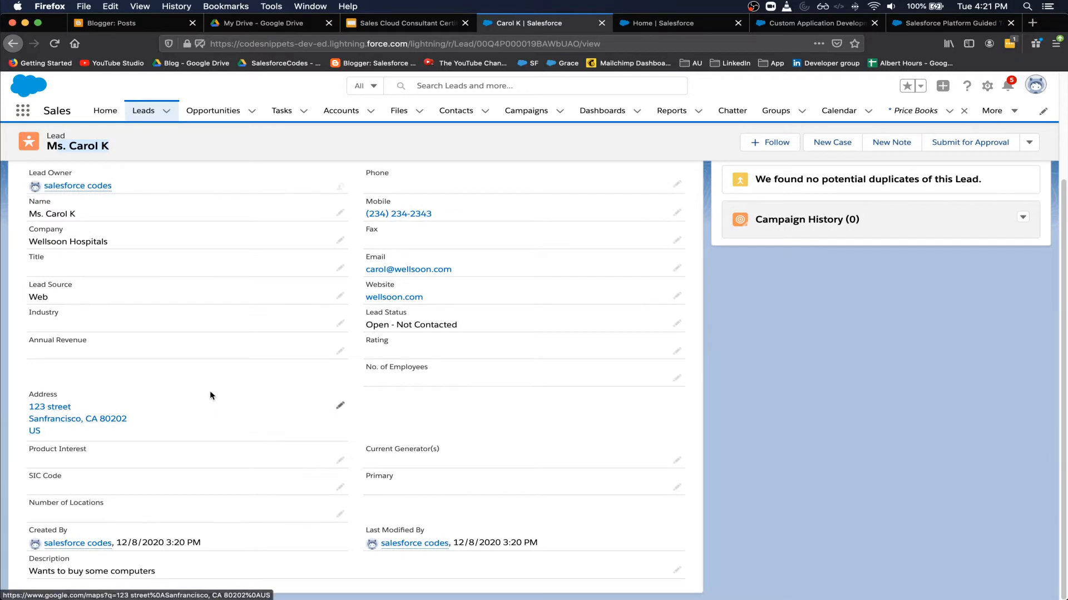
drag(167, 572, 27, 571)
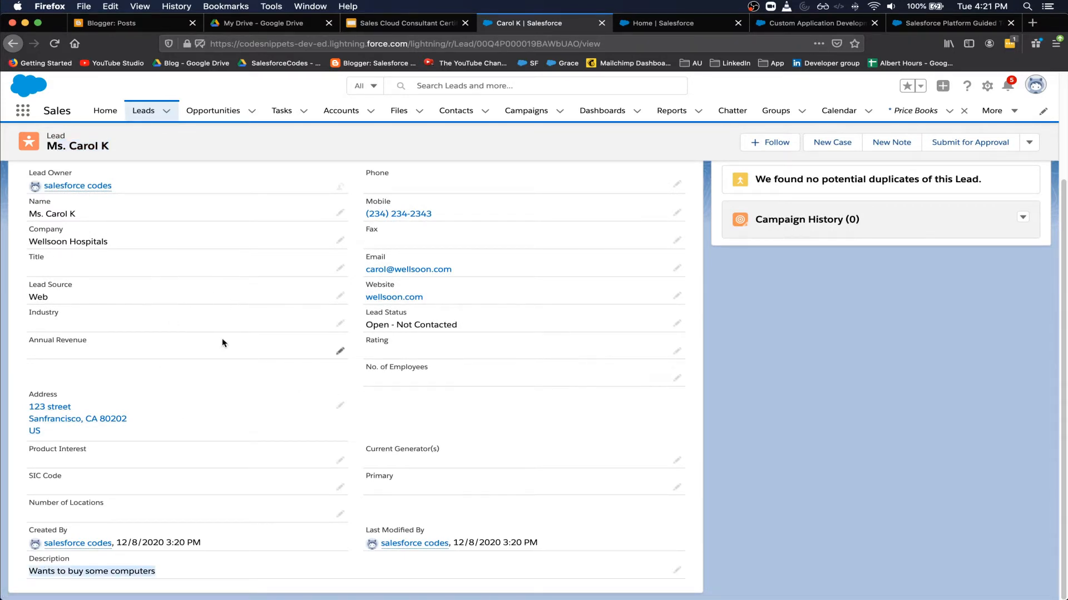
scroll(221, 339, up, 3)
click(56, 280)
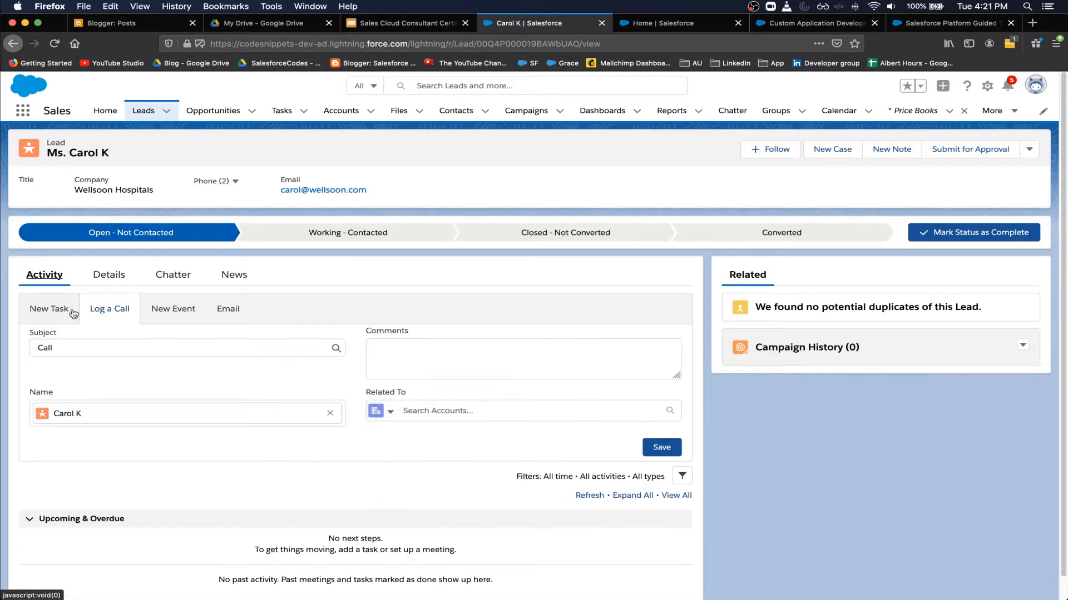
scroll(110, 404, down, 1)
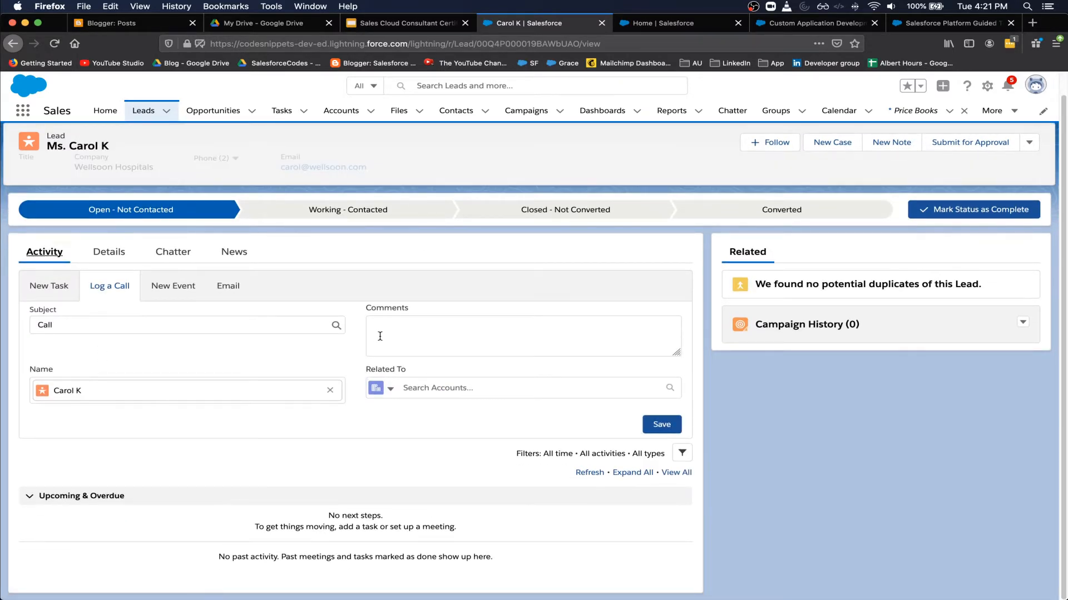
click(110, 253)
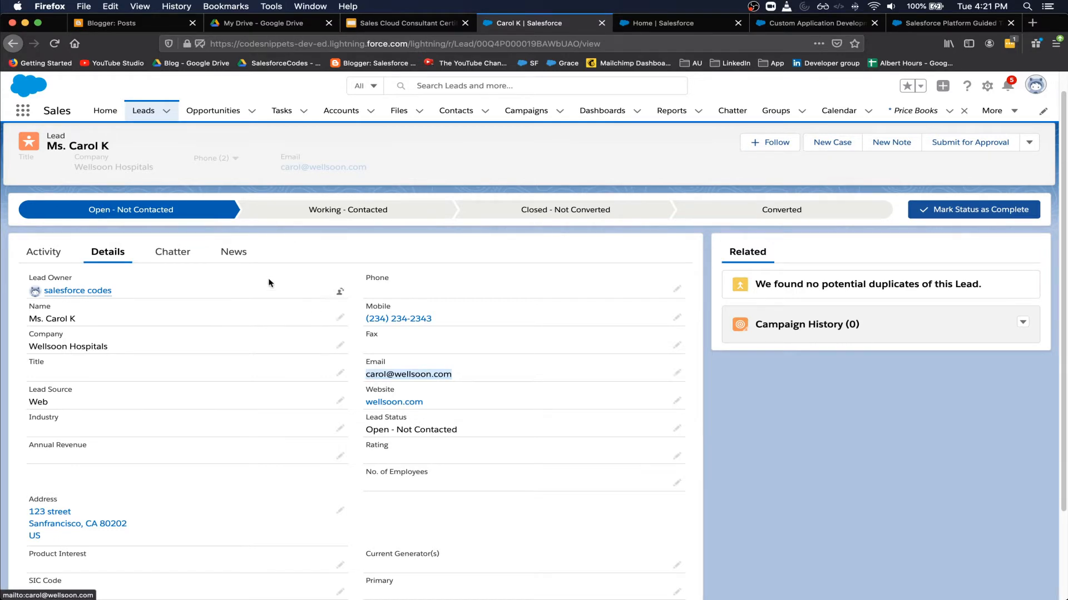
- Log the call with the comment 'Wants to buy 100 computers' and save it
click(41, 253)
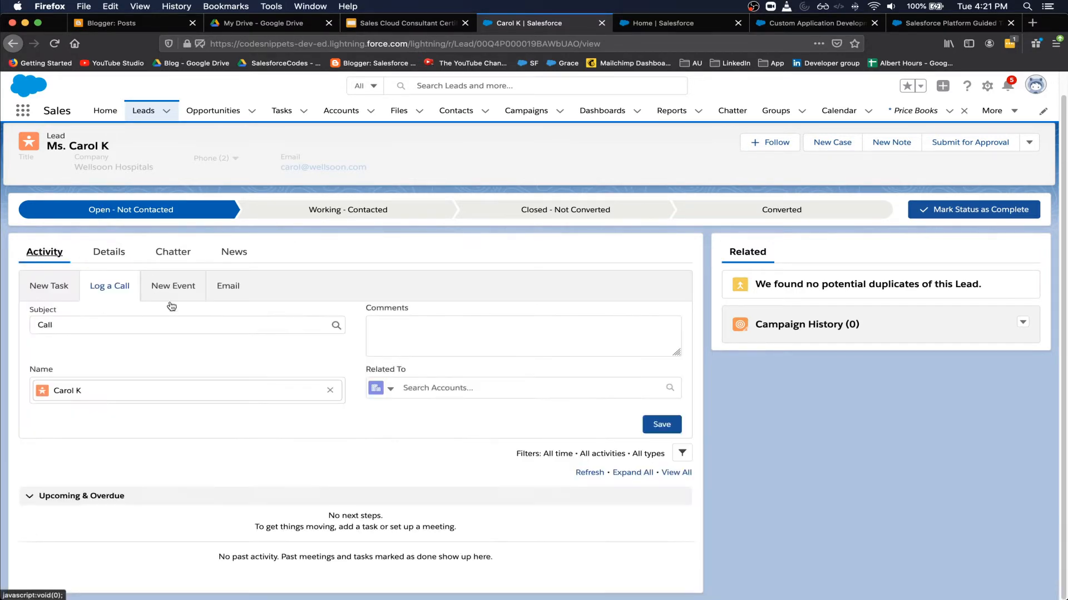
click(417, 336)
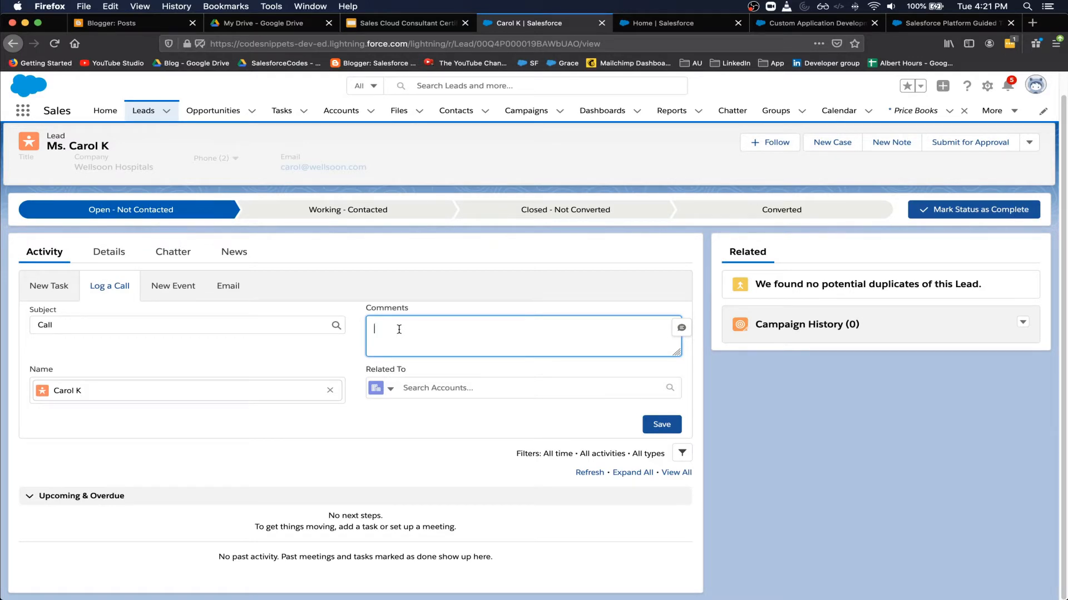
text(Wants to buy 100 computers)
click(649, 425)
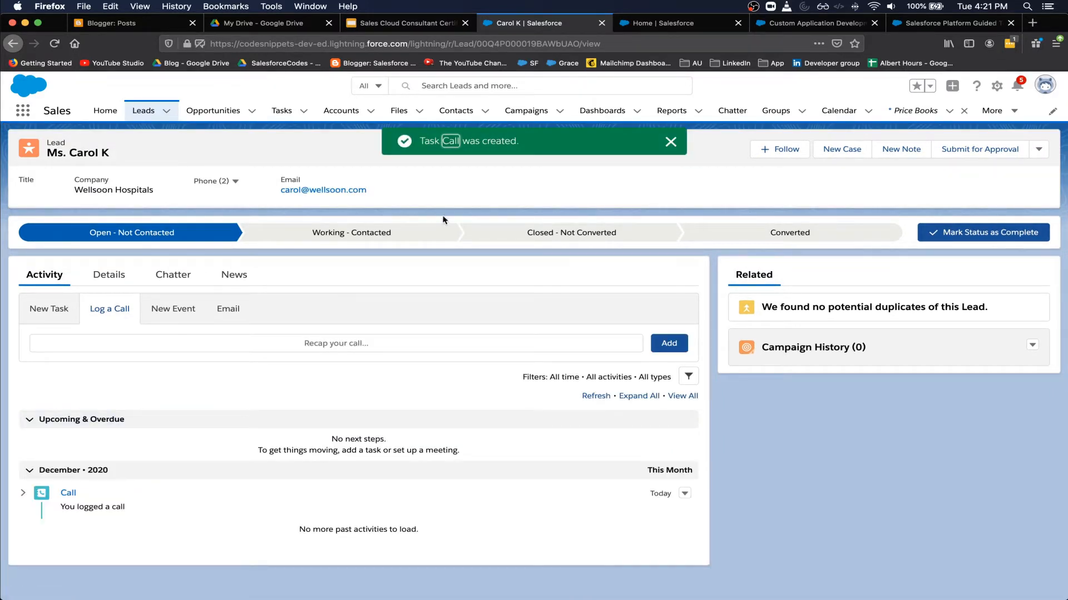
- Advance the diagram highlight through step 3 to step 4, Converts lead, returning to the lead record
key(super+grave)
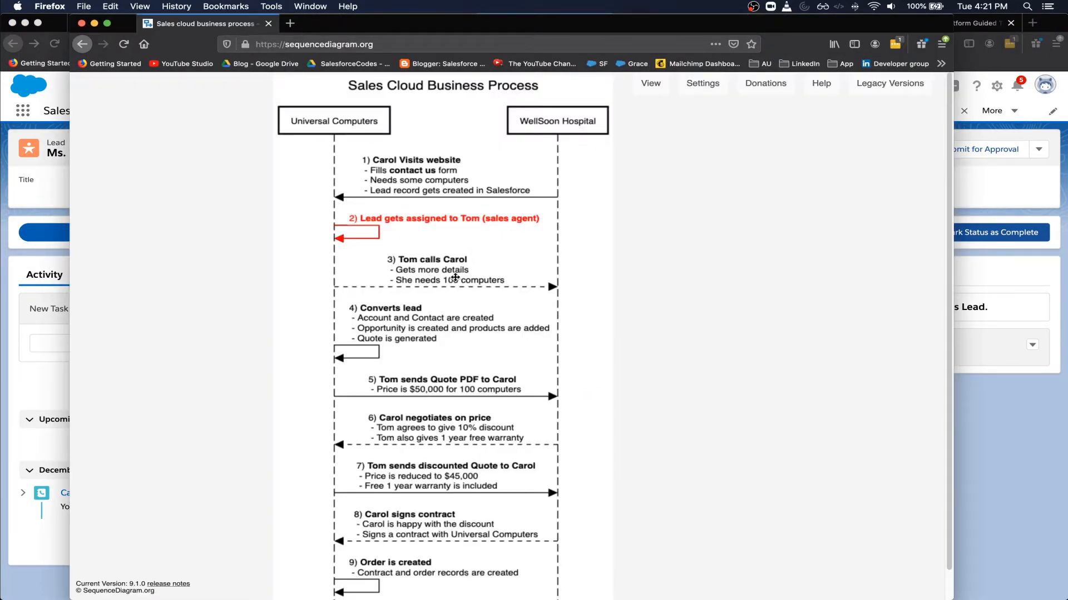
key(Right)
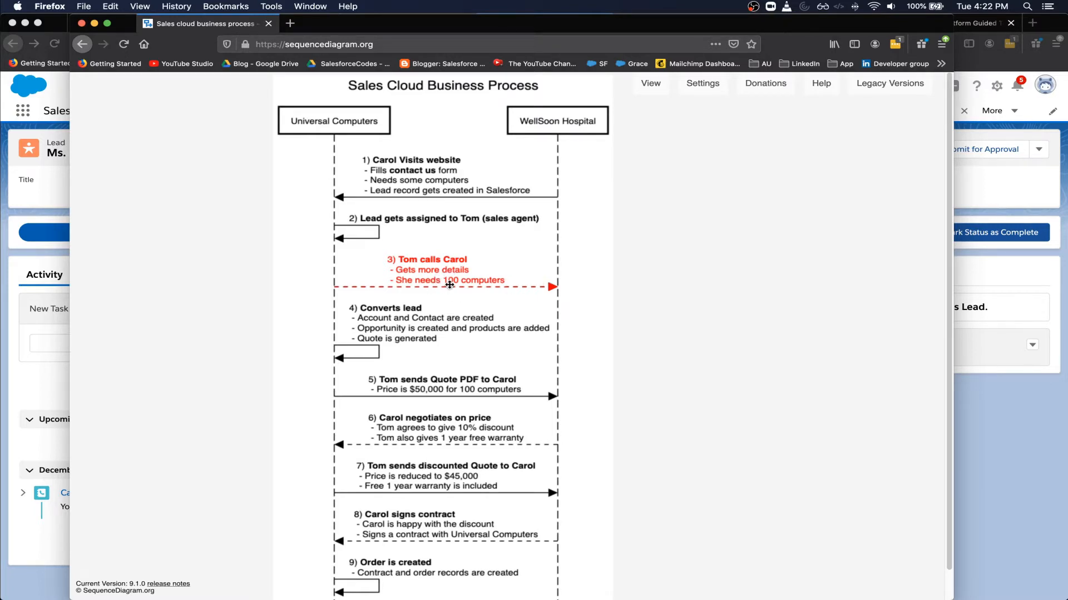
click(39, 361)
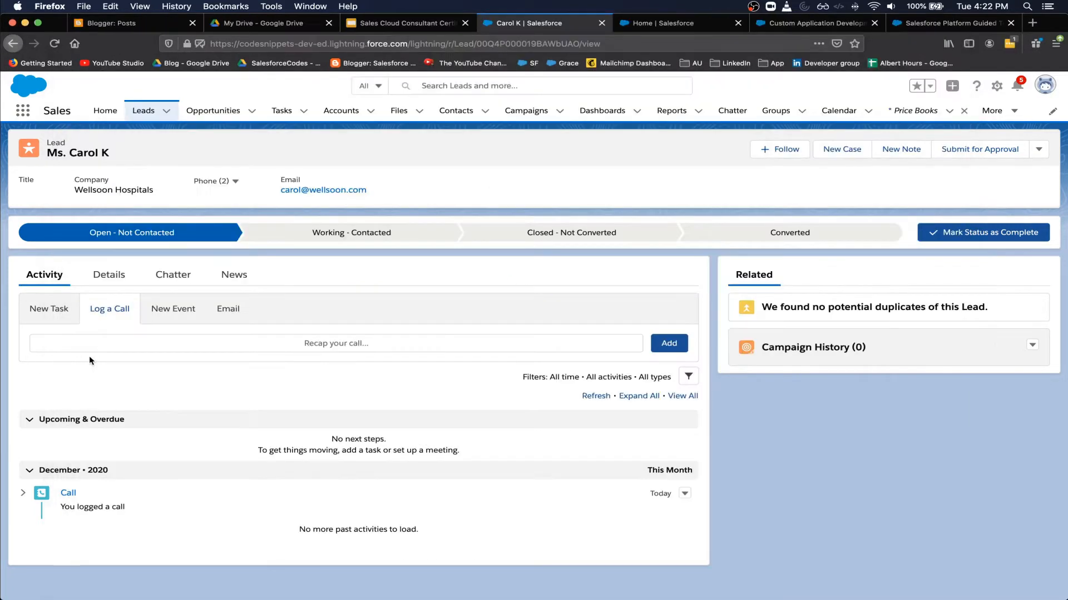
key(super+grave)
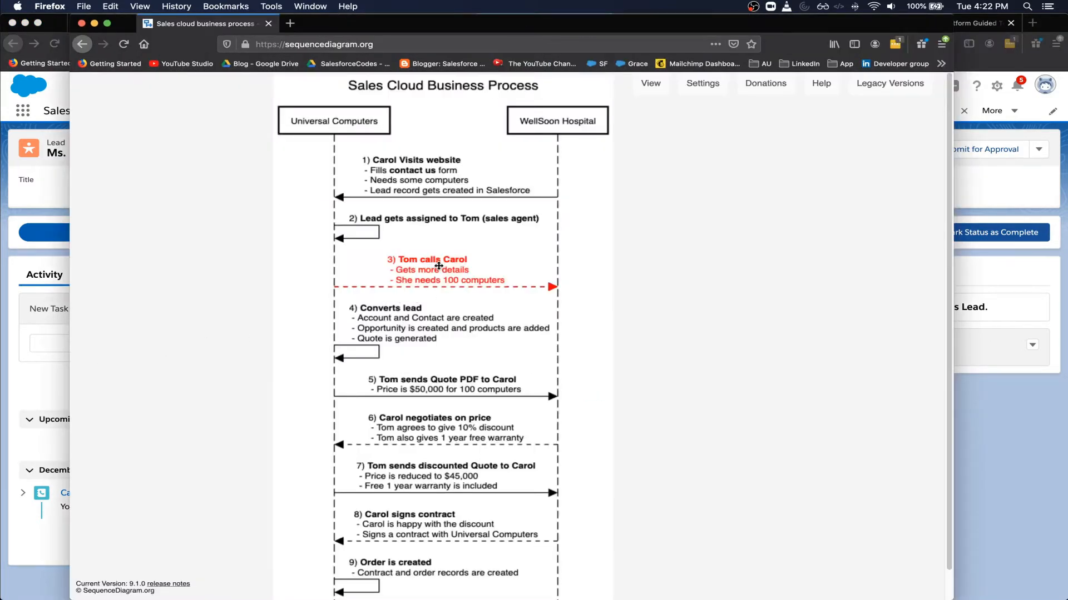
click(378, 313)
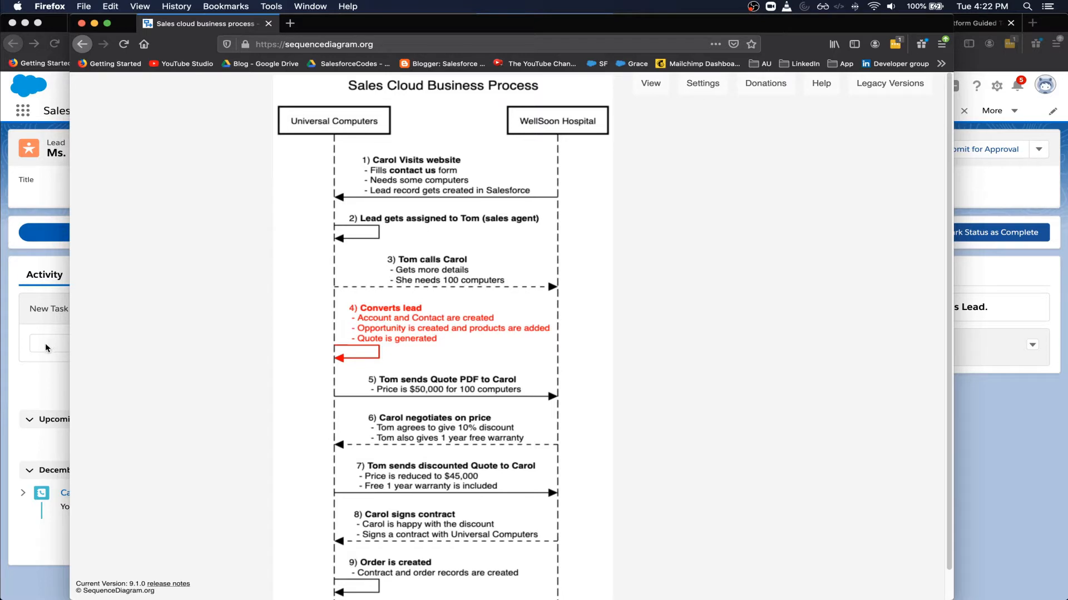
click(30, 357)
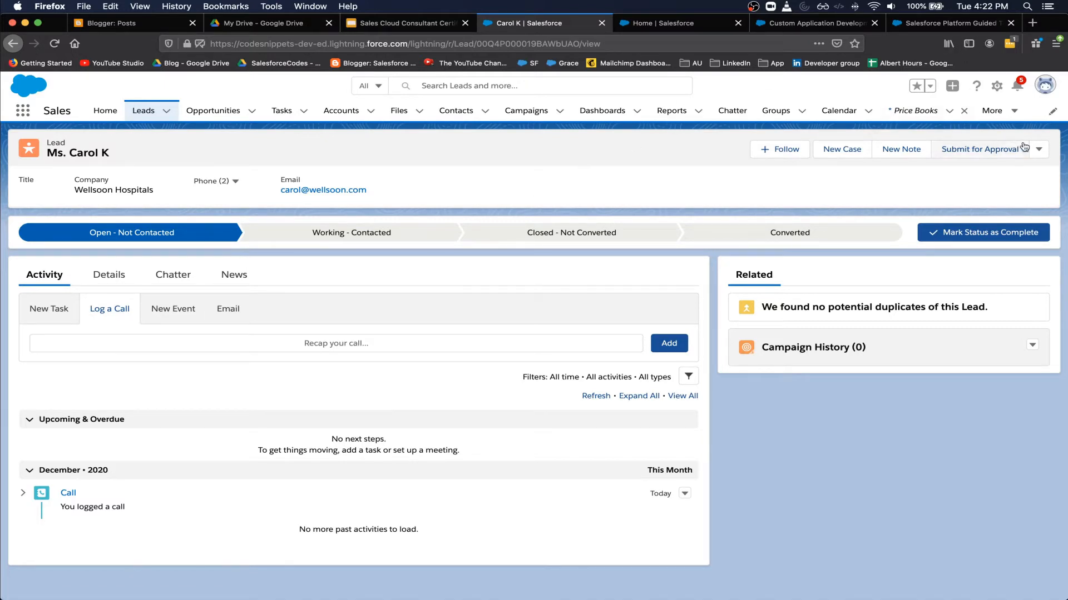
- Convert the lead into a new Wellsoon Hospitals account and opportunity 'Wellsoon Hospitals- 100 Computers'
click(1039, 151)
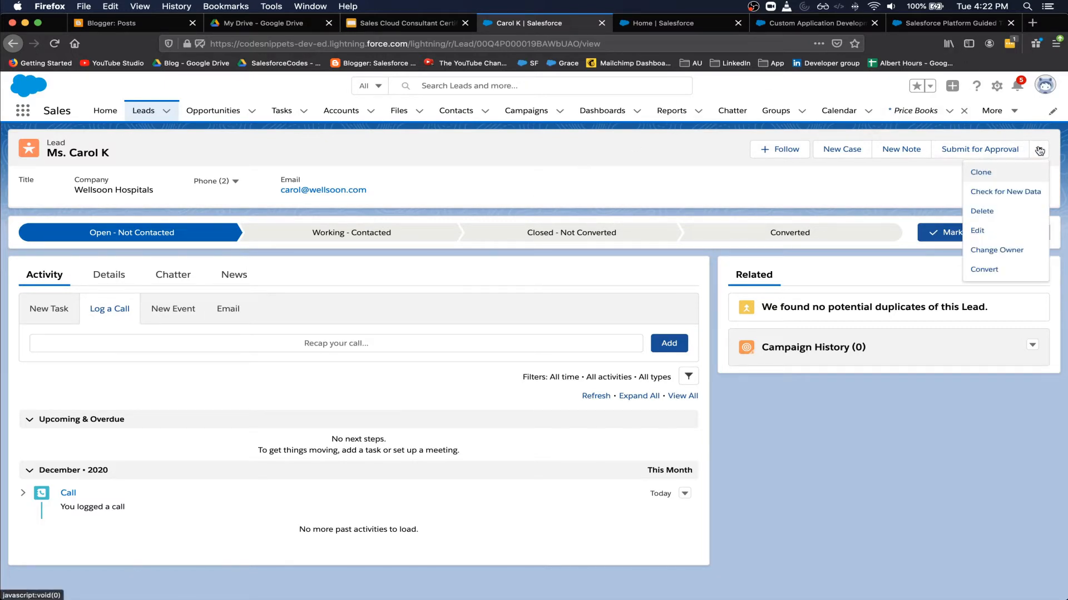
click(994, 271)
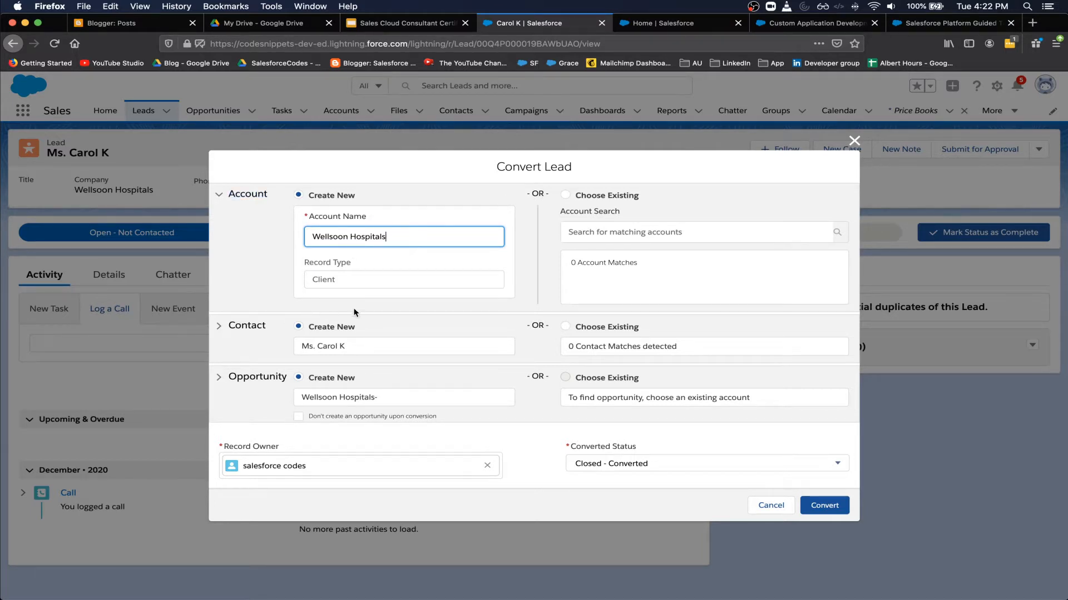
click(566, 196)
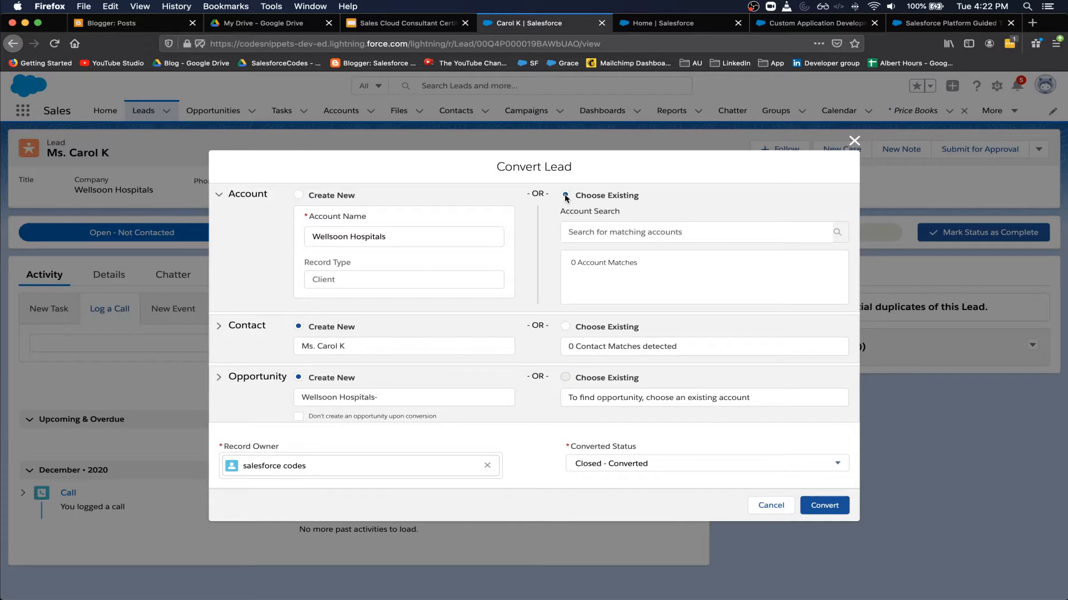
click(299, 195)
click(395, 402)
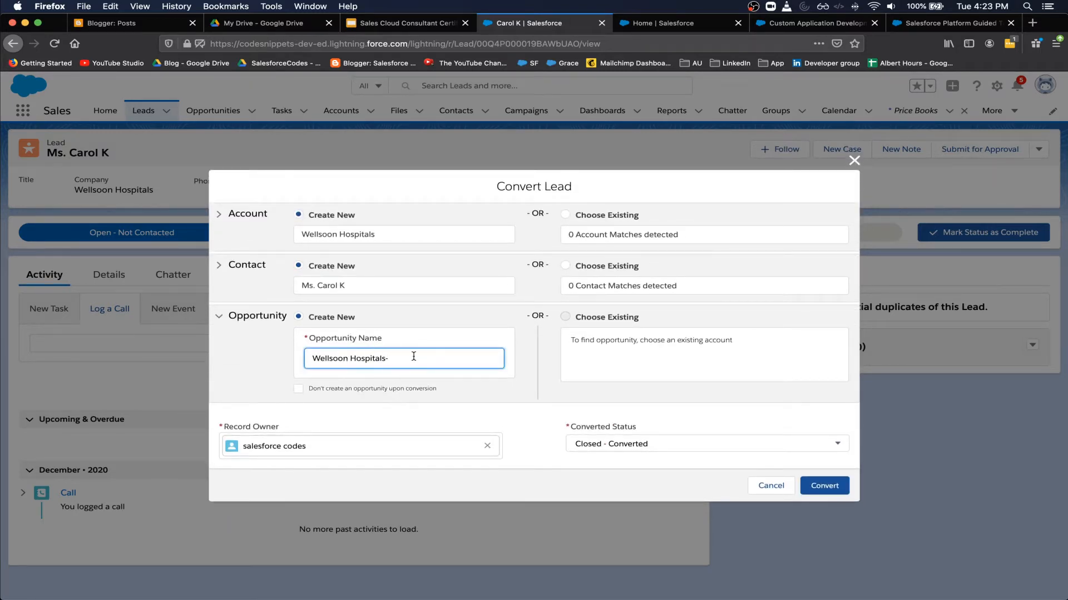
text(100 COmputers)
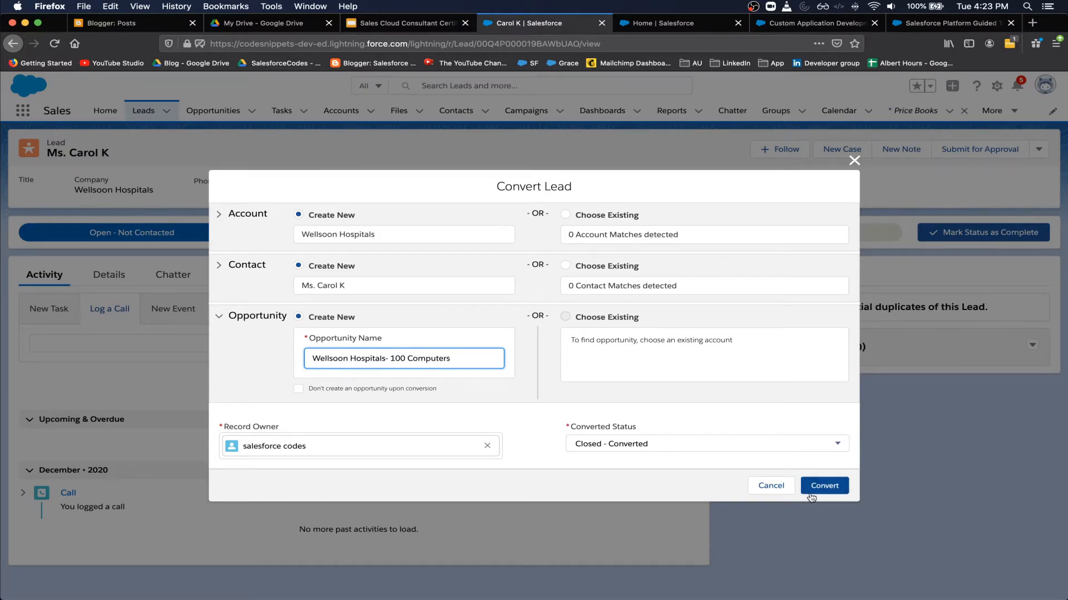
click(838, 490)
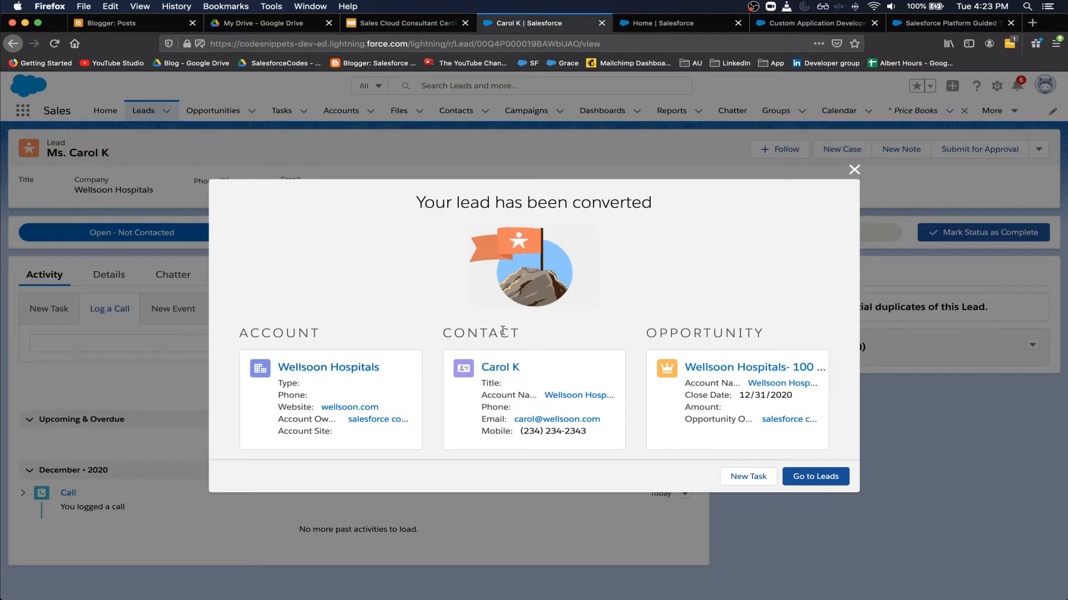
- Review the conversion summary's opportunity and account, then open the Wellsoon Hospitals account
drag(680, 332, 782, 336)
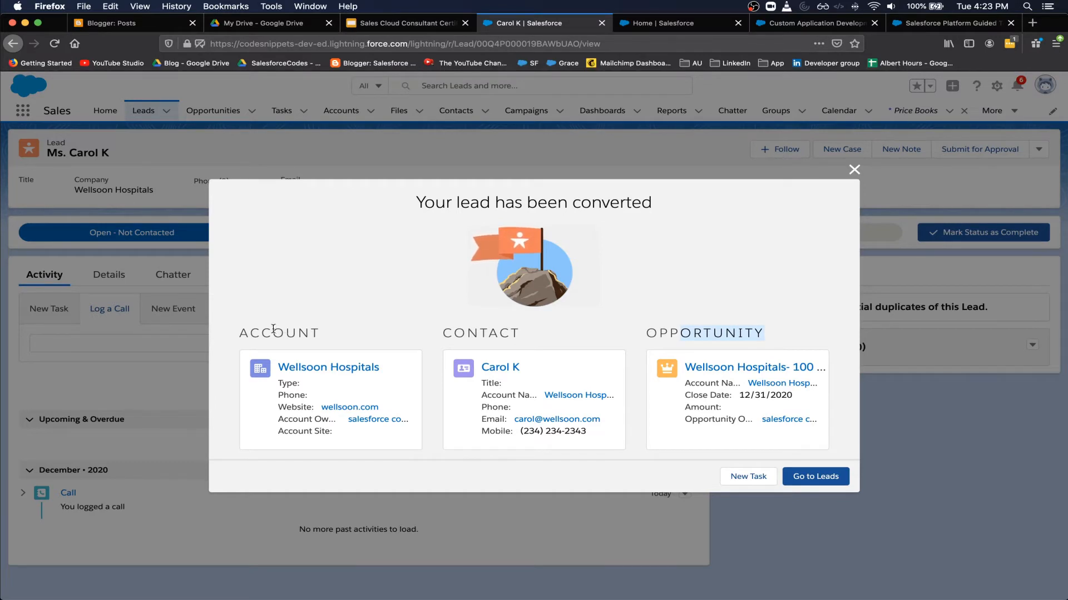
double_click(273, 330)
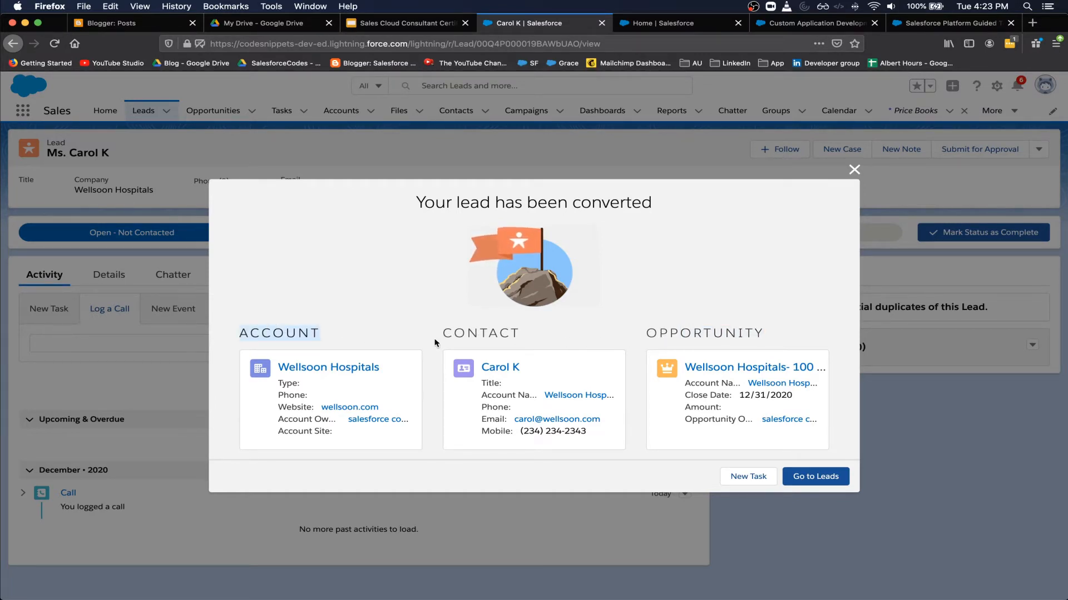
click(309, 368)
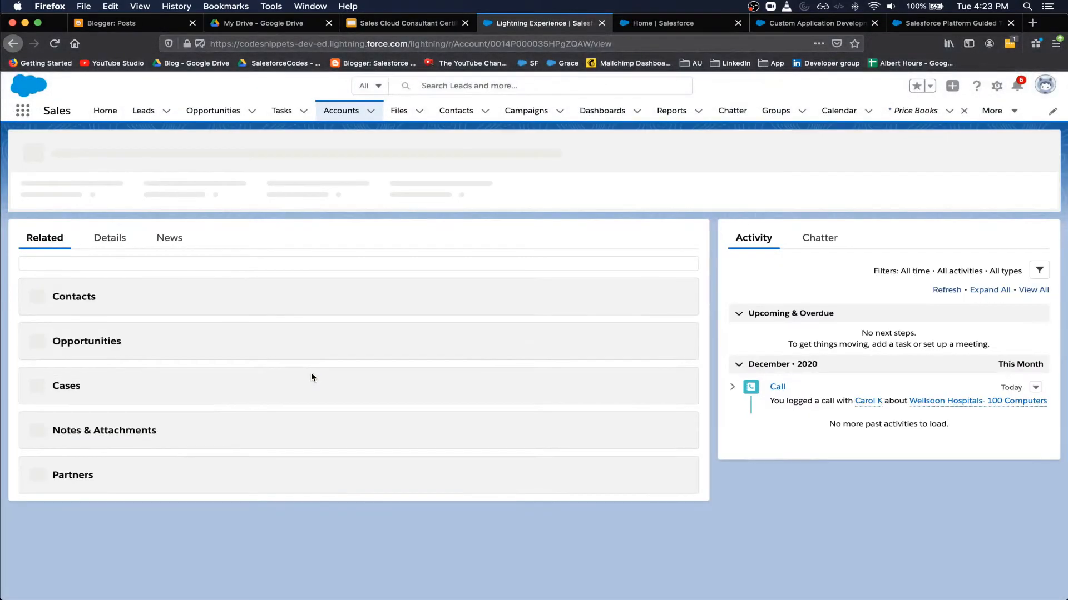
drag(111, 338, 48, 341)
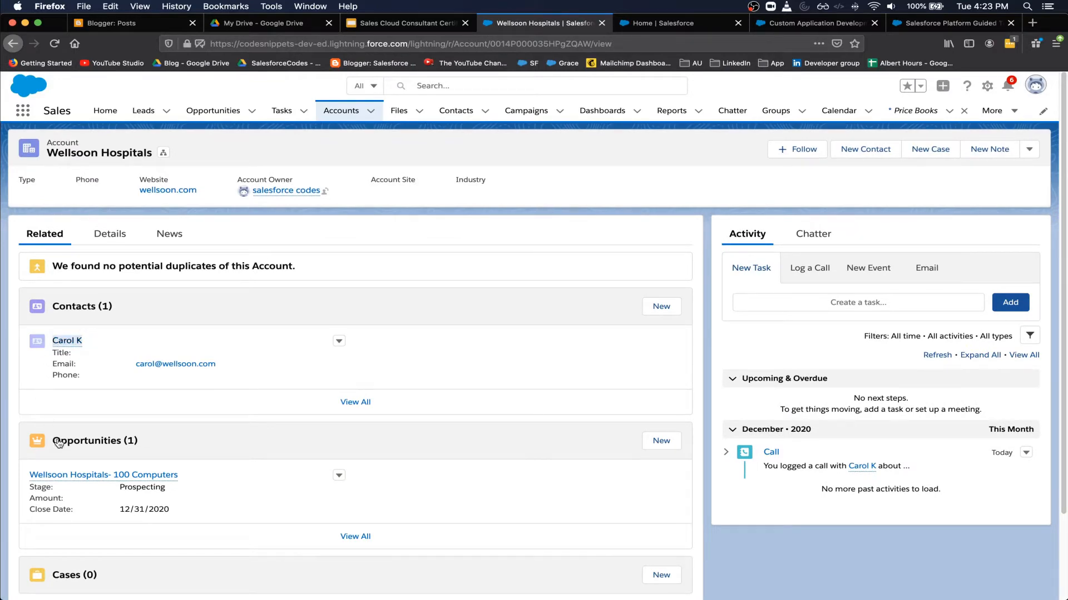
scroll(57, 460, down, 2)
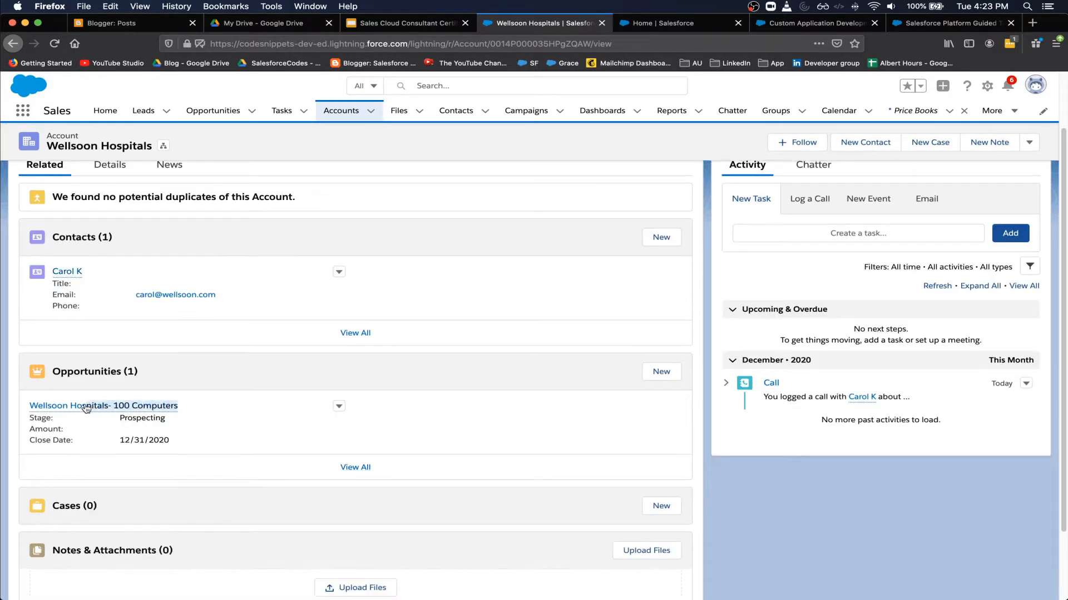
key(super+a)
scroll(121, 433, up, 2)
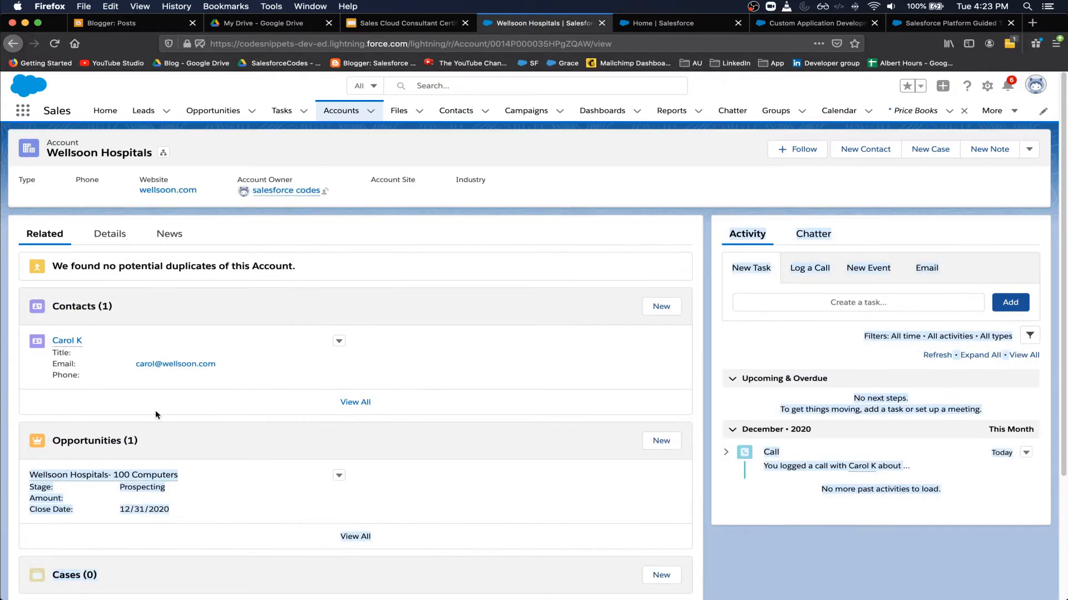
click(209, 151)
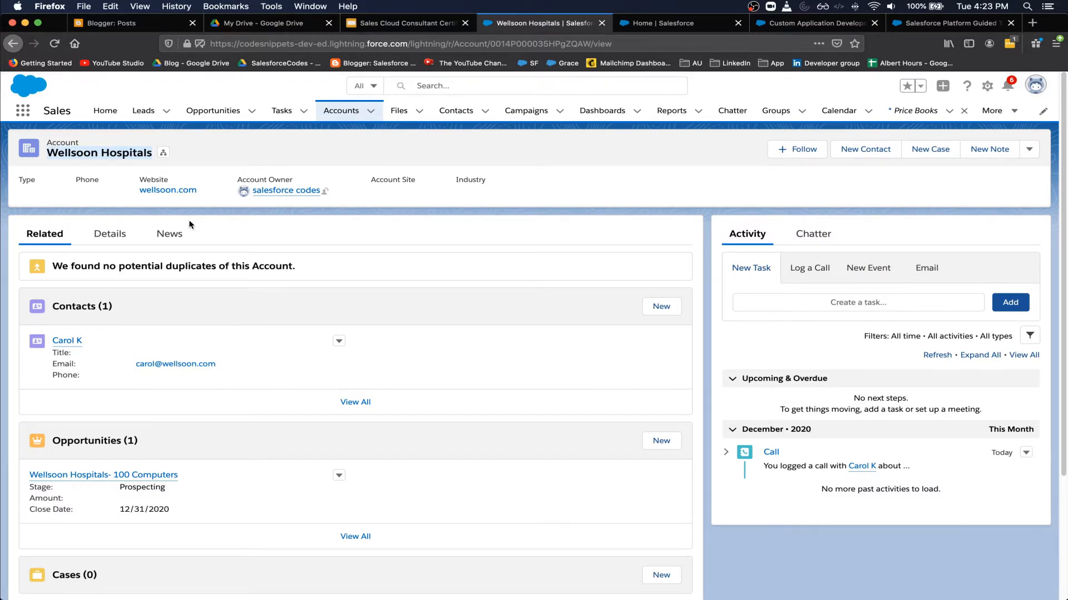
key(super+grave)
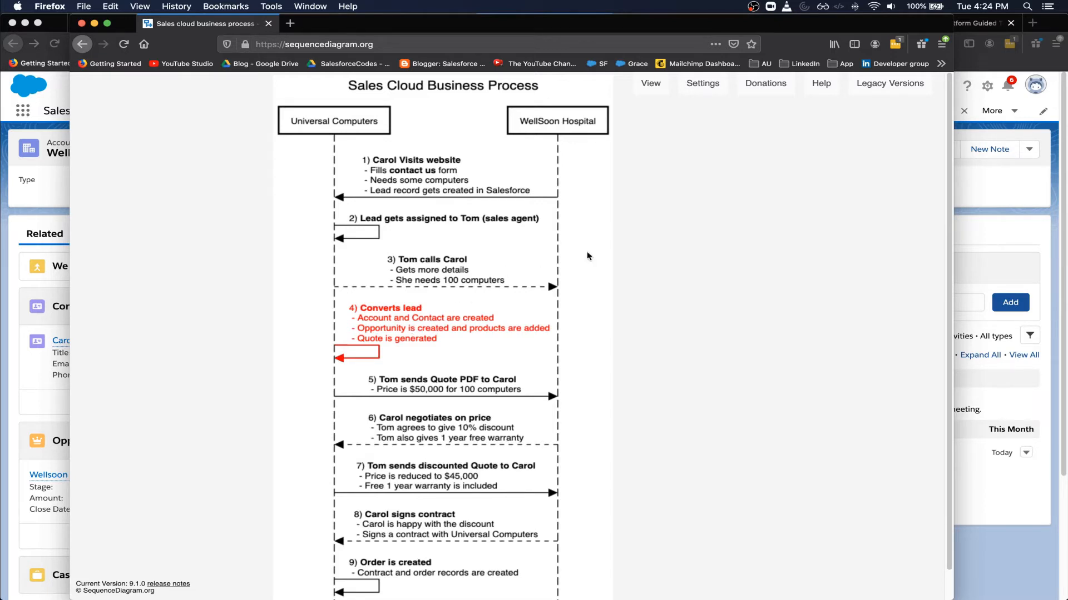
click(995, 233)
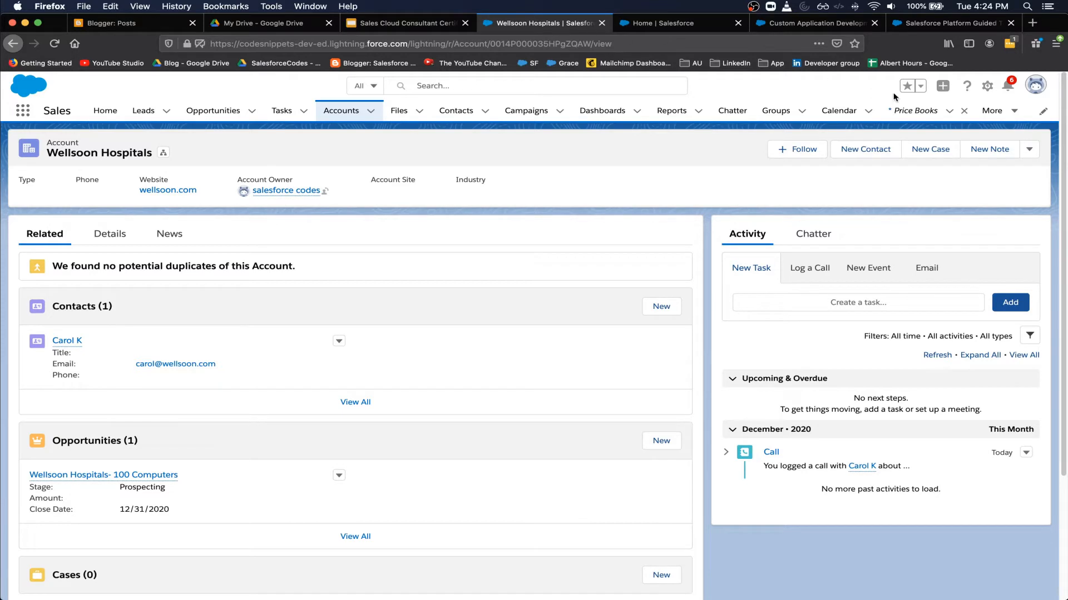
click(987, 85)
- Search Setup for 'quote' to check Quote Settings, then return to the Wellsoon Hospitals account
click(916, 126)
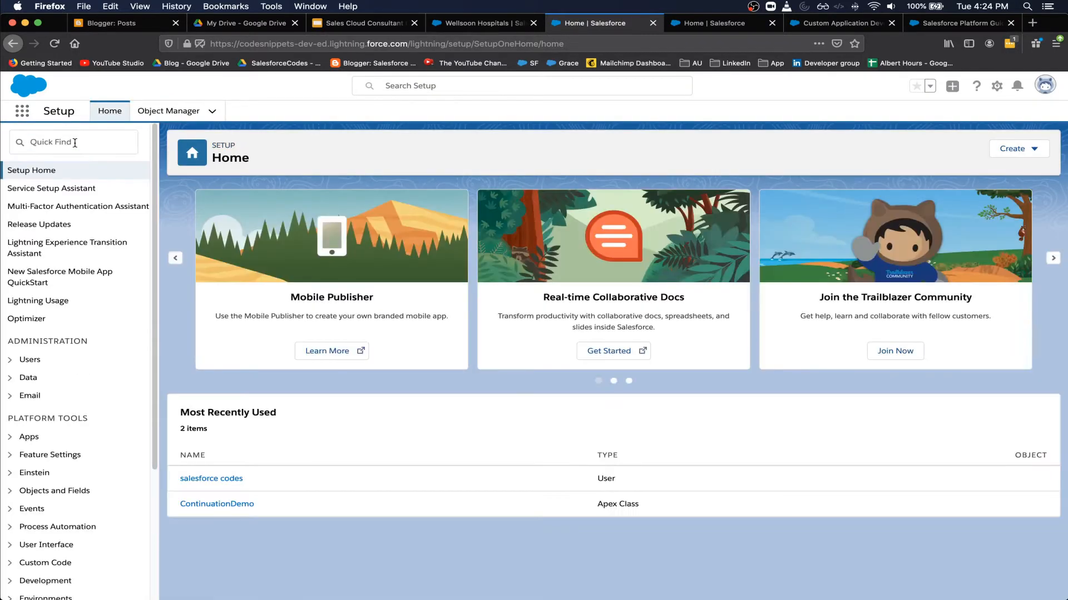
click(74, 143)
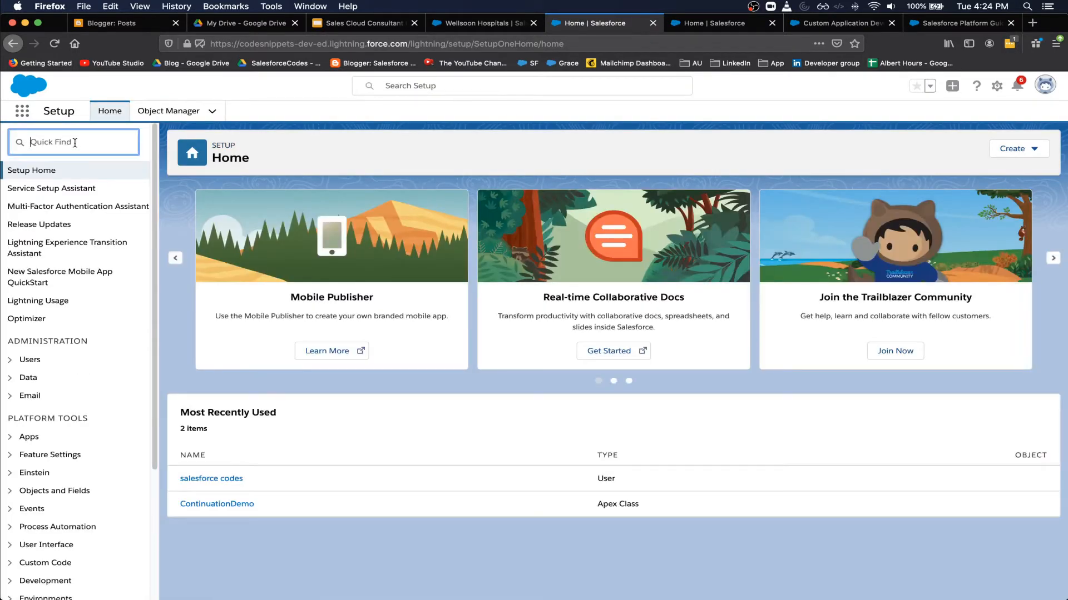
text(quote)
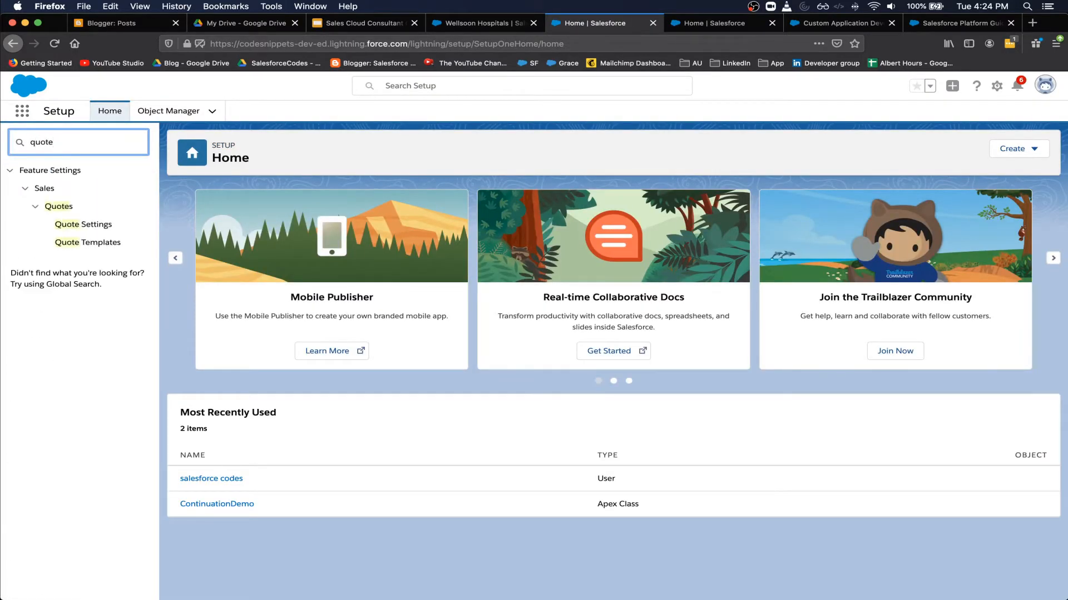
click(81, 225)
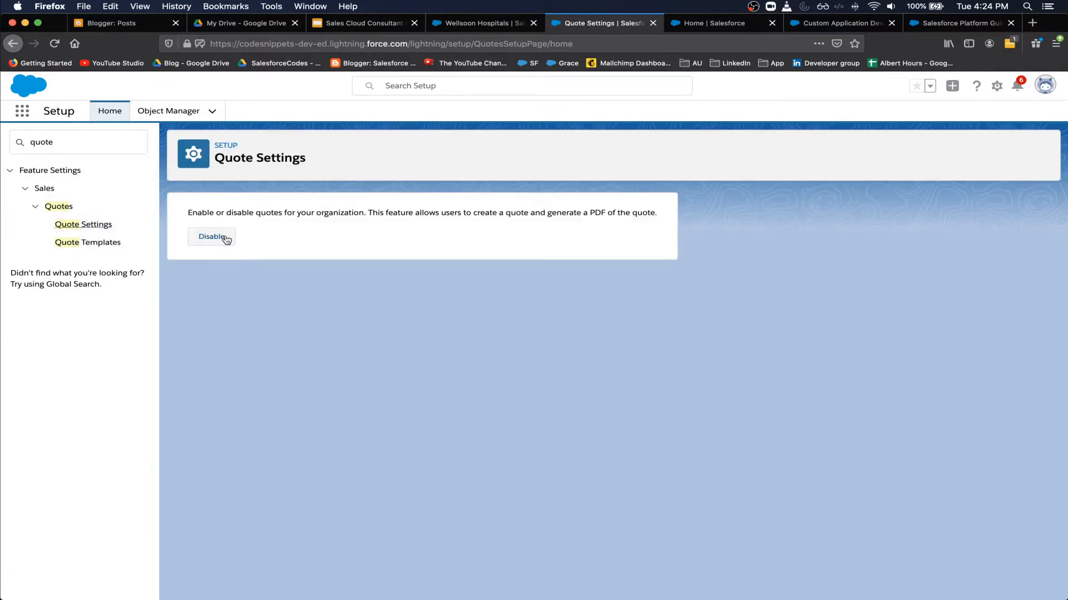
click(477, 22)
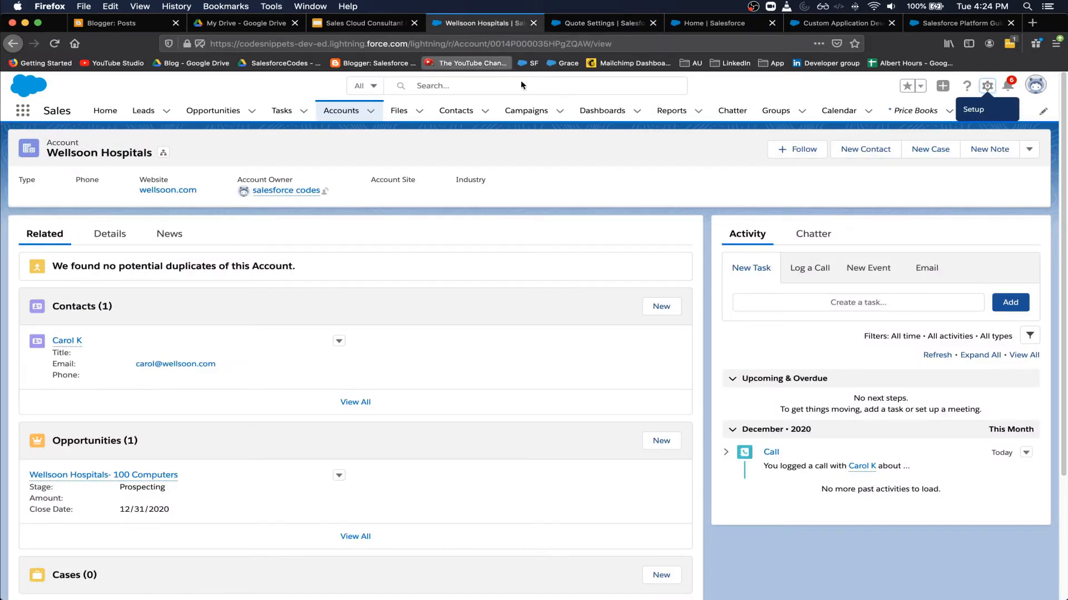
- Open the Wellsoon Hospitals- 100 Computers opportunity and check that it has 0 products and 0 quotes
scroll(213, 315, down, 5)
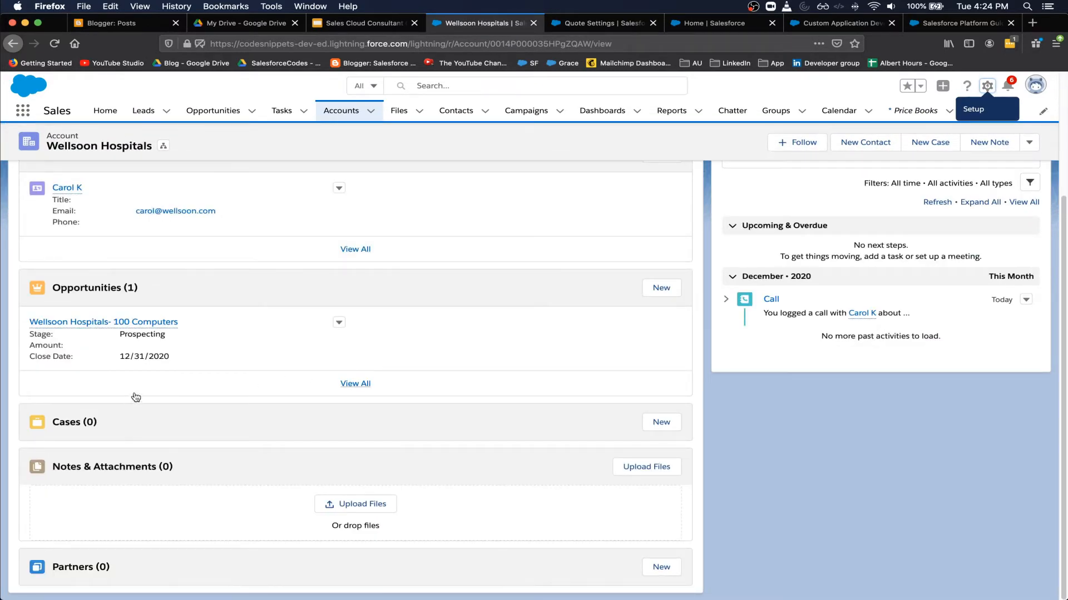
mouse_move(115, 325)
scroll(111, 318, up, 5)
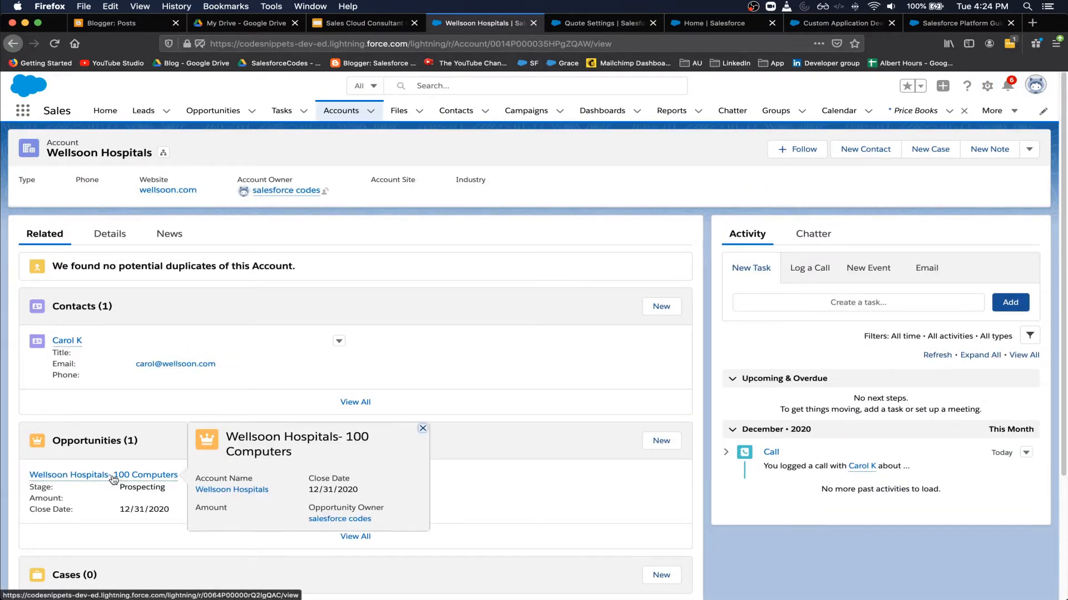
click(82, 476)
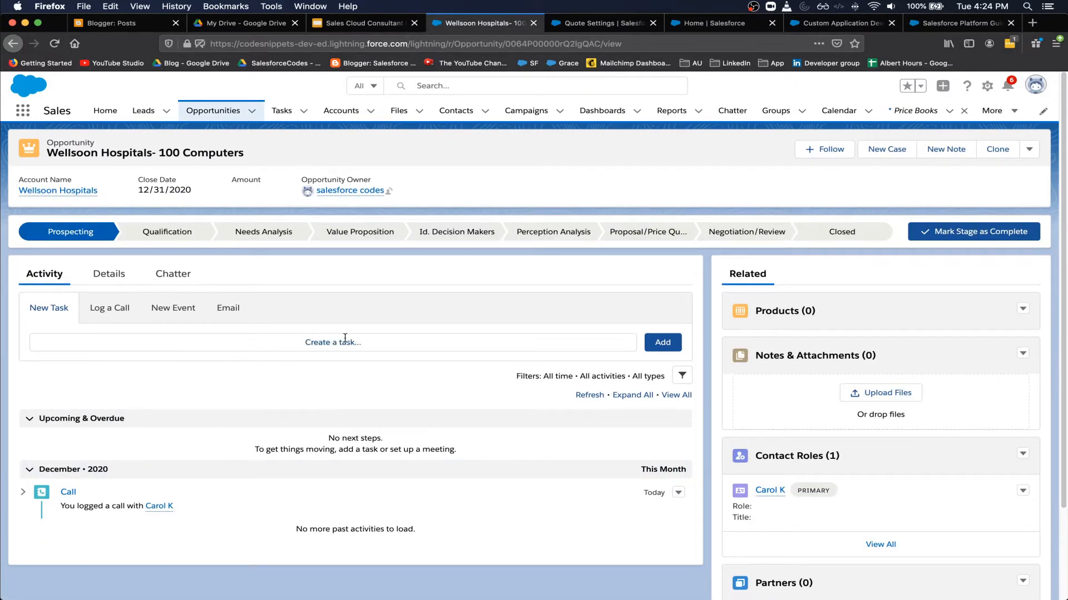
scroll(855, 526, down, 3)
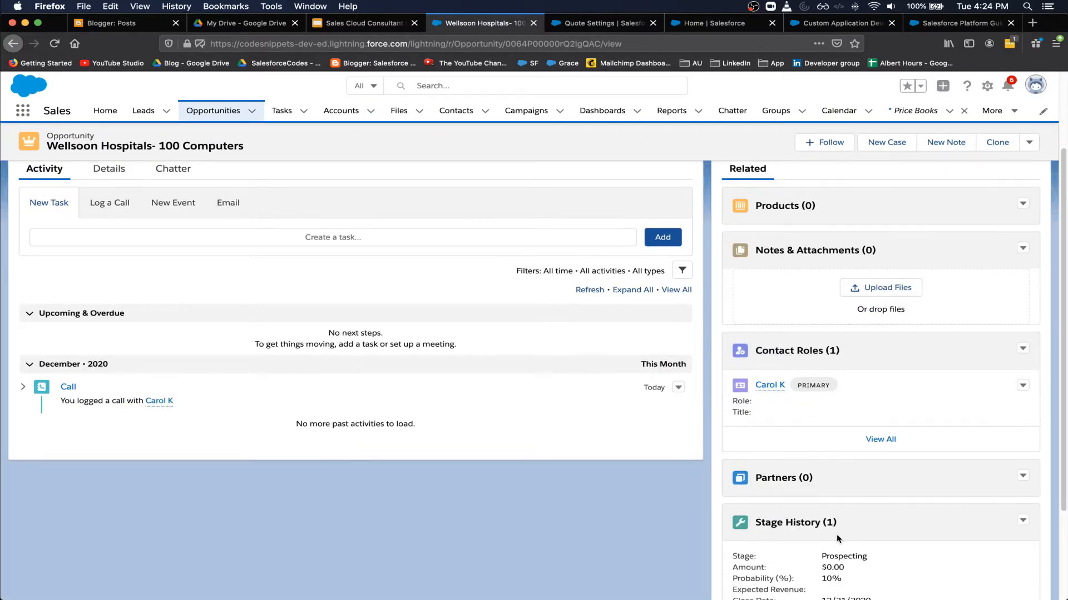
scroll(836, 535, down, 3)
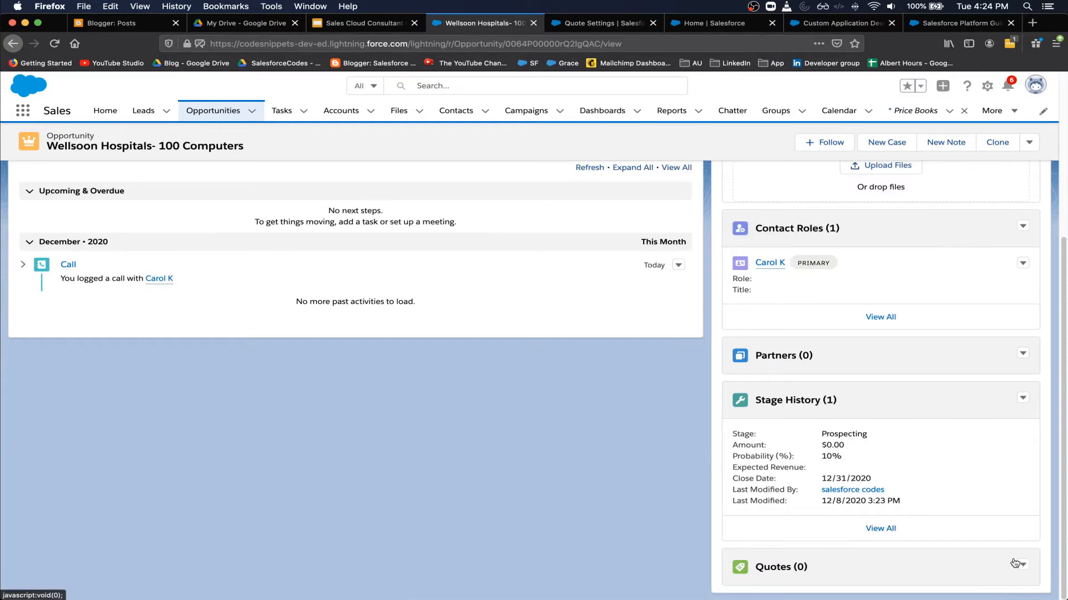
scroll(668, 419, up, 5)
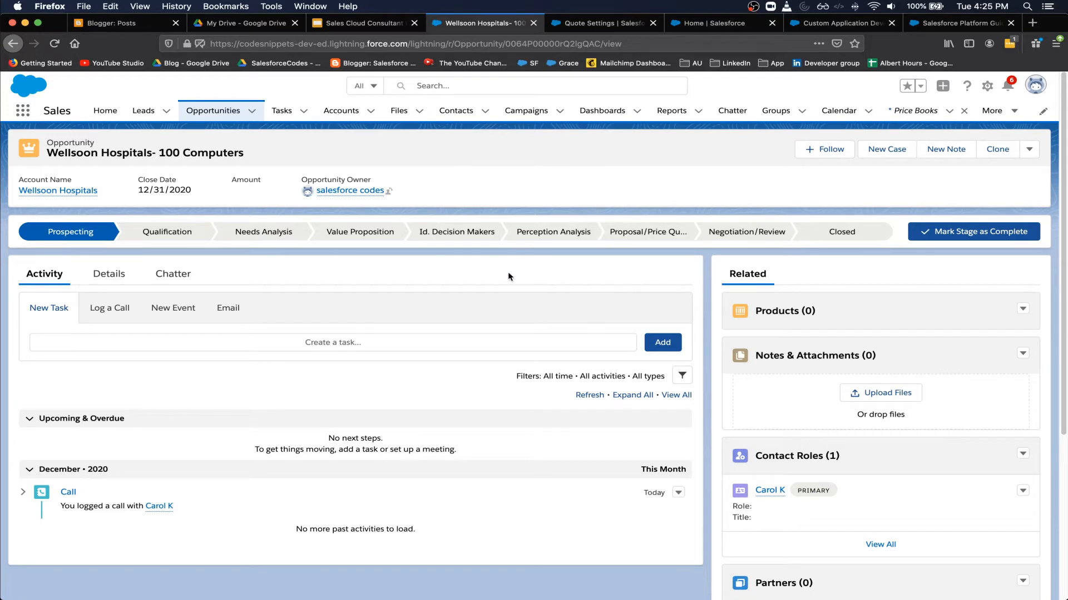
- Add Universal Power 3 Computer to the opportunity at quantity 100 and $500.00, totalling $50,000.00
click(1023, 311)
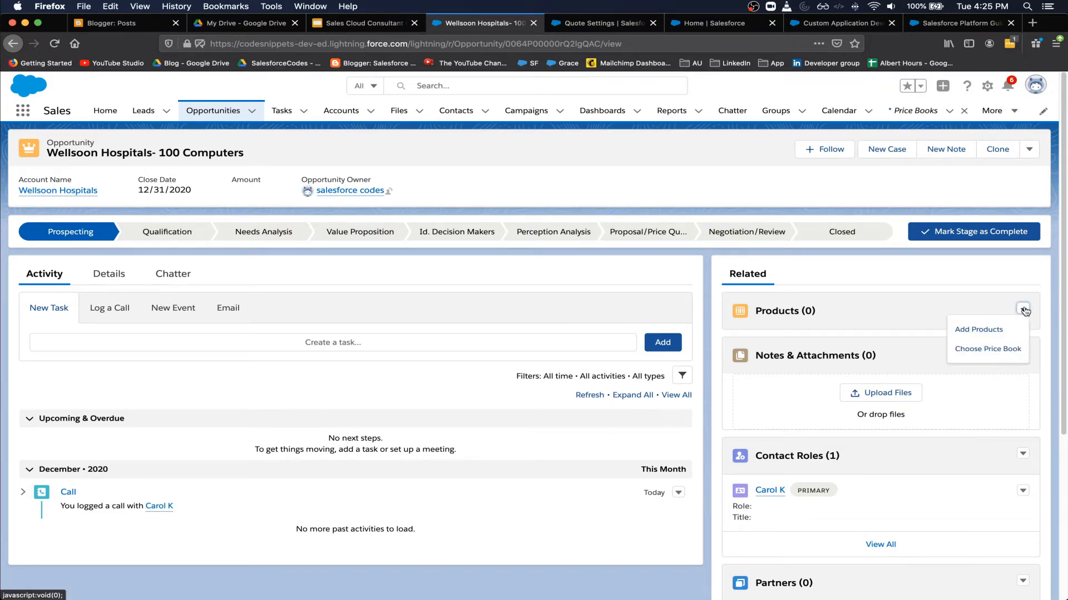
click(973, 330)
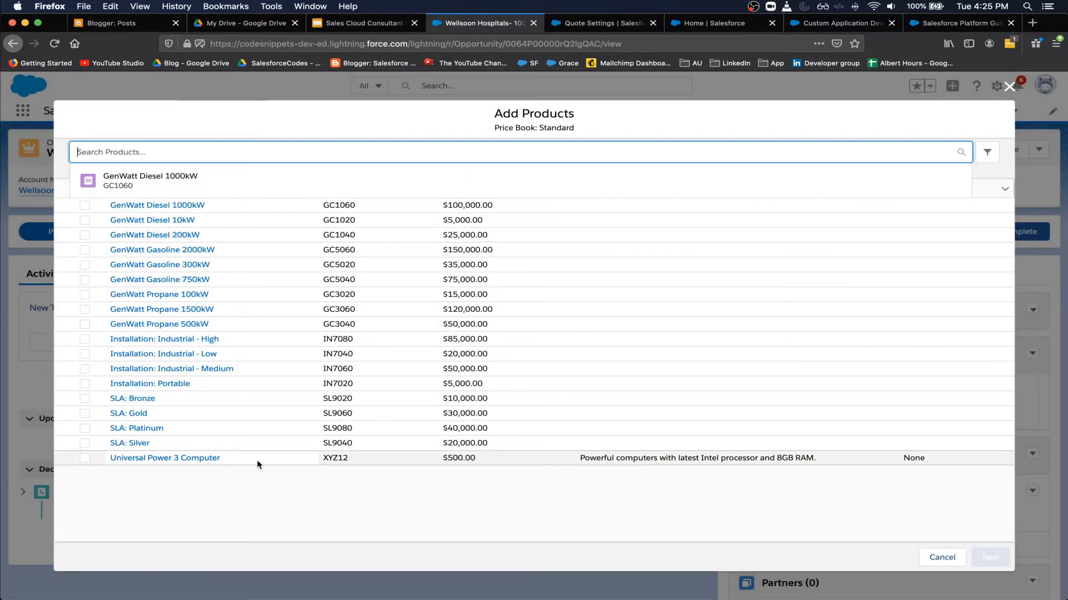
click(107, 457)
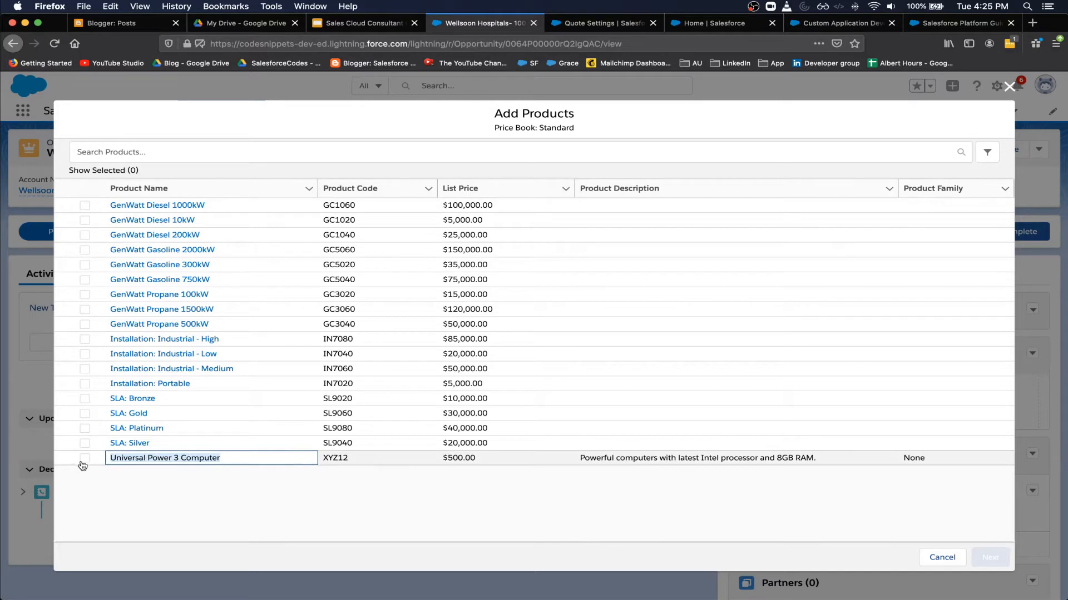
click(84, 459)
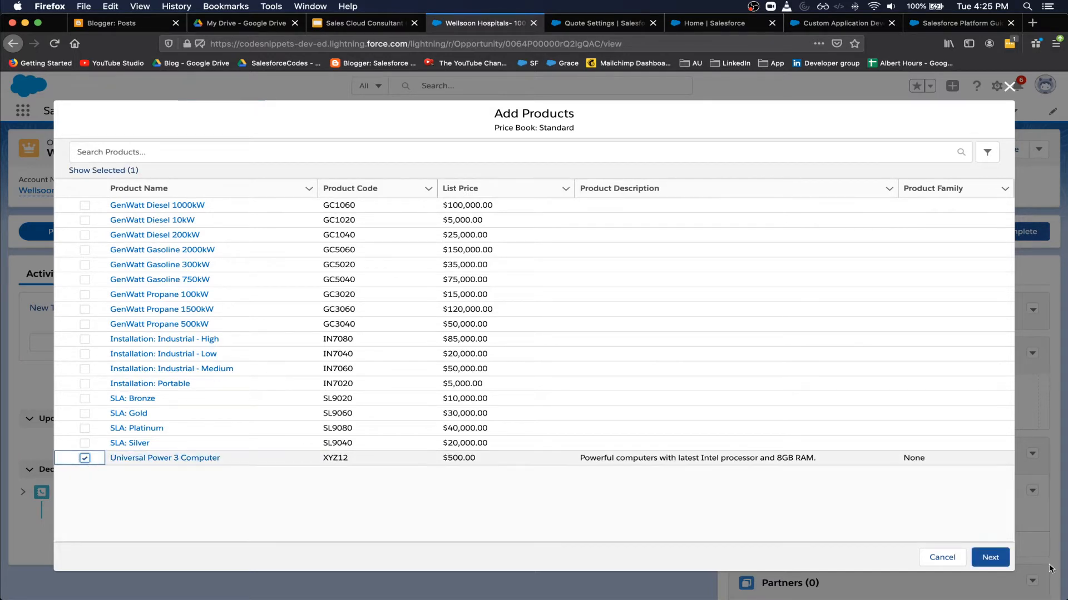
click(991, 558)
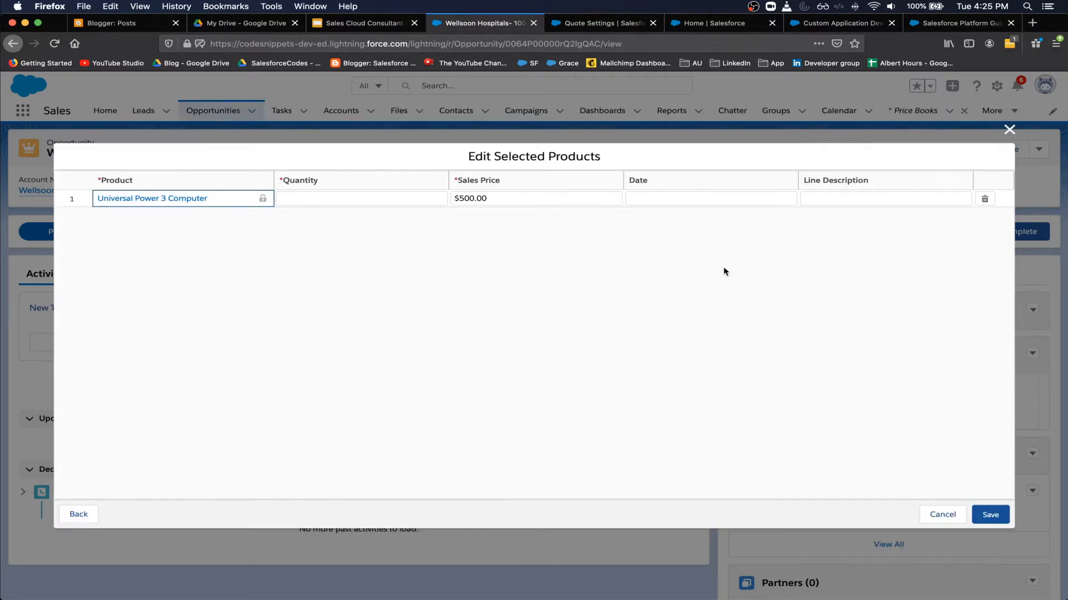
click(373, 199)
text(100)
click(575, 238)
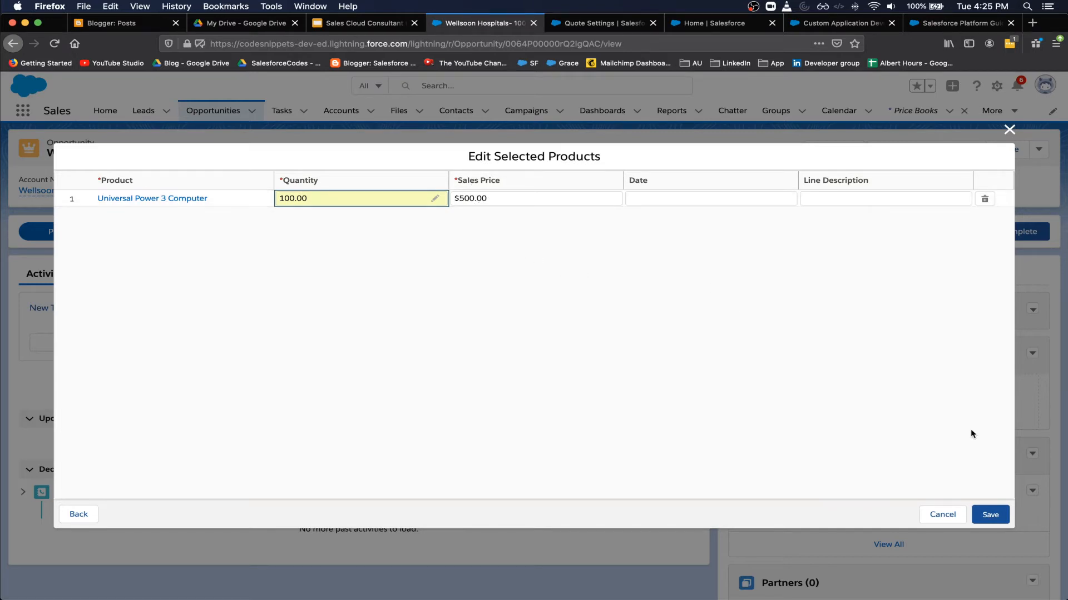
click(989, 517)
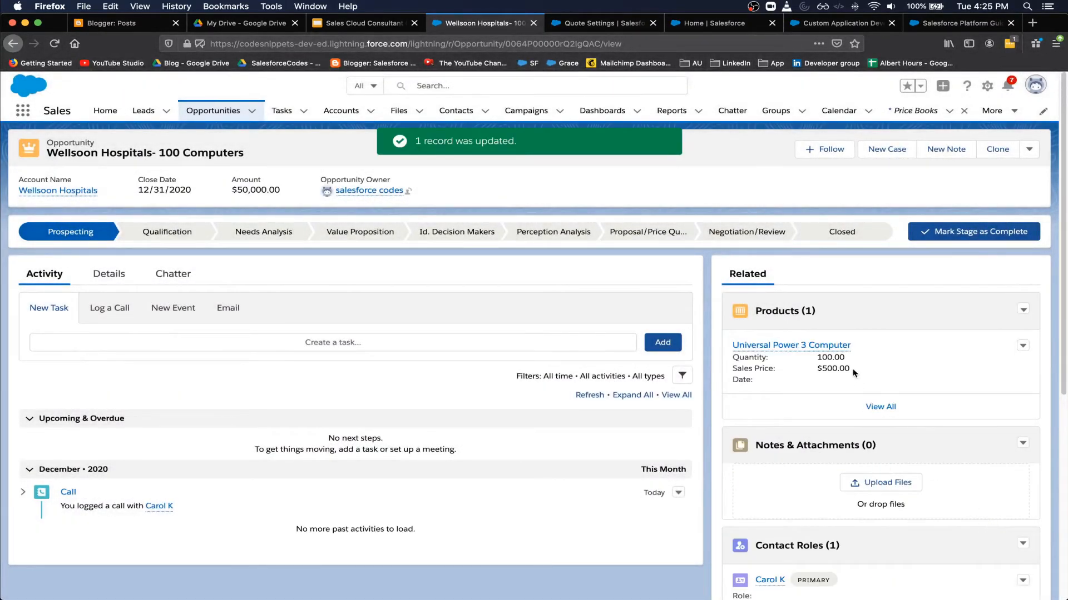
- Highlight the 100.00 product quantity and the $50,000.00 opportunity amount
drag(816, 357, 851, 371)
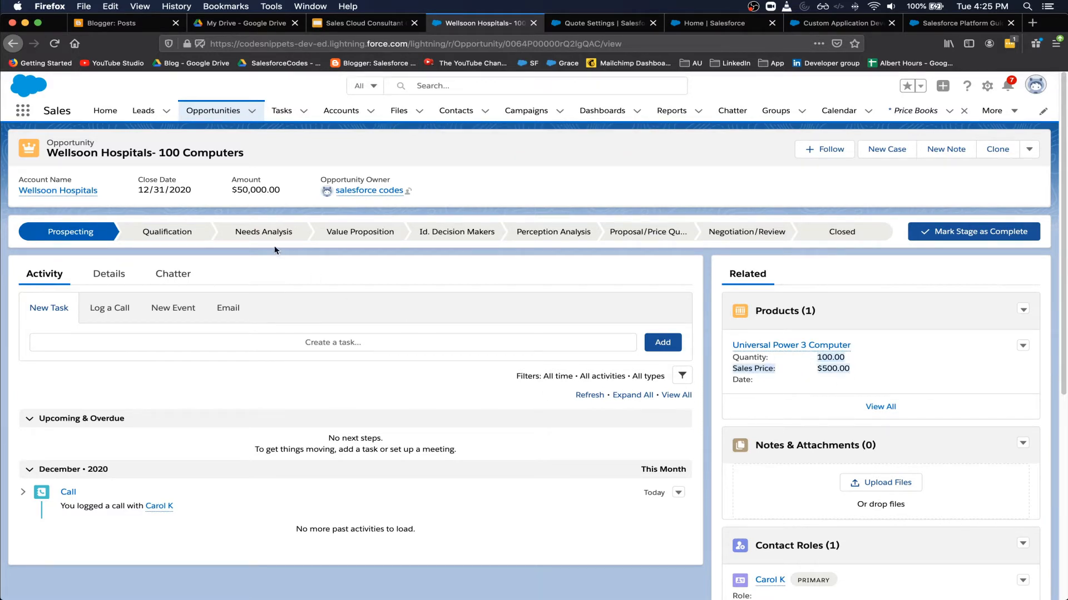
drag(277, 189, 232, 190)
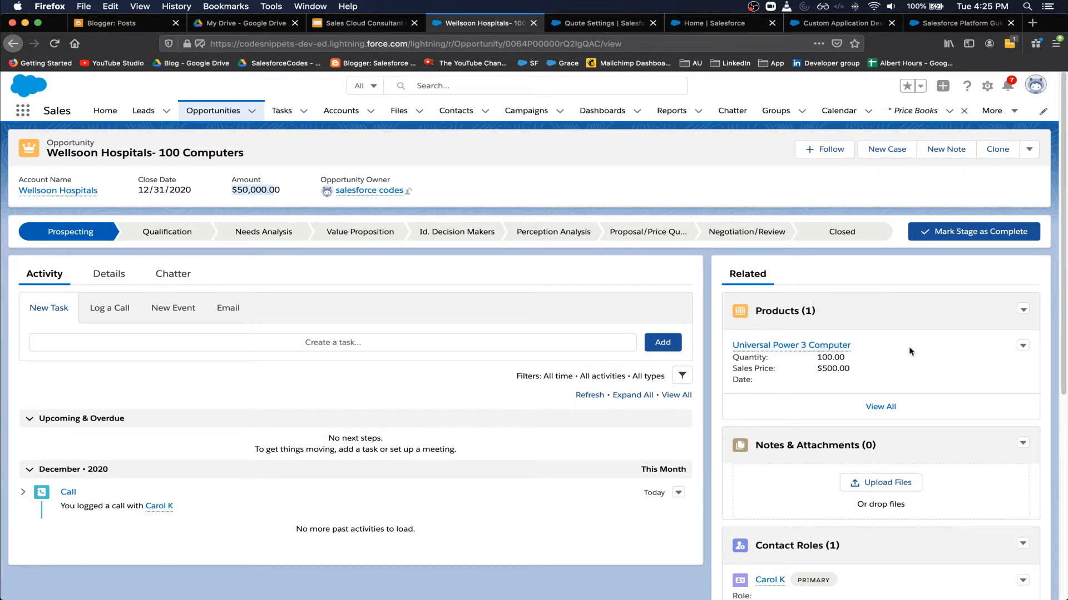
drag(816, 358, 834, 370)
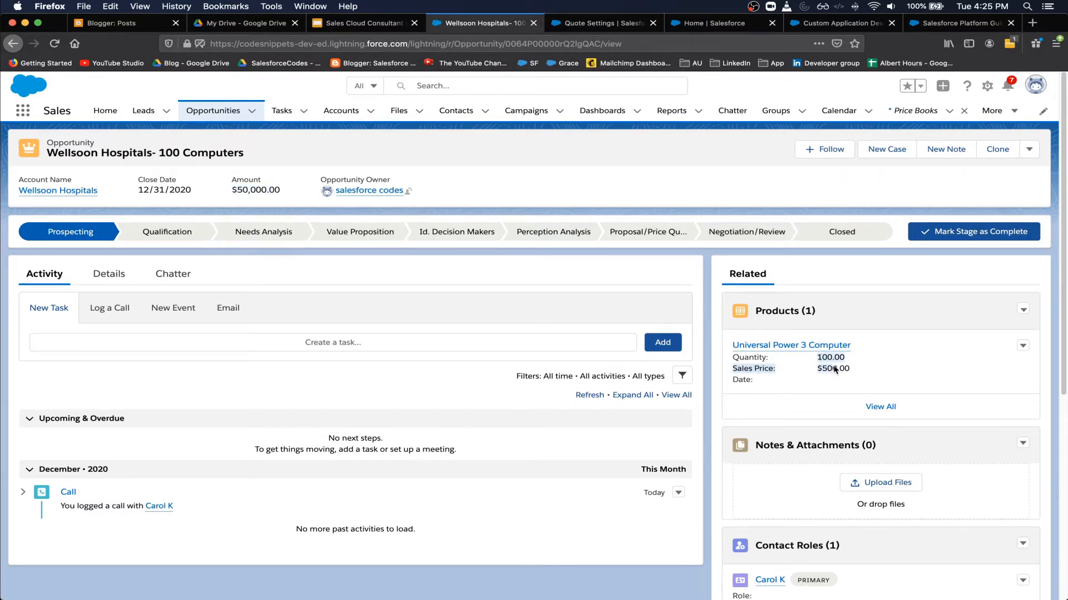
scroll(819, 398, down, 3)
scroll(818, 398, up, 3)
drag(267, 188, 229, 185)
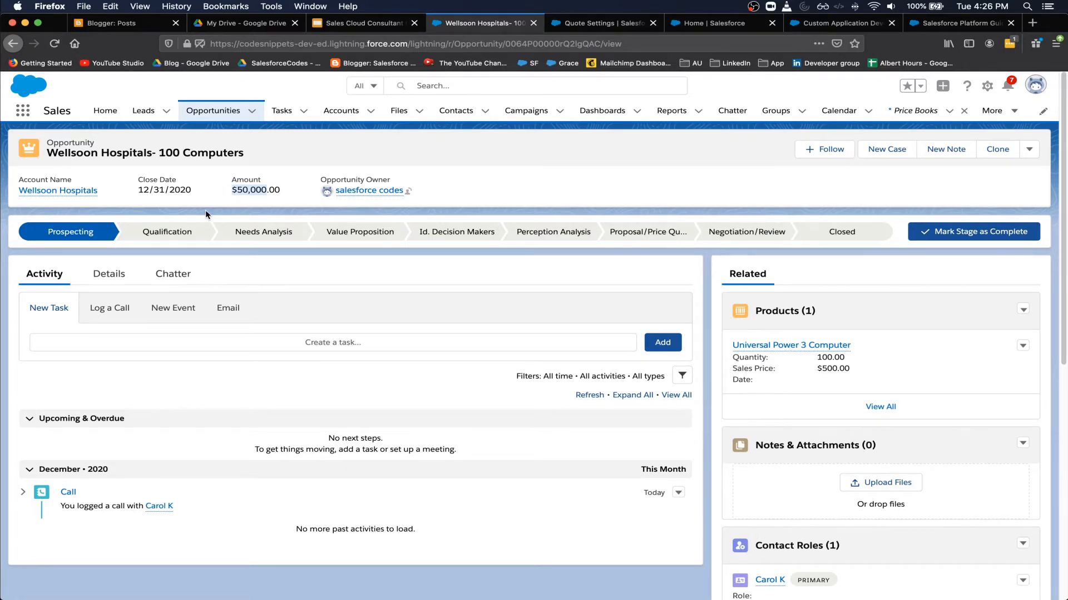
- Advance the opportunity stage through Needs Analysis to Proposal/Price Quote
click(234, 233)
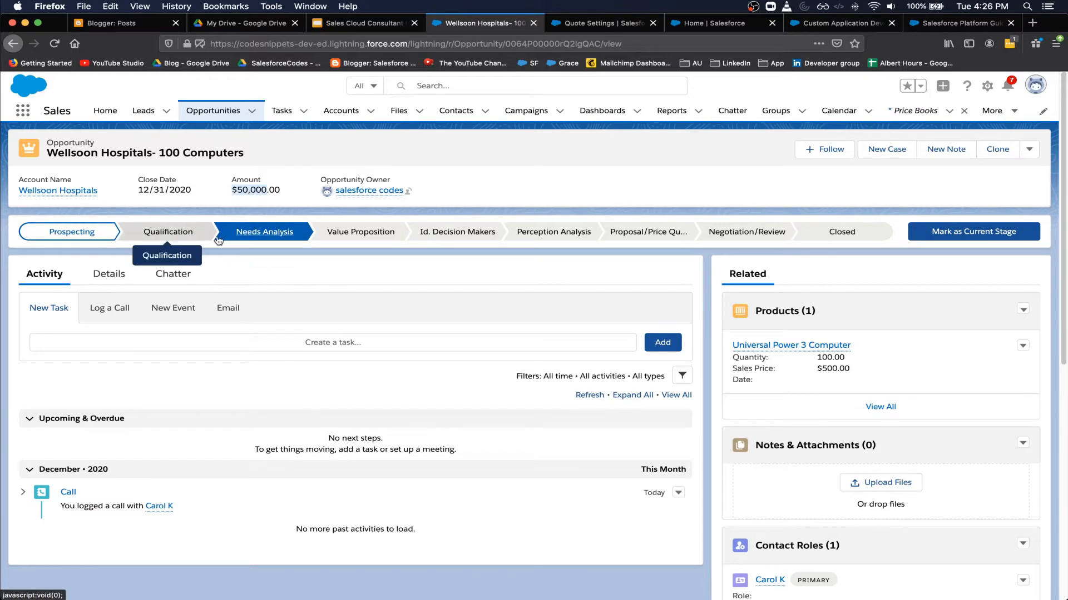
click(1000, 227)
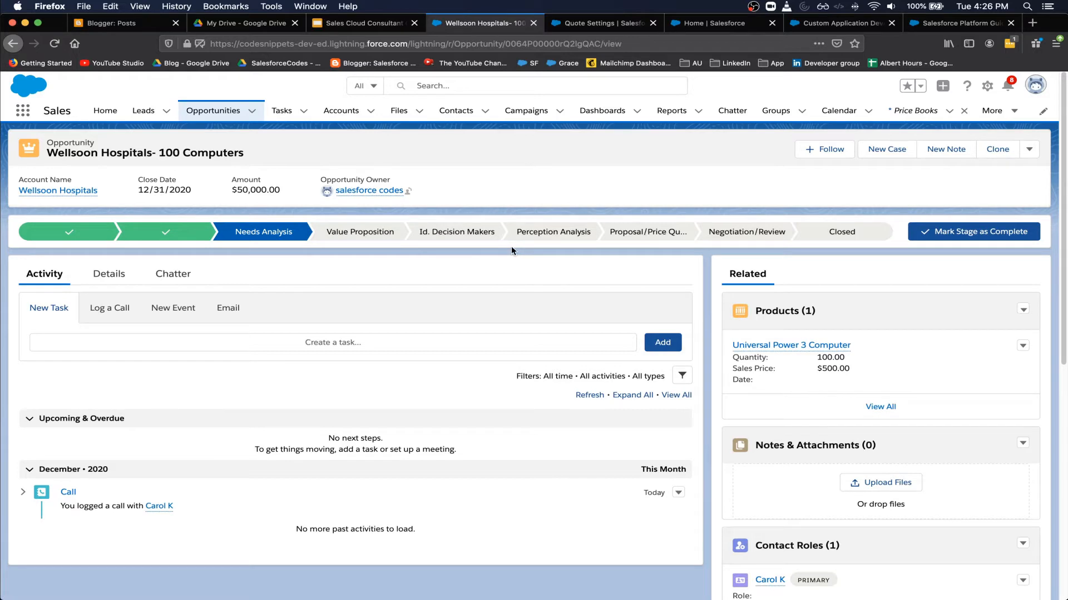
click(639, 233)
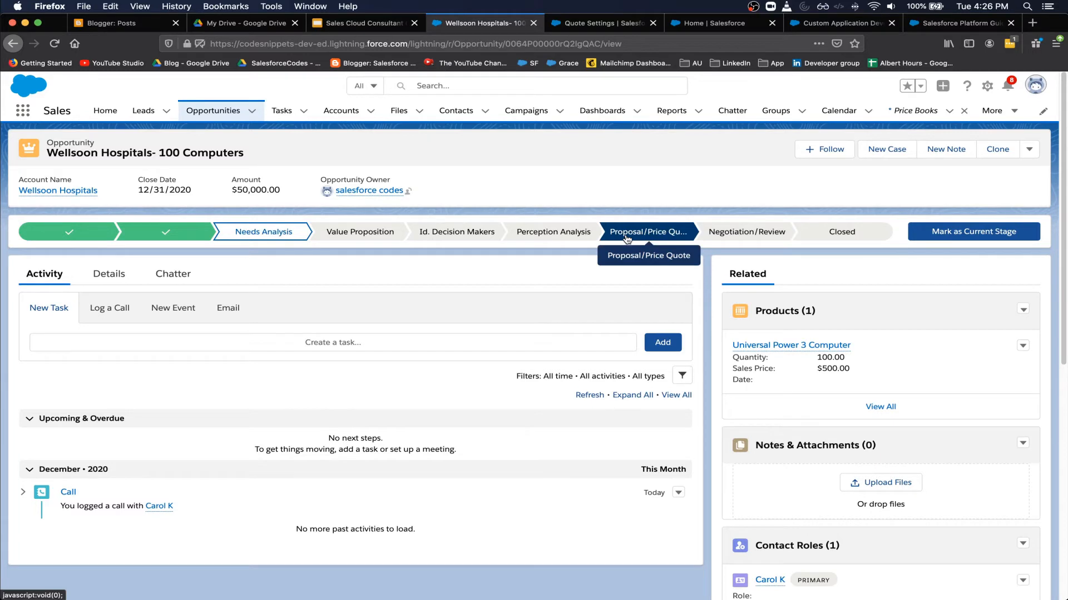
click(979, 234)
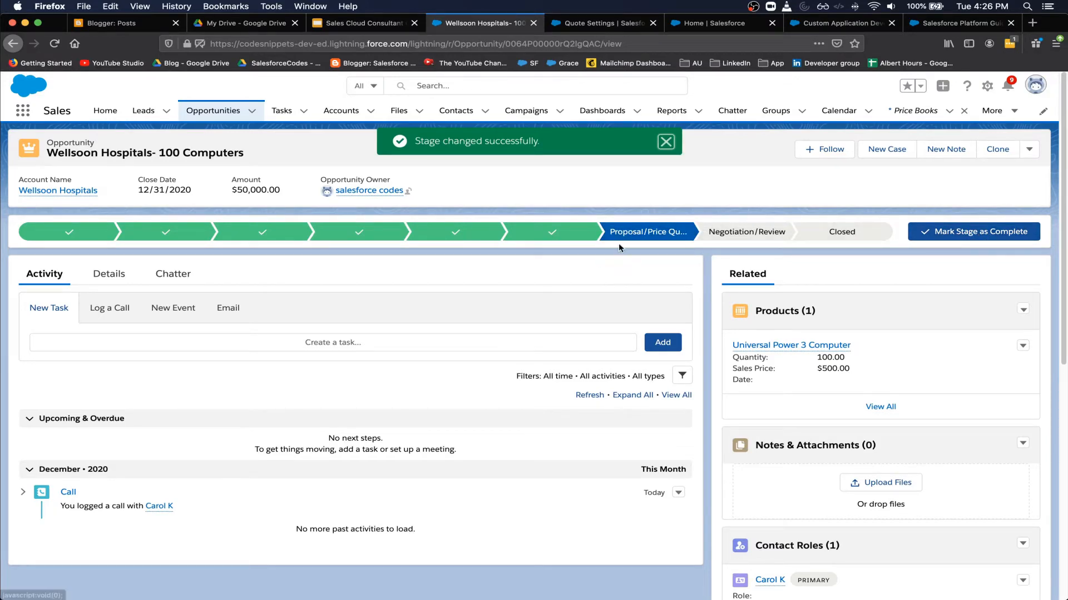
scroll(613, 281, down, 10)
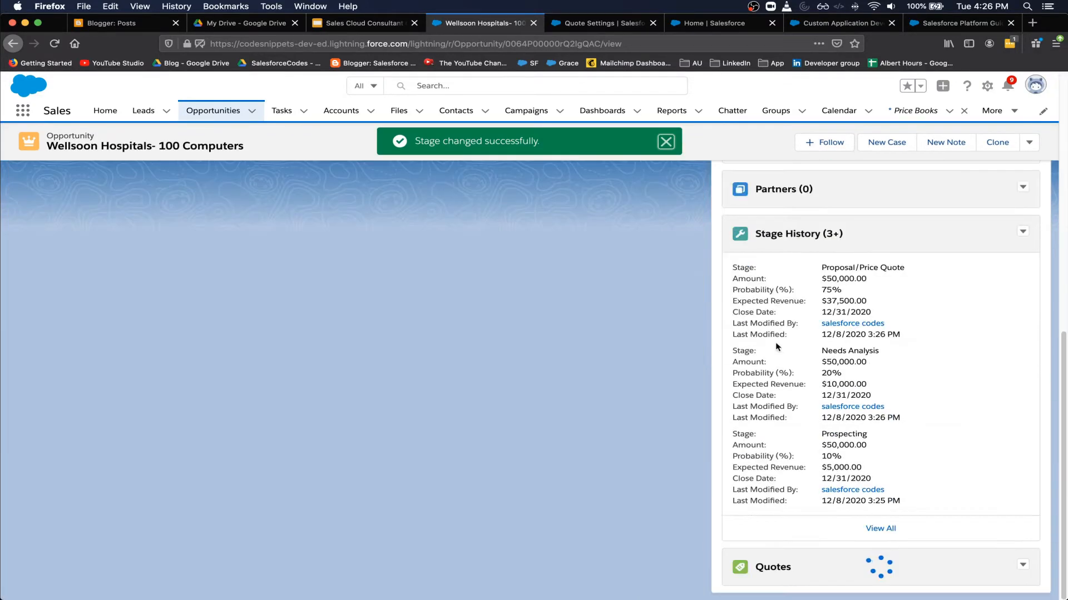
- Start a new quote named '100 Computer Quote' expiring 12/30/2020
click(1023, 565)
click(997, 587)
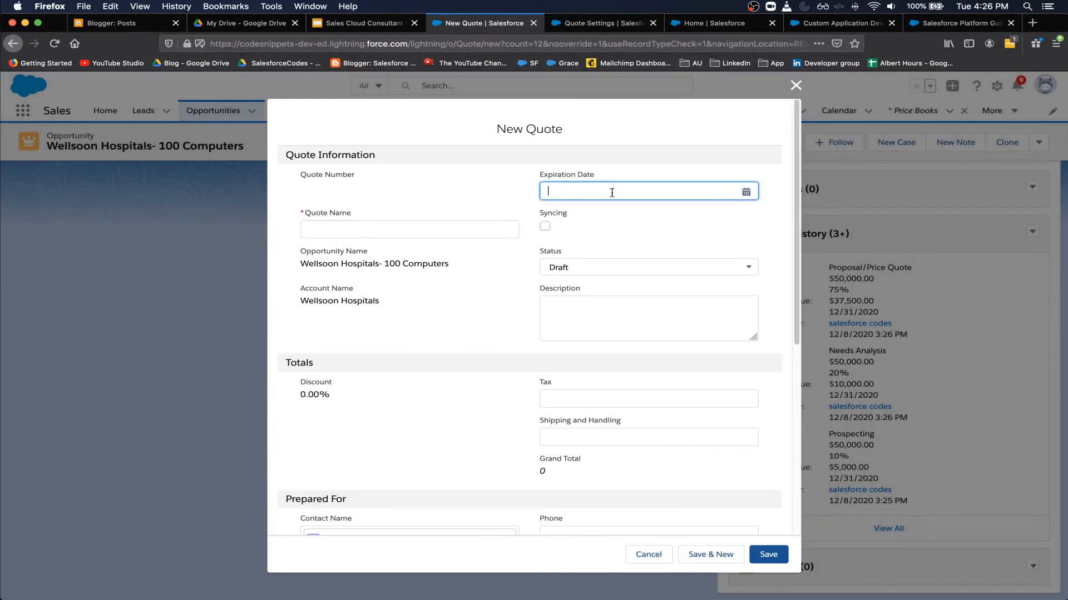
click(608, 188)
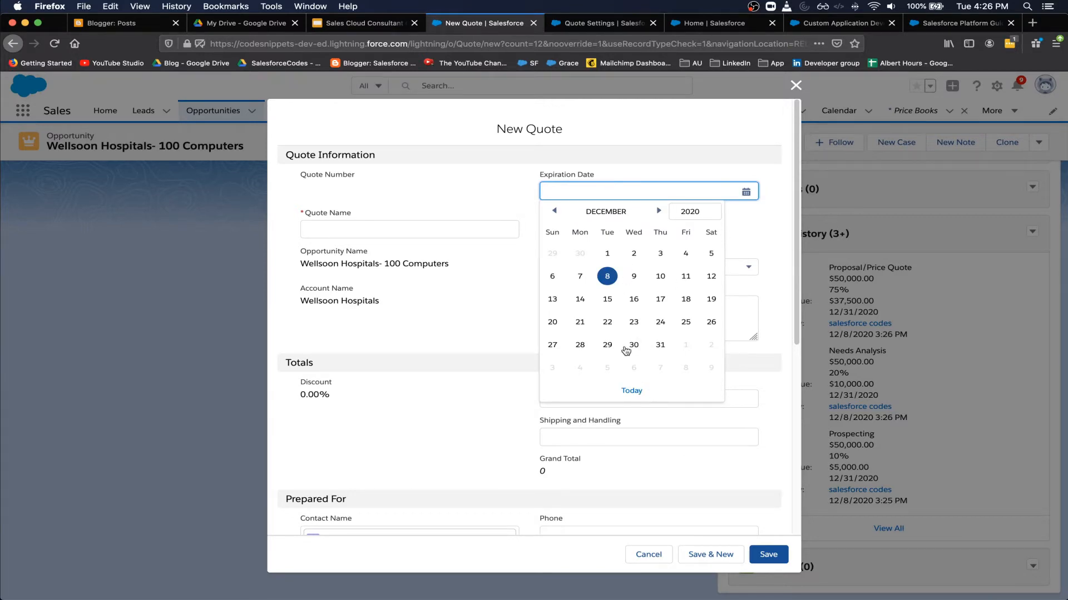
click(634, 346)
click(430, 236)
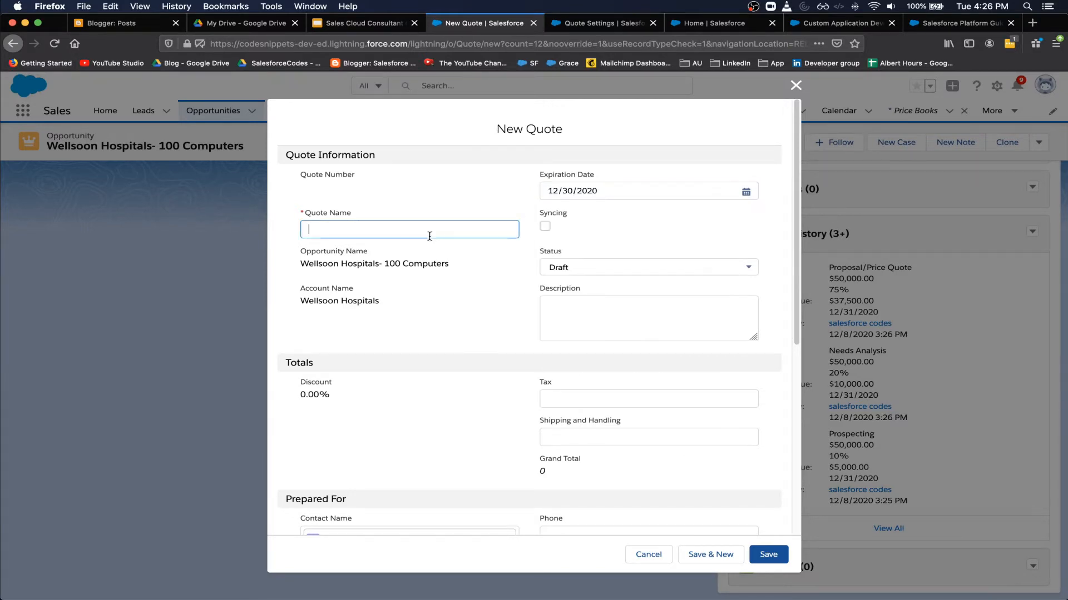
text(100)
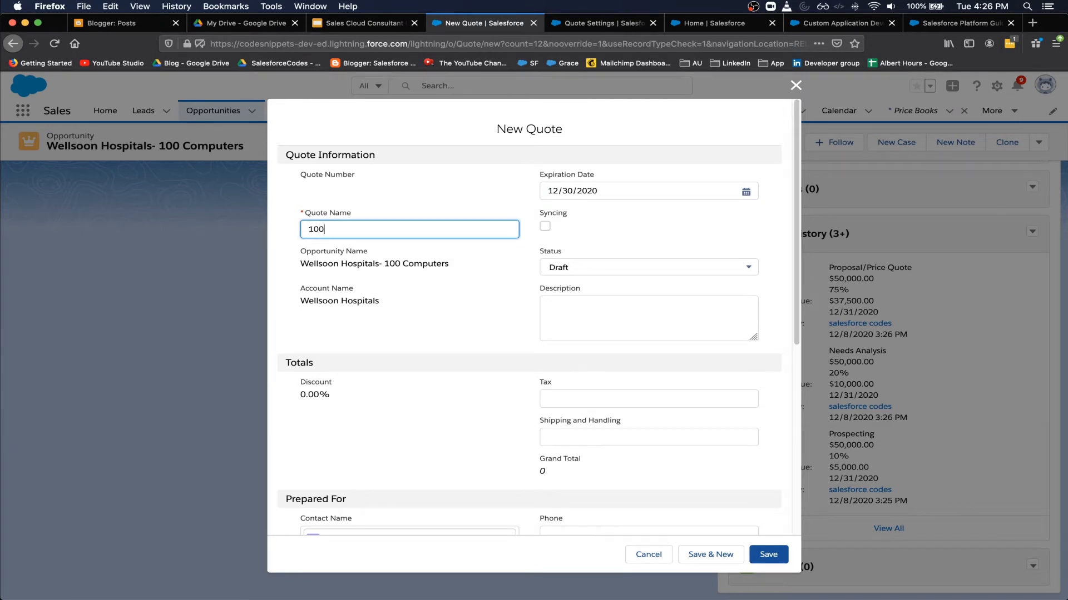
text( Computer Quote)
- Point out the linked opportunity and account, then describe the quote as 'Computers with latest processors'
drag(328, 261, 377, 264)
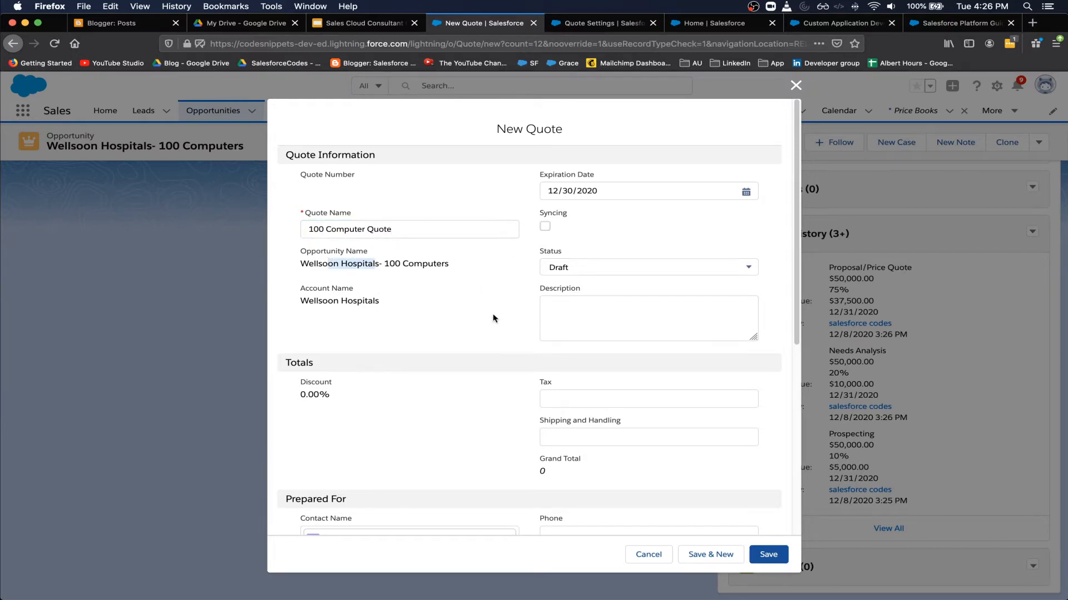
drag(334, 302, 379, 301)
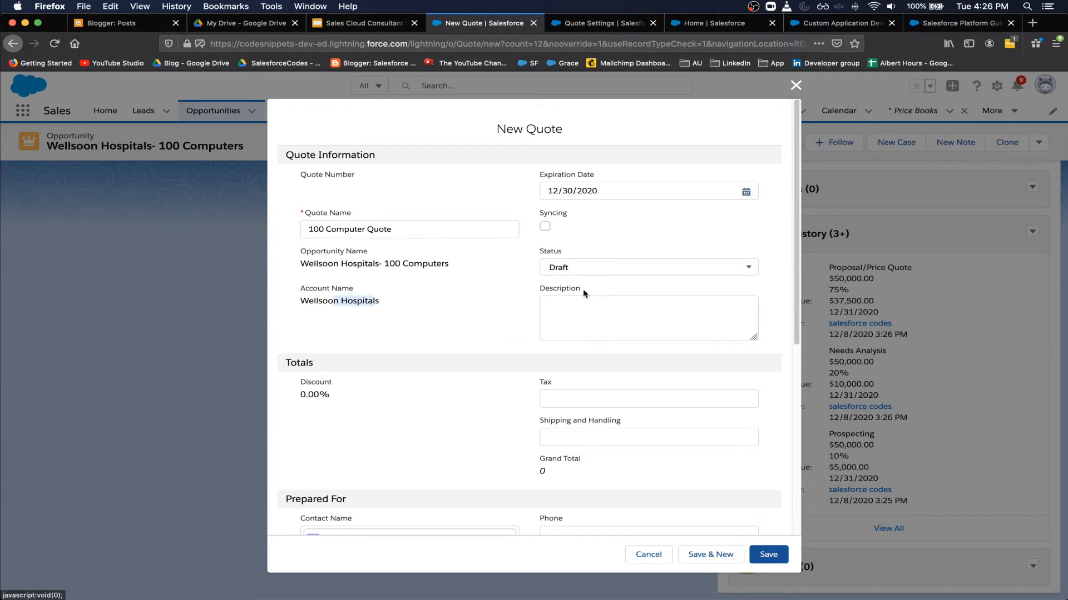
click(580, 305)
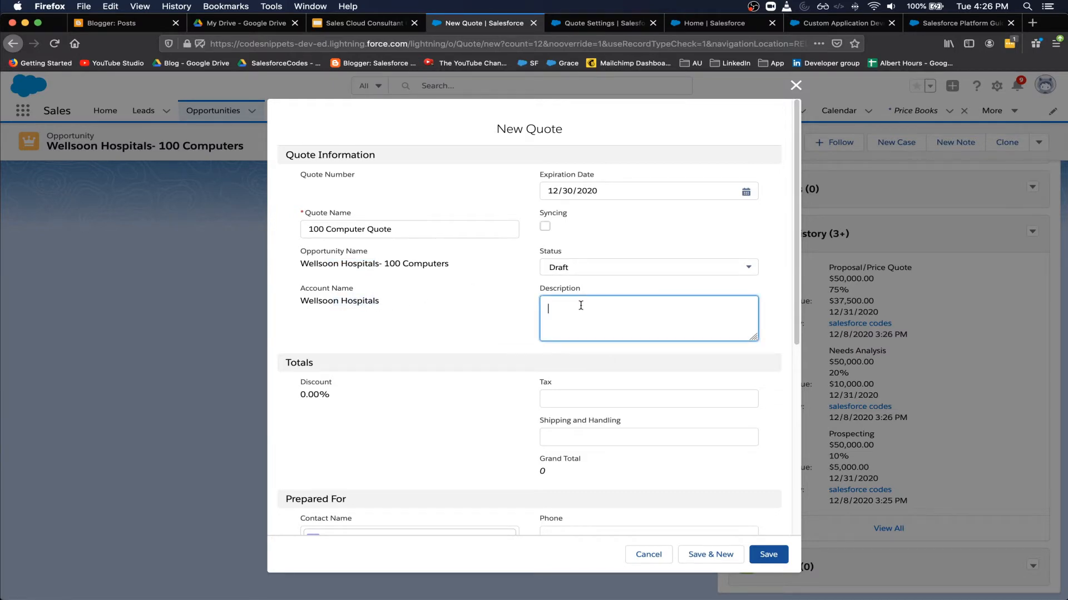
text(COmp)
text(m)
text(puters with lates)
text(t processors)
- Review the contact, bill-to and ship-to fields, then save the quote
scroll(579, 323, down, 3)
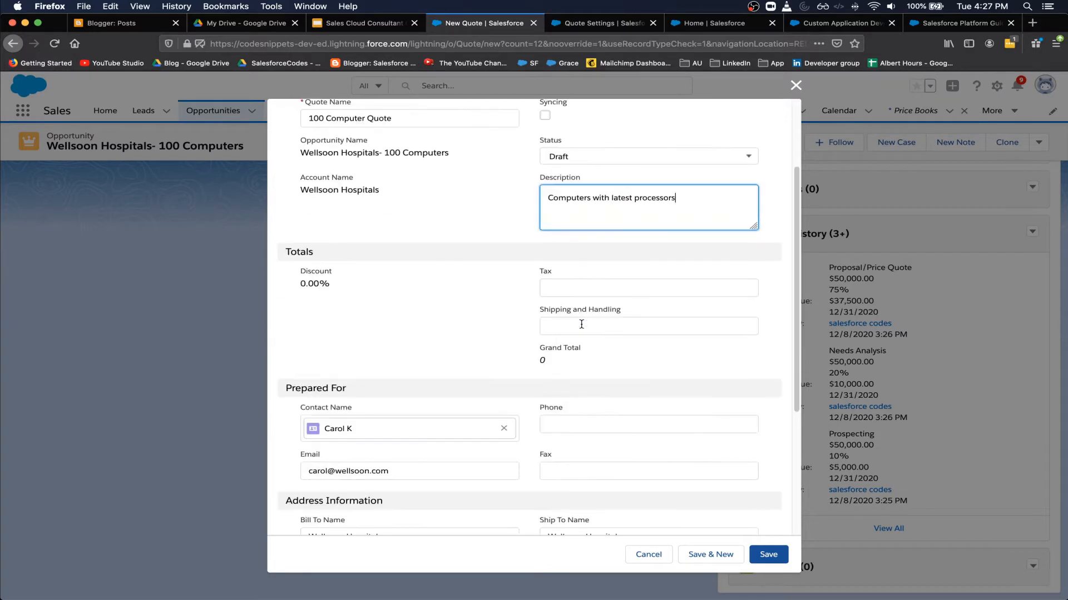
scroll(581, 325, down, 3)
scroll(581, 328, down, 1)
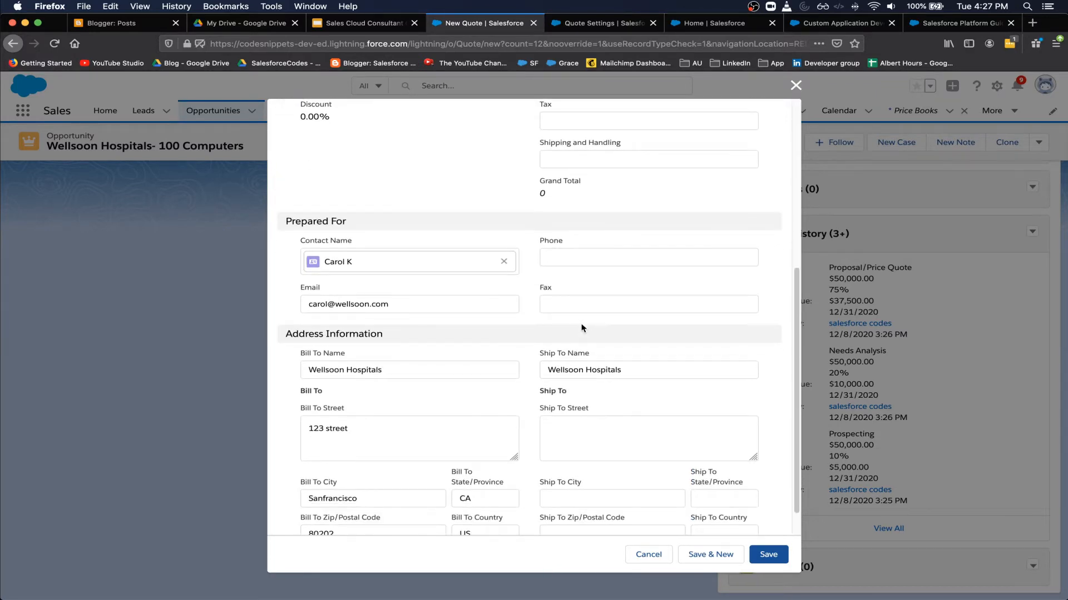
click(590, 264)
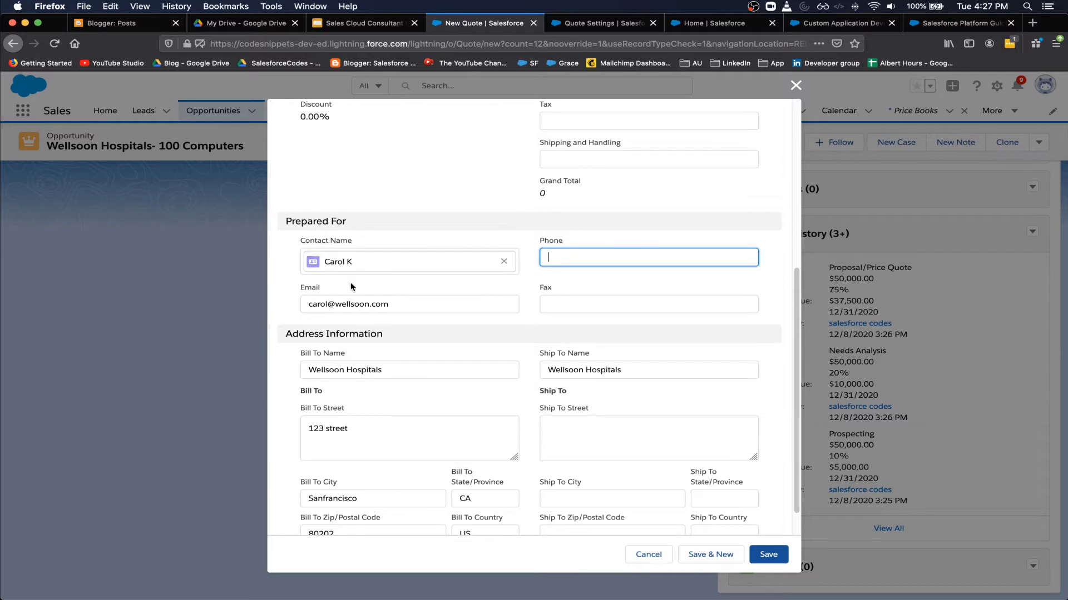
scroll(411, 367, down, 1)
click(327, 342)
drag(547, 340, 648, 341)
double_click(332, 402)
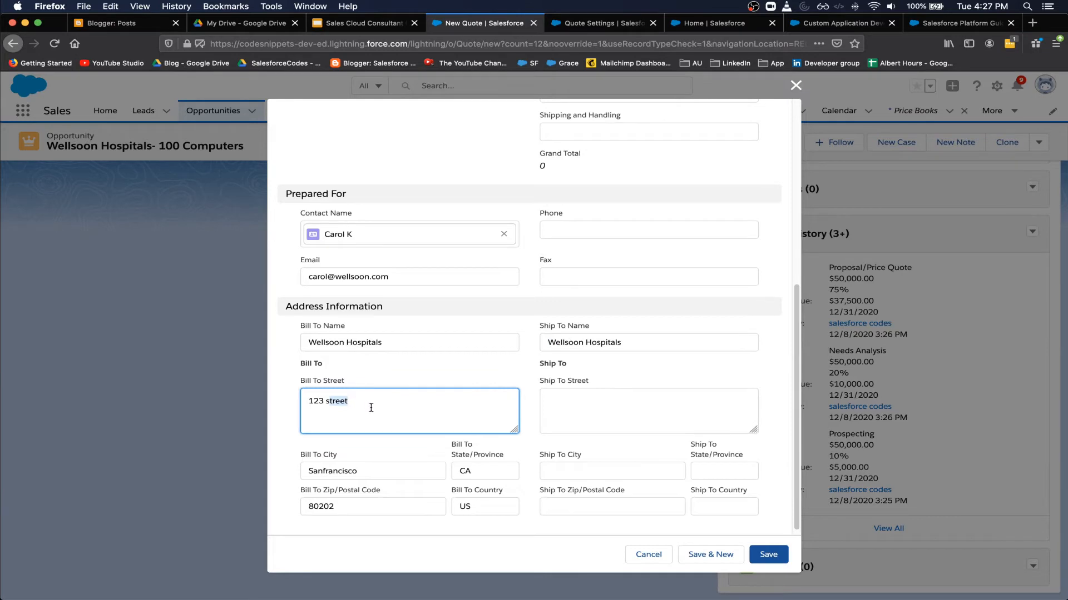
scroll(372, 407, down, 1)
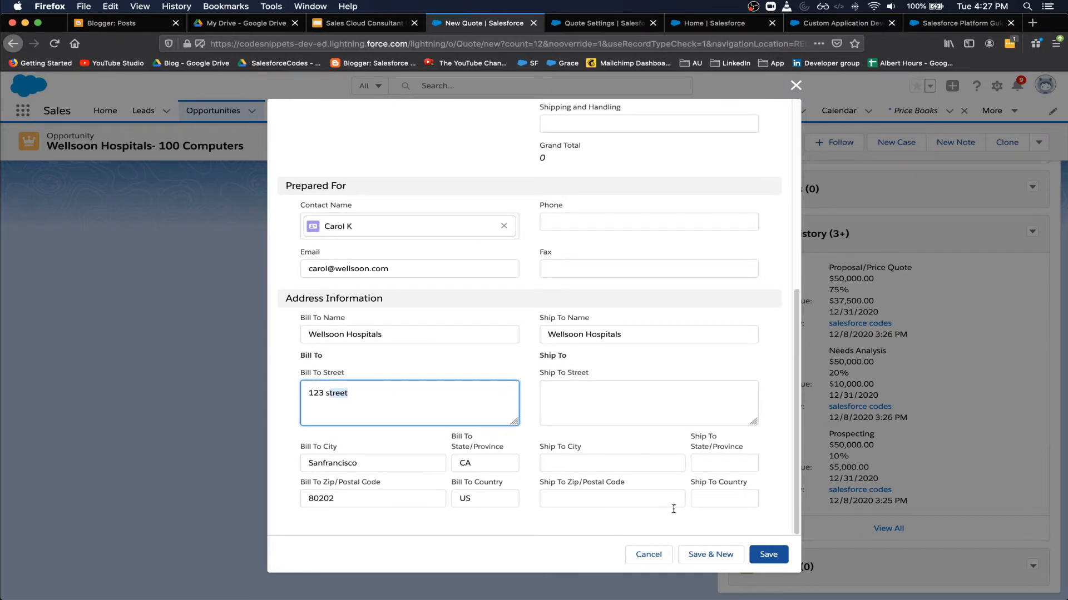
click(766, 555)
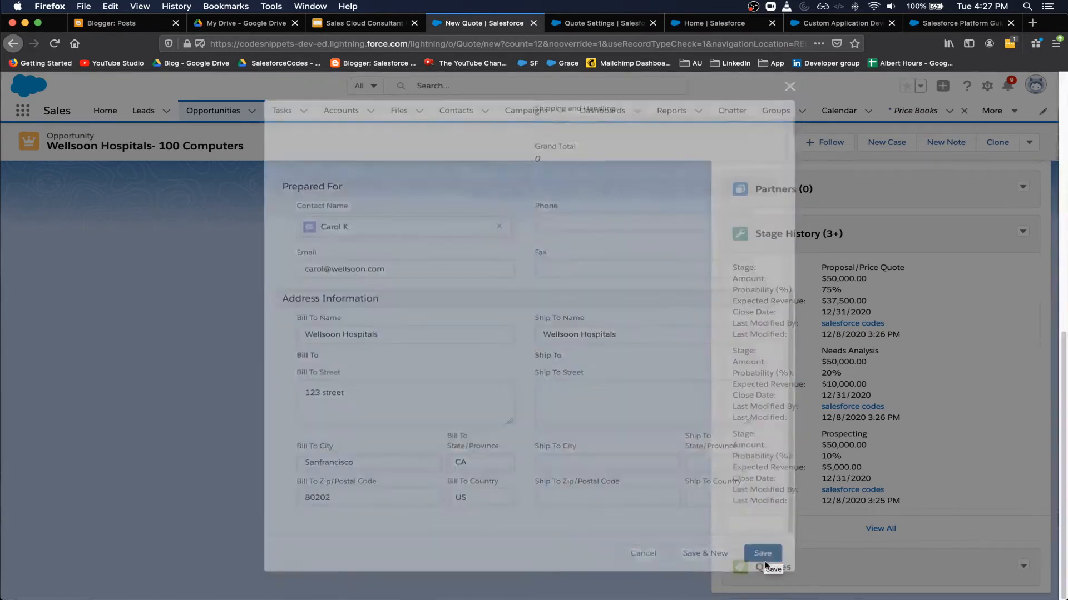
scroll(640, 482, down, 2)
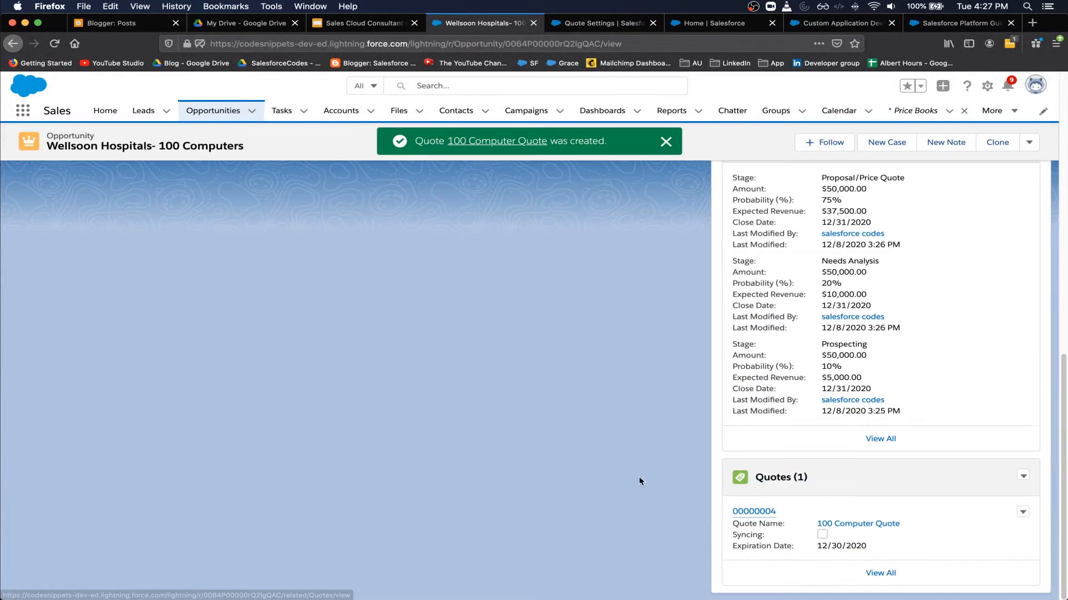
- Open quote 00000004 and sync it with the opportunity, accepting the product-replacement warning
click(754, 512)
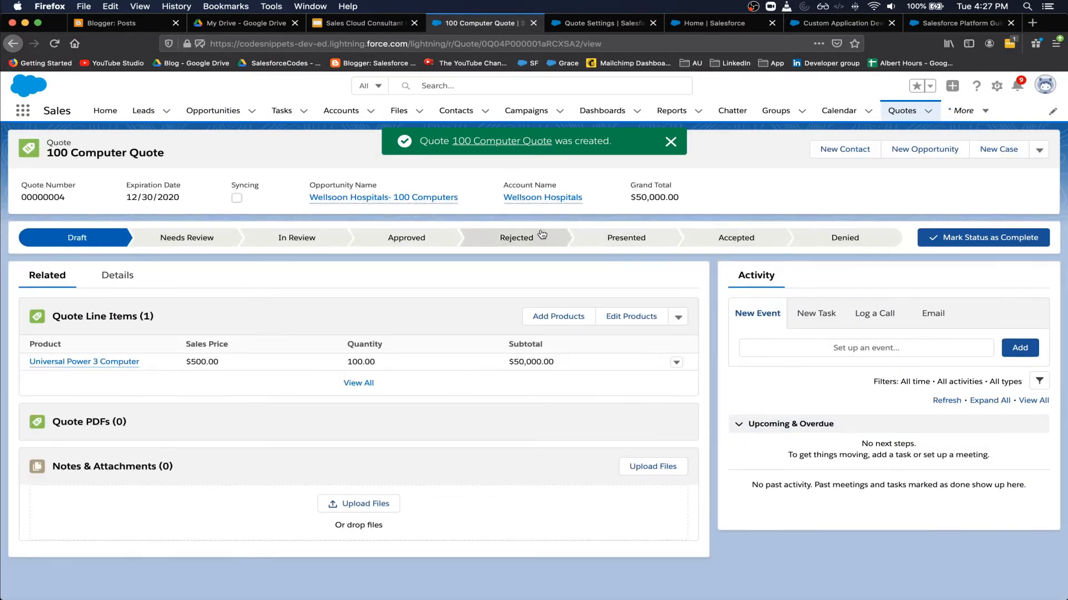
click(1040, 152)
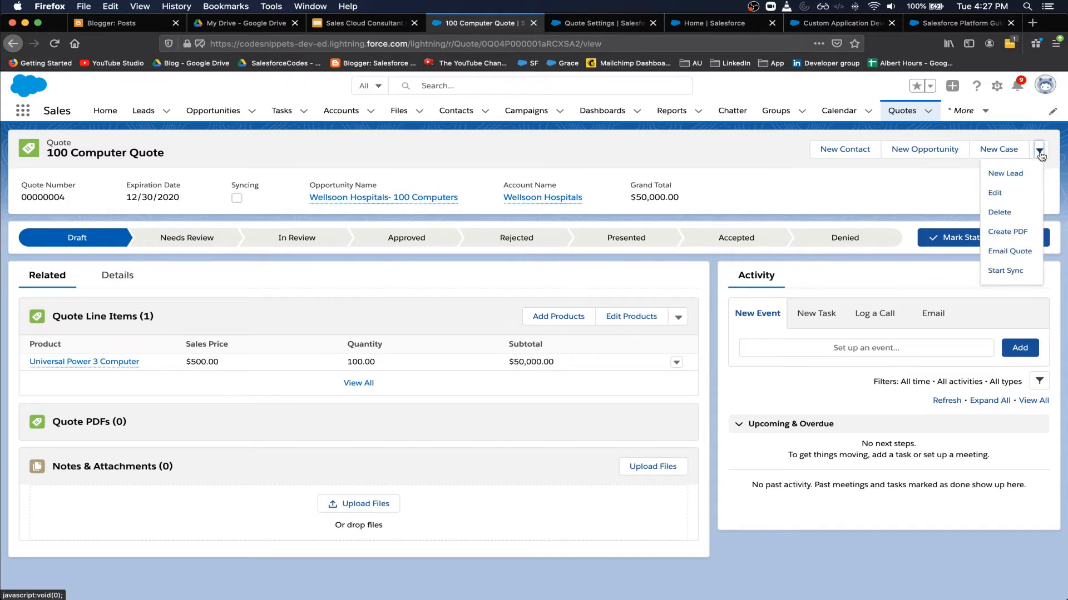
click(998, 272)
drag(455, 326, 556, 328)
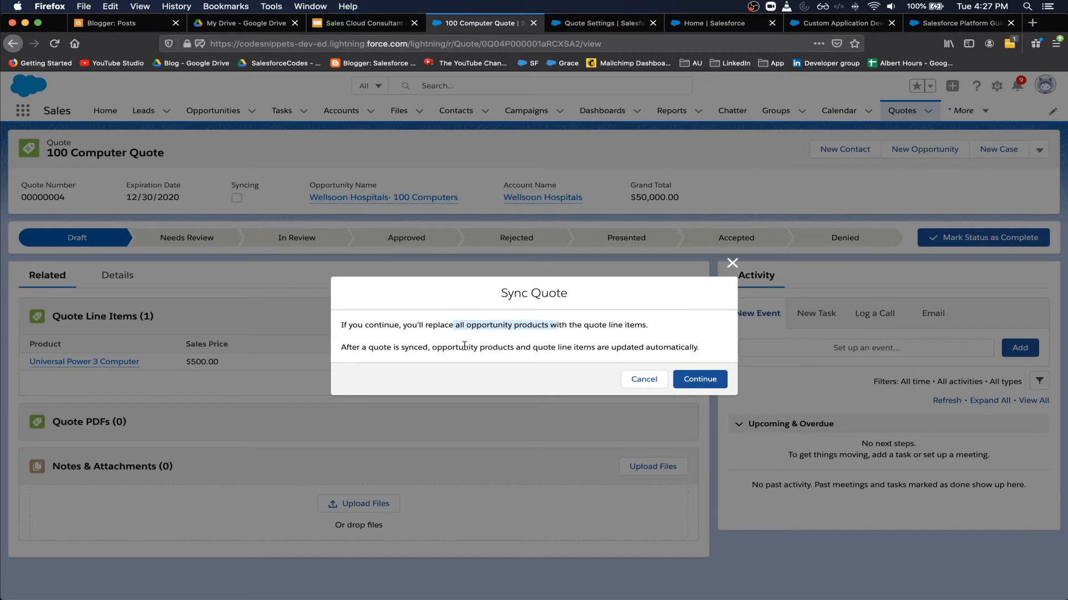
drag(433, 347, 616, 348)
click(692, 378)
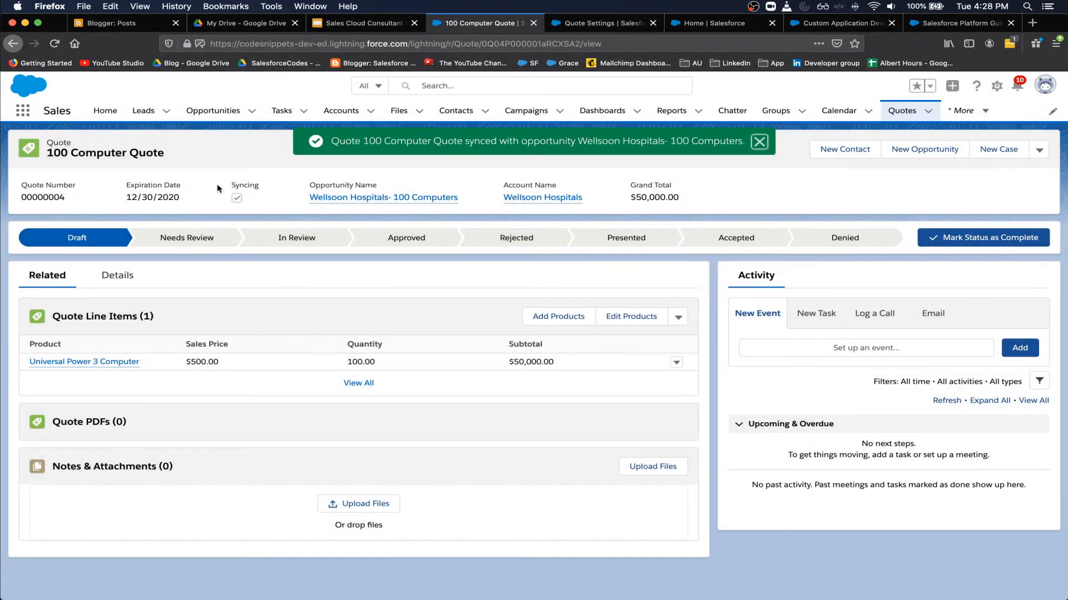
- Email the quote to the opportunity's contact with the message 'Here you go with the quote'
click(1039, 150)
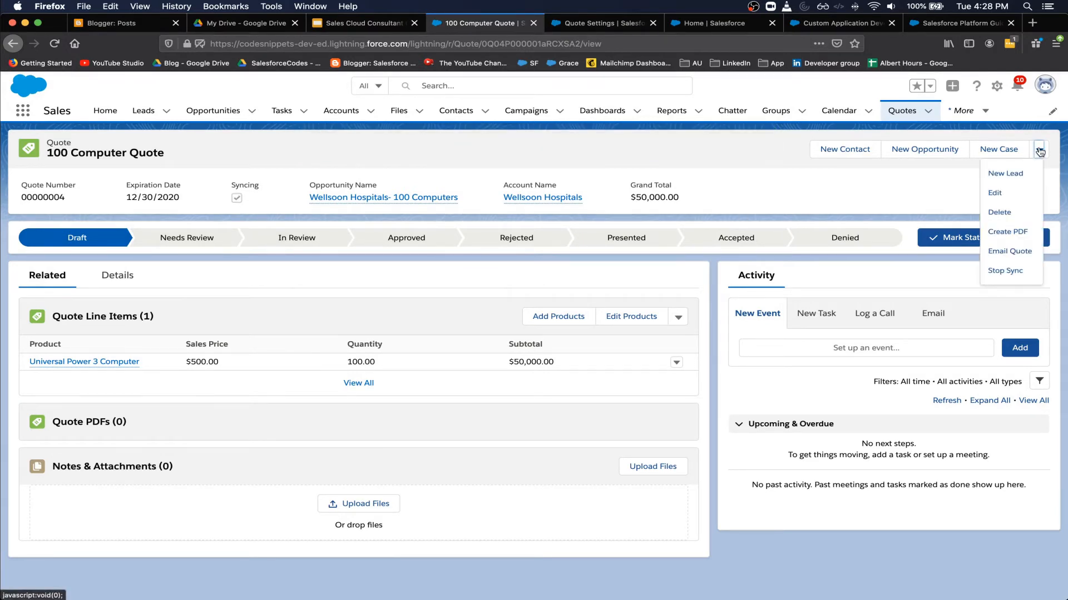
click(1009, 250)
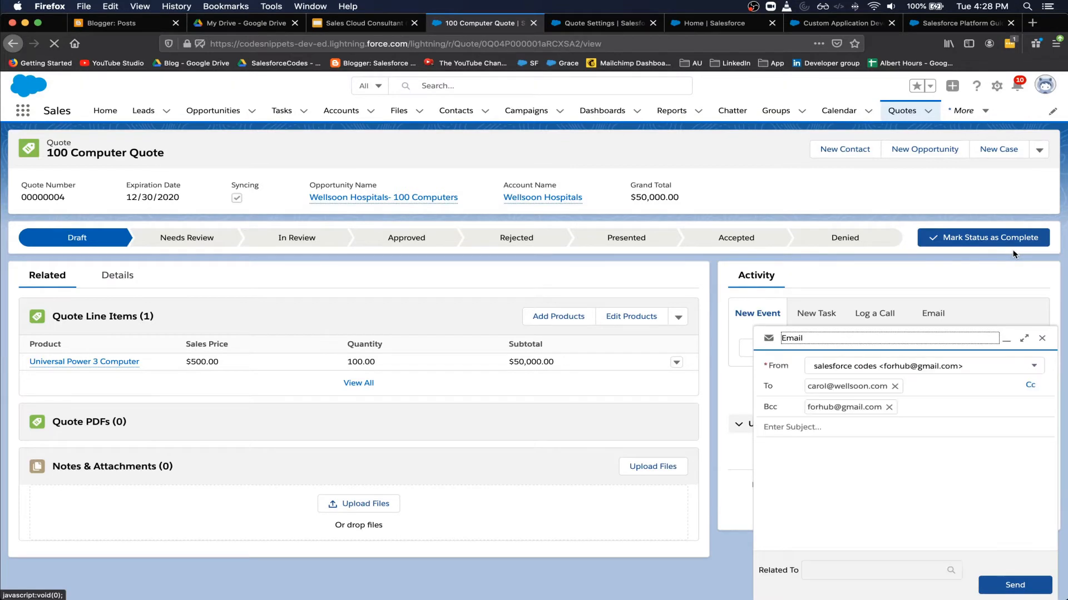
click(826, 491)
text(Here)
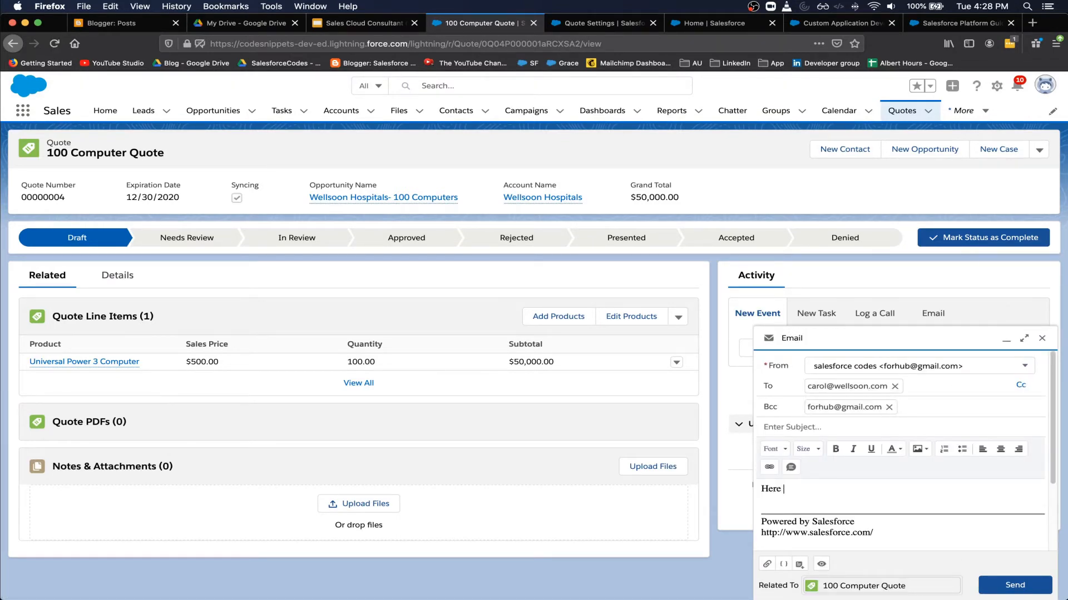
text( you go with the quote)
click(1001, 585)
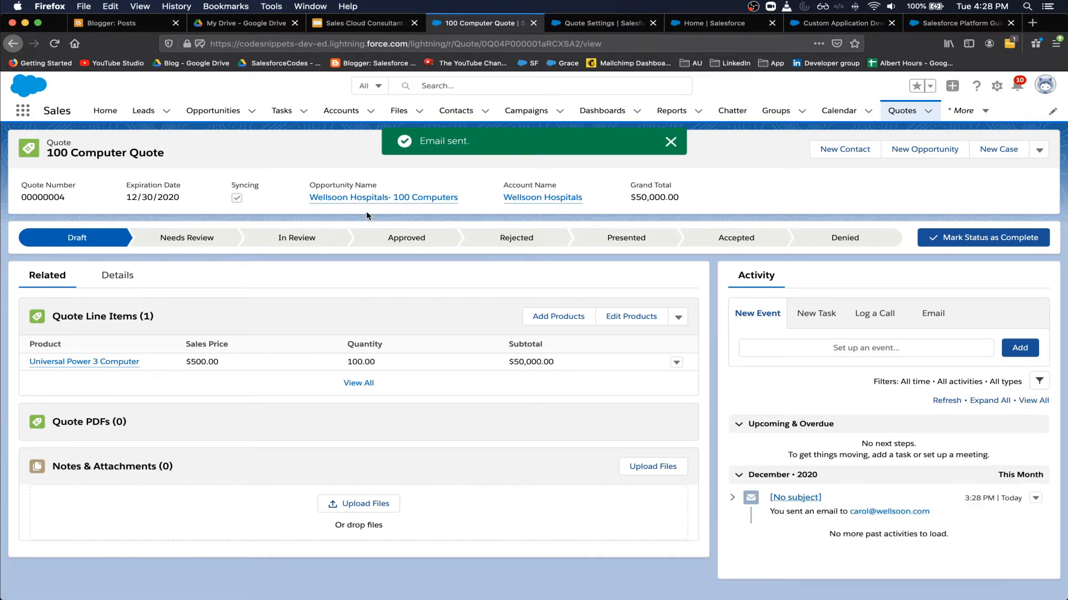
- Mark Negotiation/Review as the opportunity's current stage, then bring the business process diagram forward
mouse_move(376, 202)
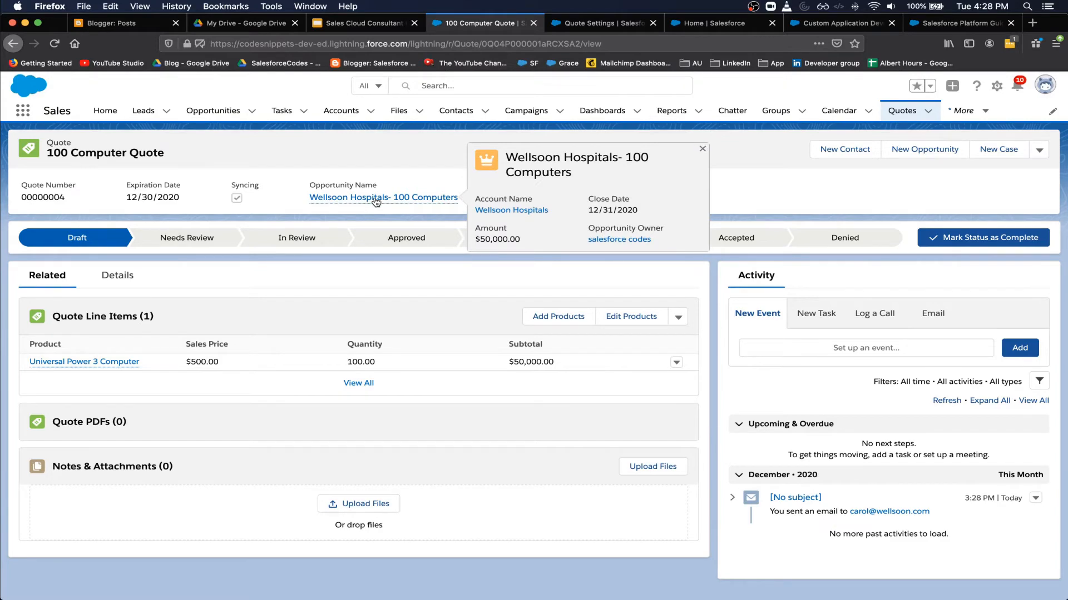
click(376, 199)
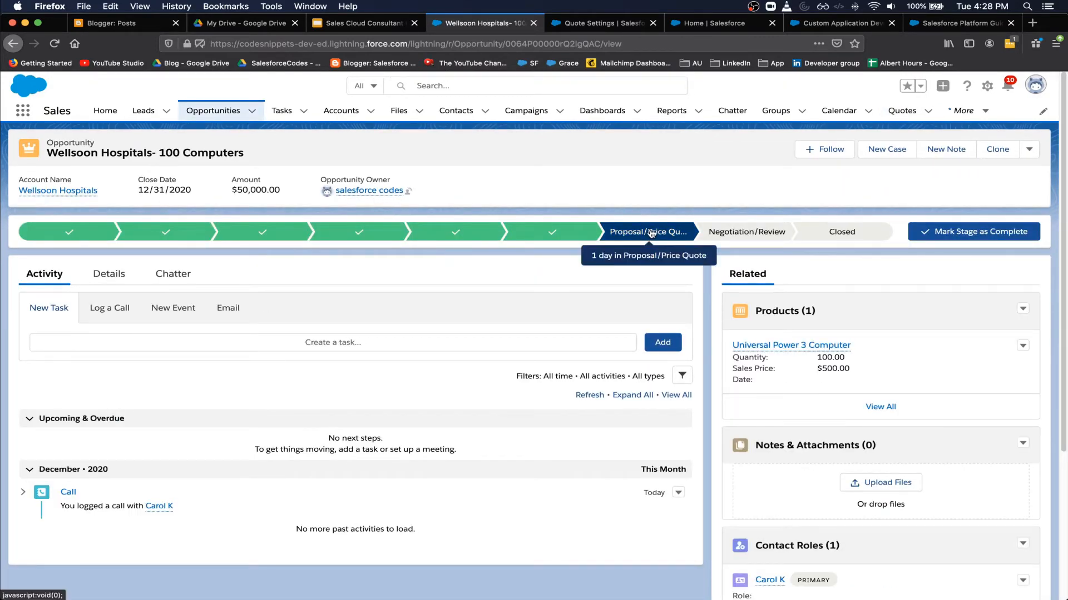
click(735, 237)
click(974, 231)
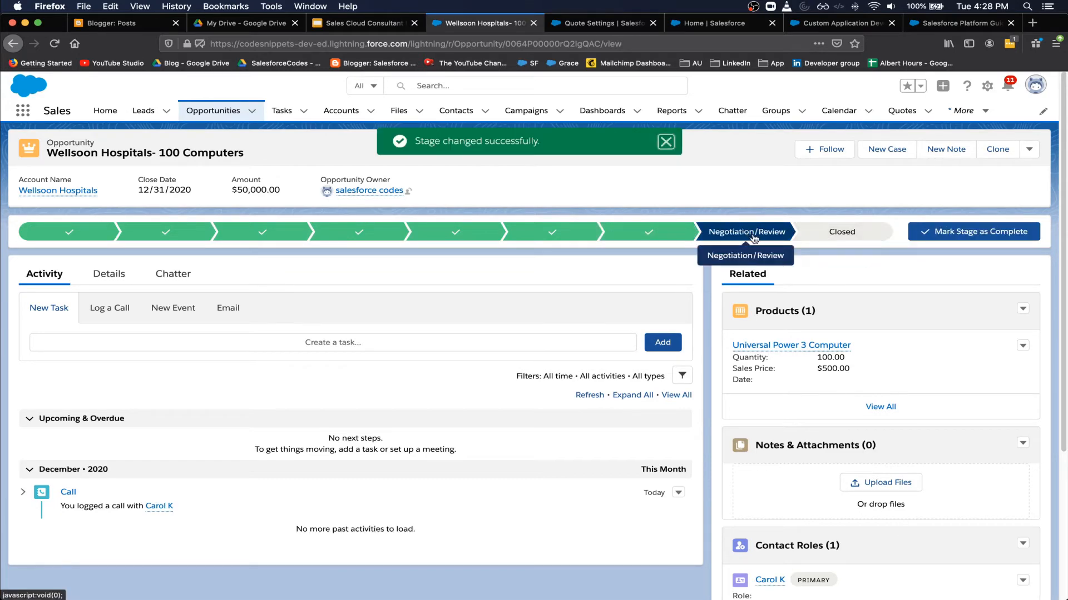
key(super+grave)
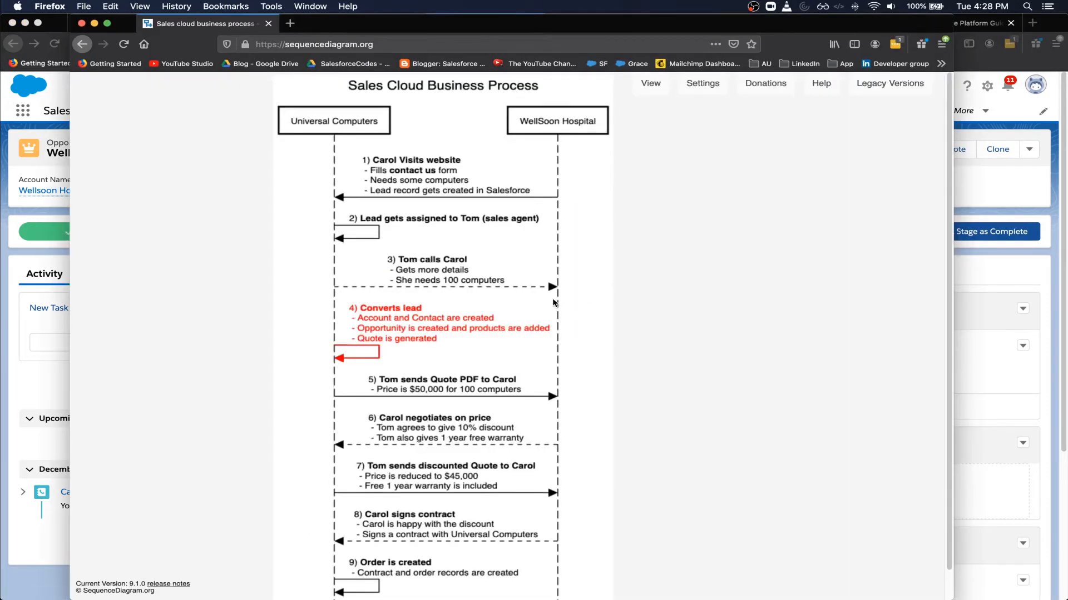
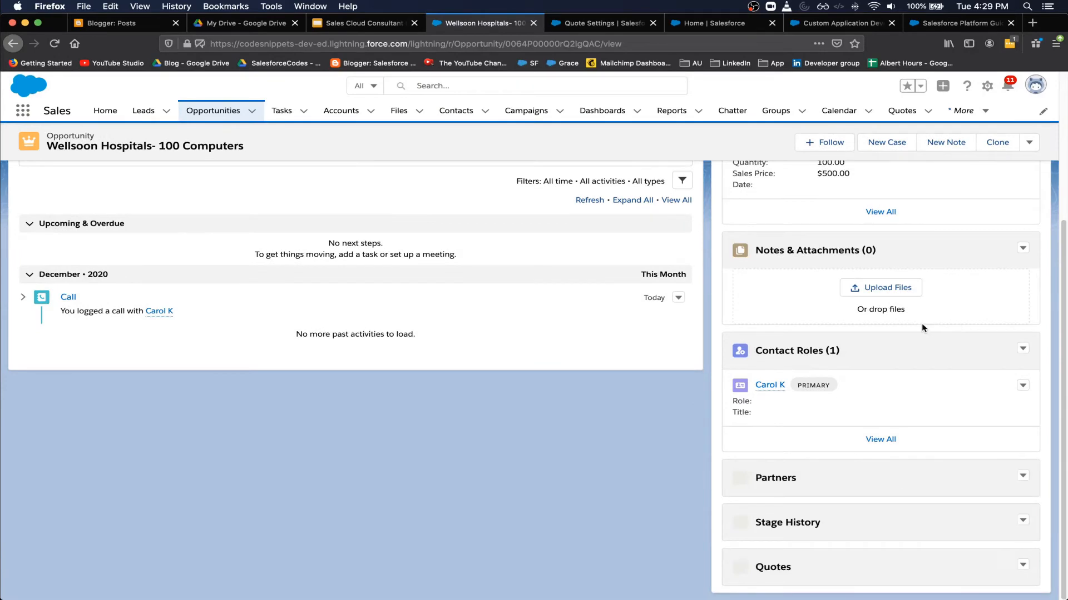
- Scroll the opportunity to the Stage History and Quotes (1) cards and expand the Quotes menu
scroll(594, 367, up, 5)
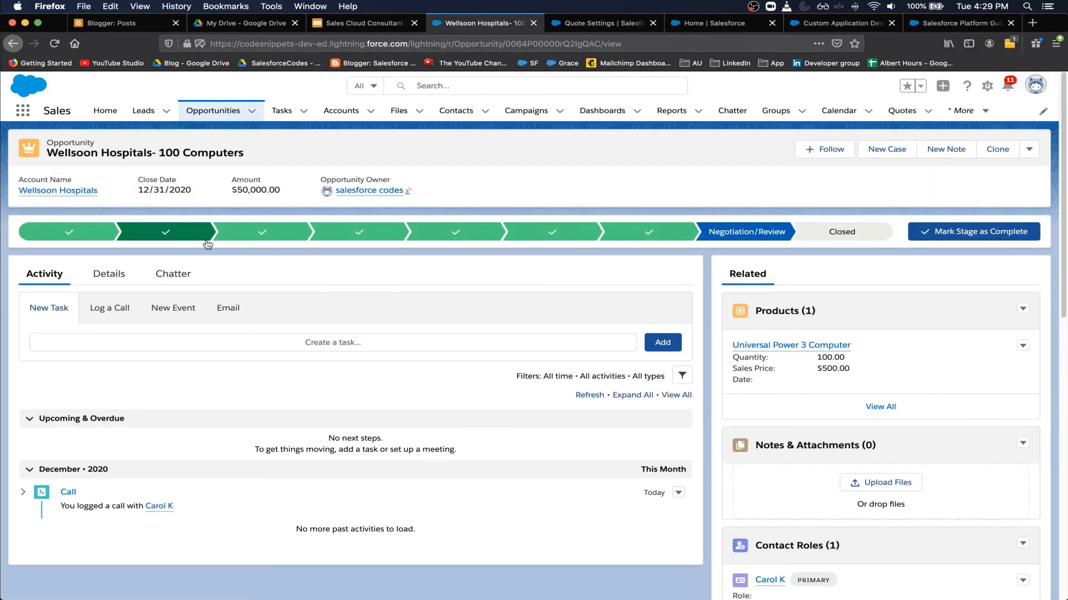
scroll(232, 293, down, 10)
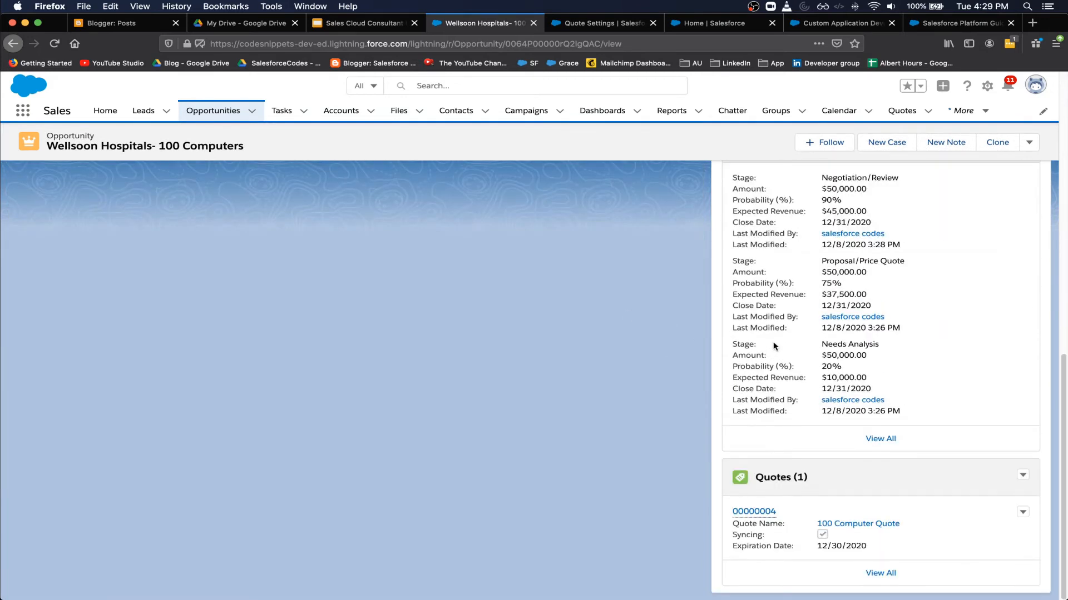
click(1025, 476)
- Create and save a quote named '100 Computers Discounted' expiring 12/30/2020
click(1000, 493)
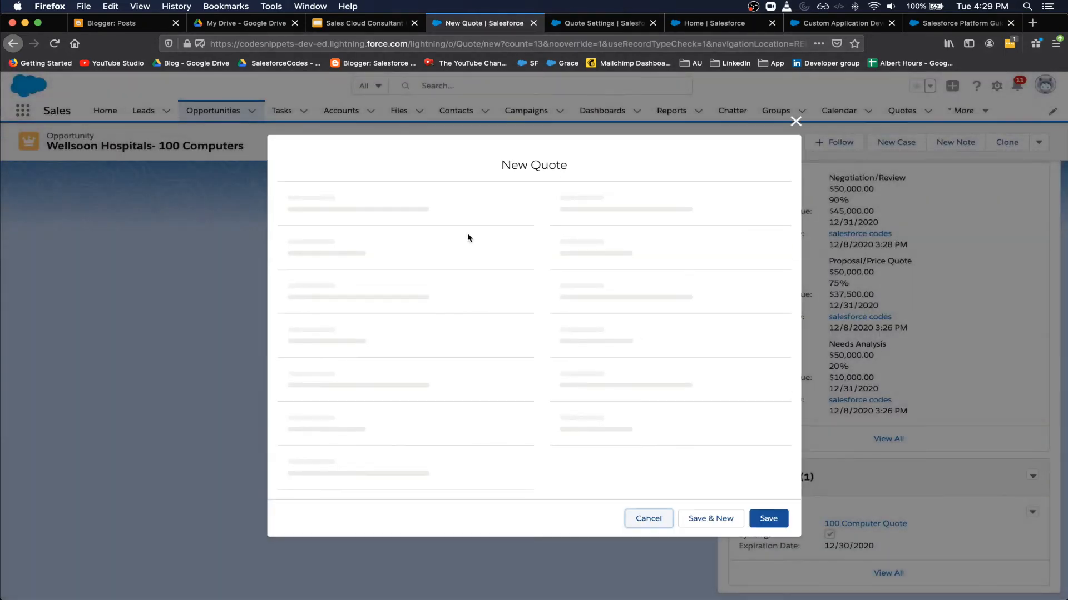
click(348, 233)
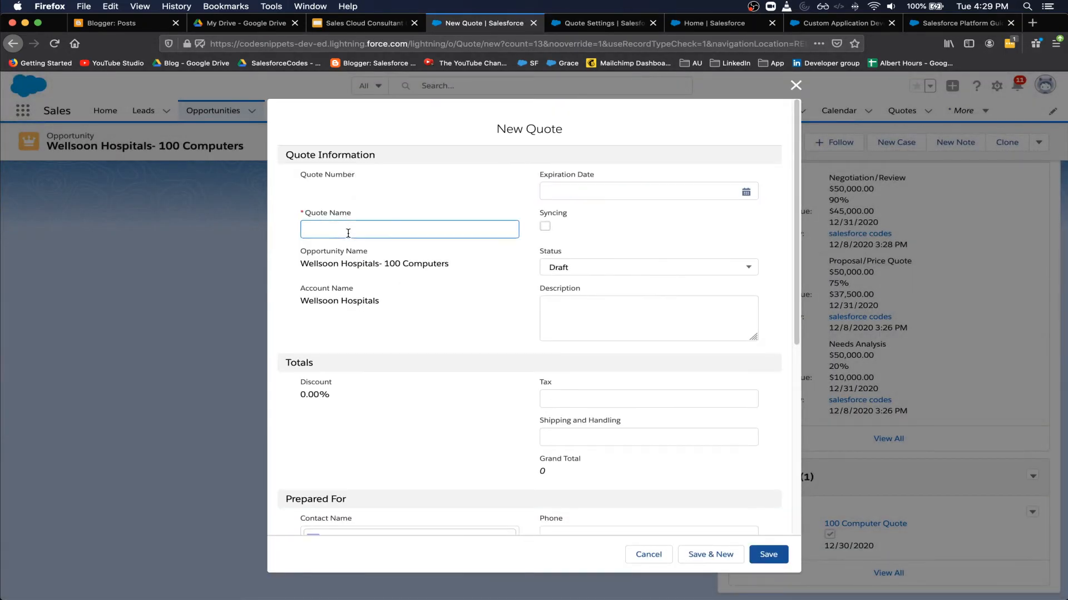
text(100 Comp)
key(BackSpace)
key(BackSpace)
text(s Discounted)
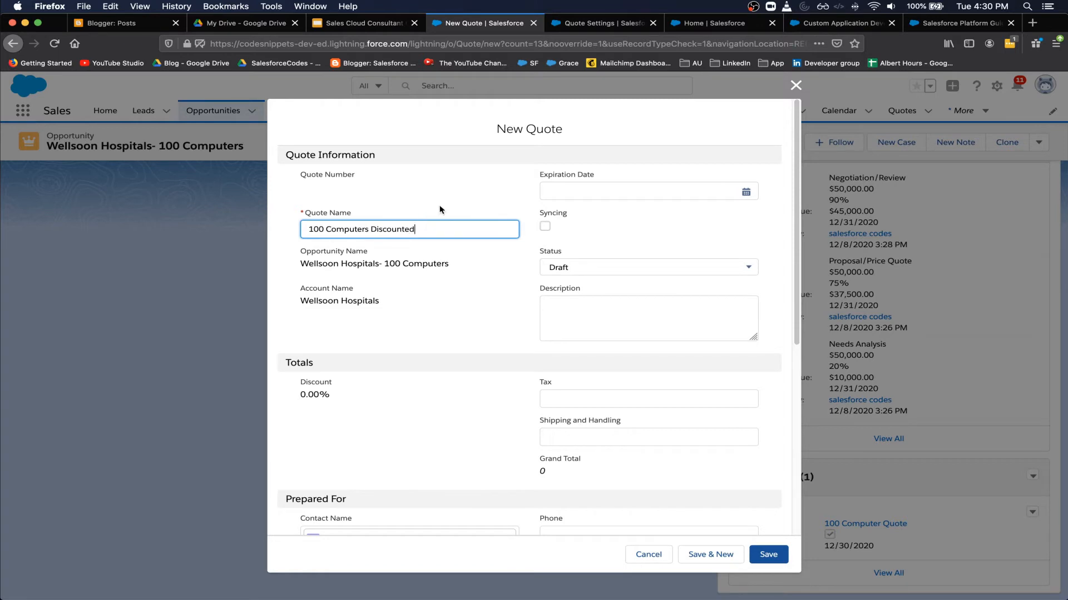
click(745, 192)
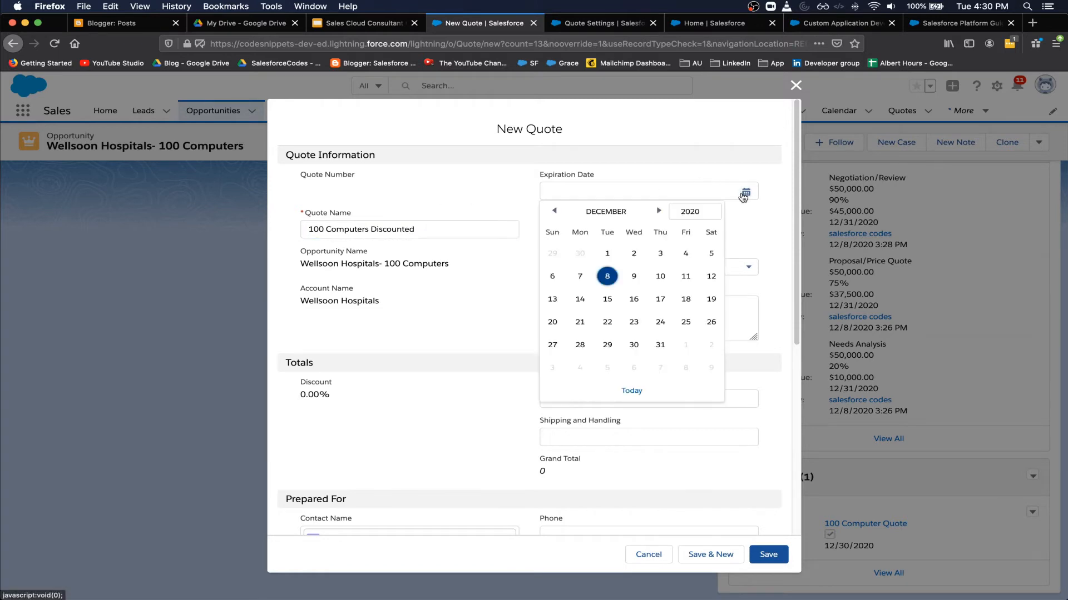
click(634, 345)
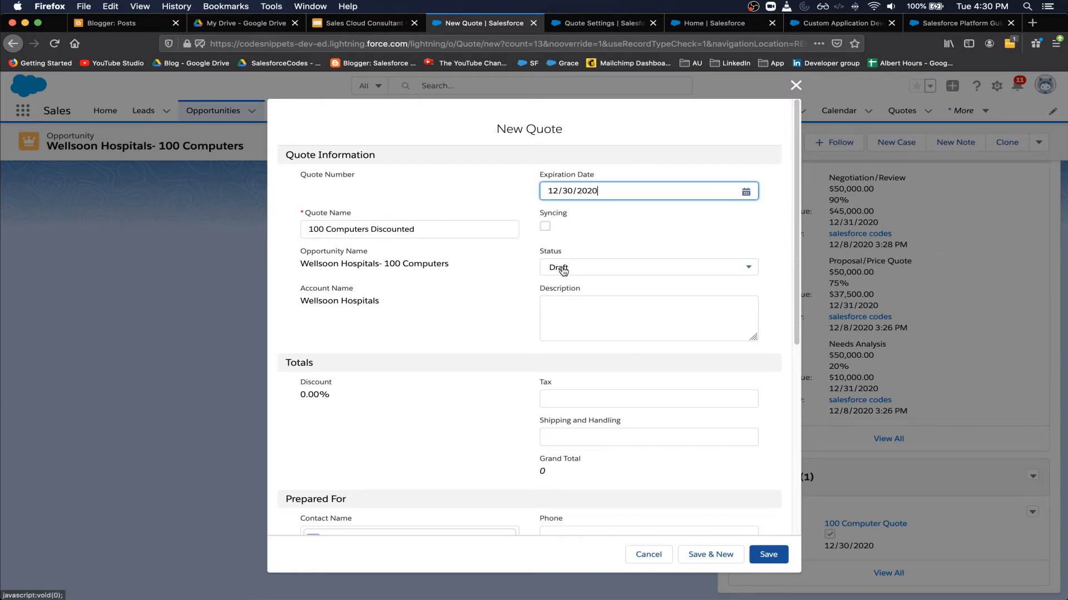
scroll(538, 405, down, 3)
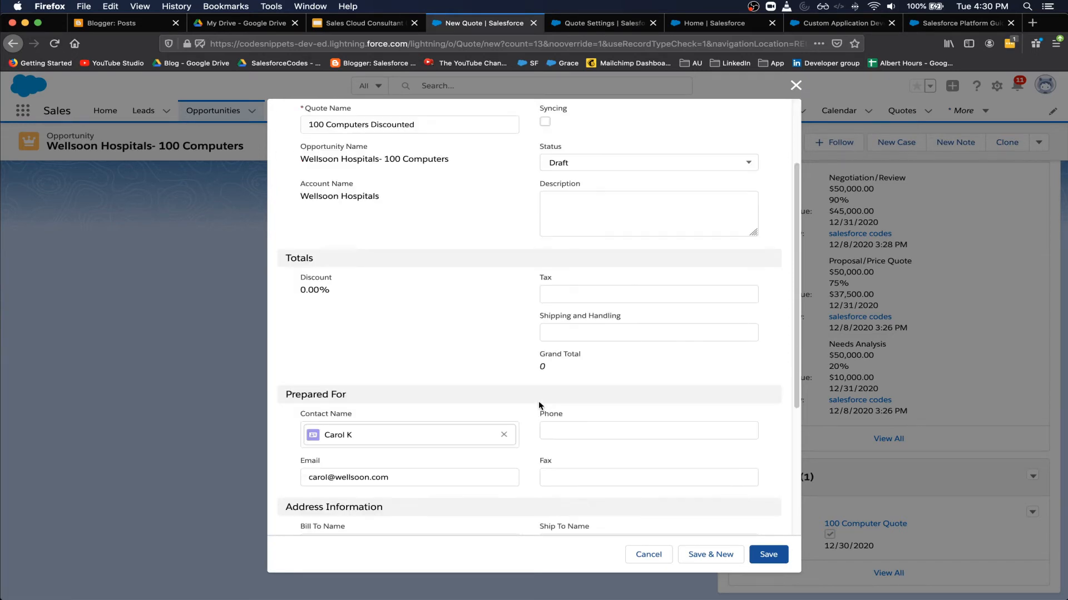
scroll(539, 406, down, 5)
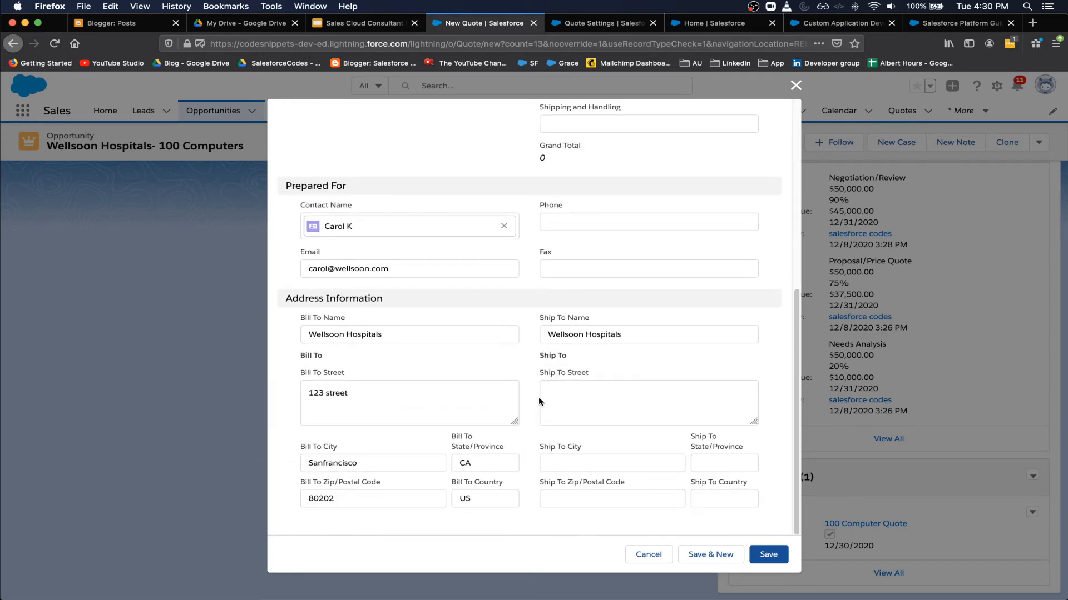
scroll(539, 402, up, 8)
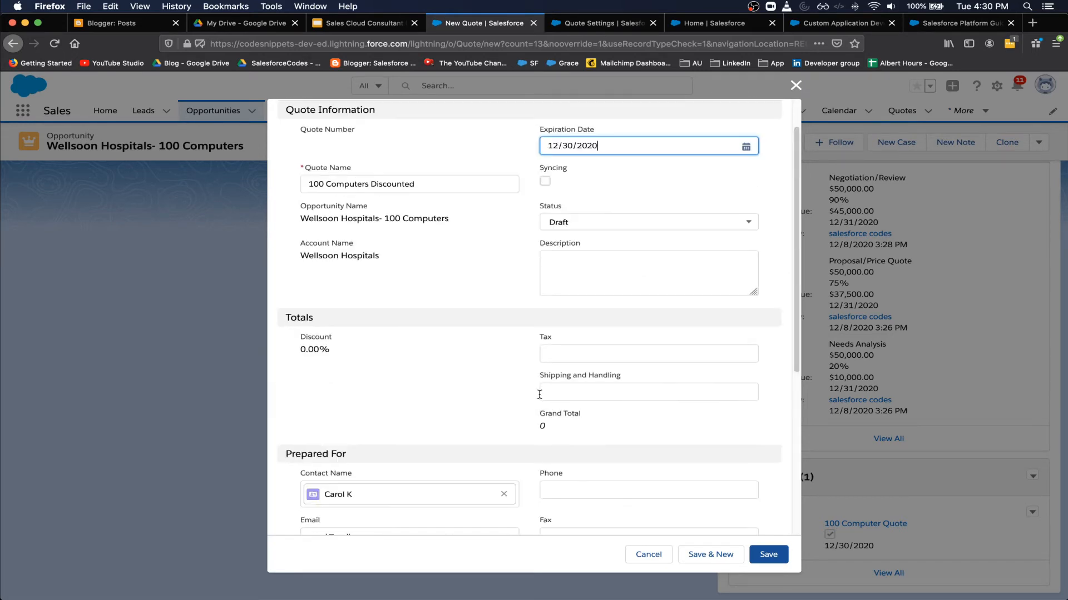
click(757, 553)
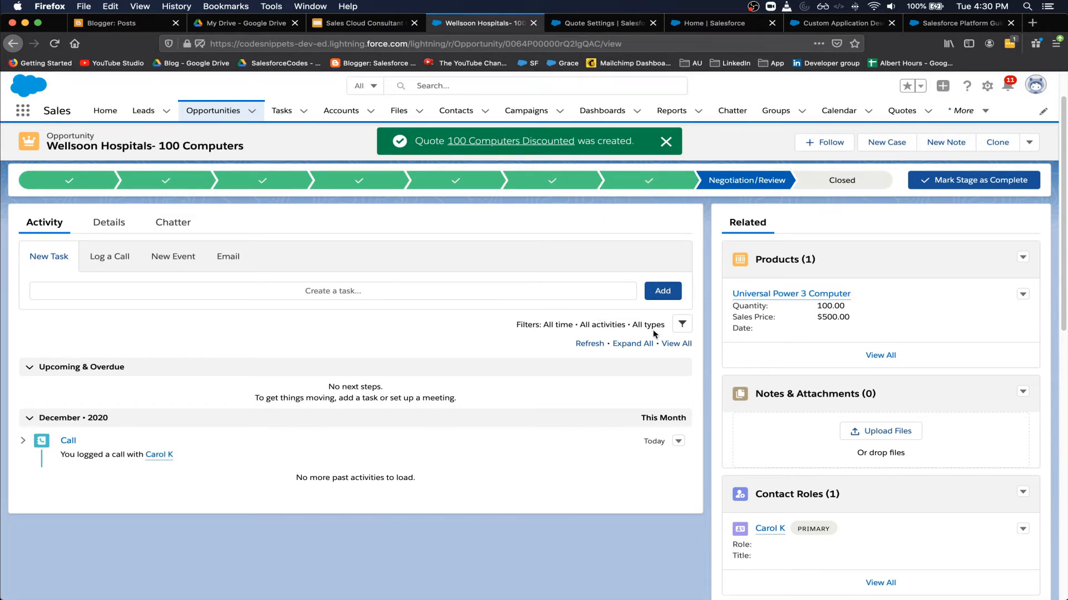
- Search the opportunity's Edit form for a discount field, then close it without saving
scroll(523, 367, up, 2)
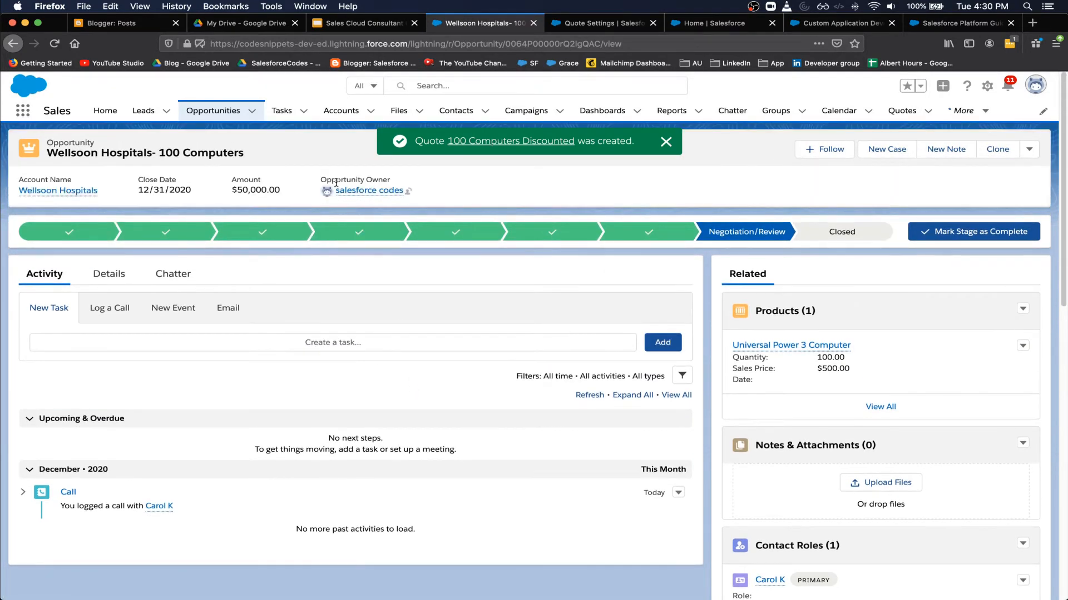
click(1028, 149)
click(983, 216)
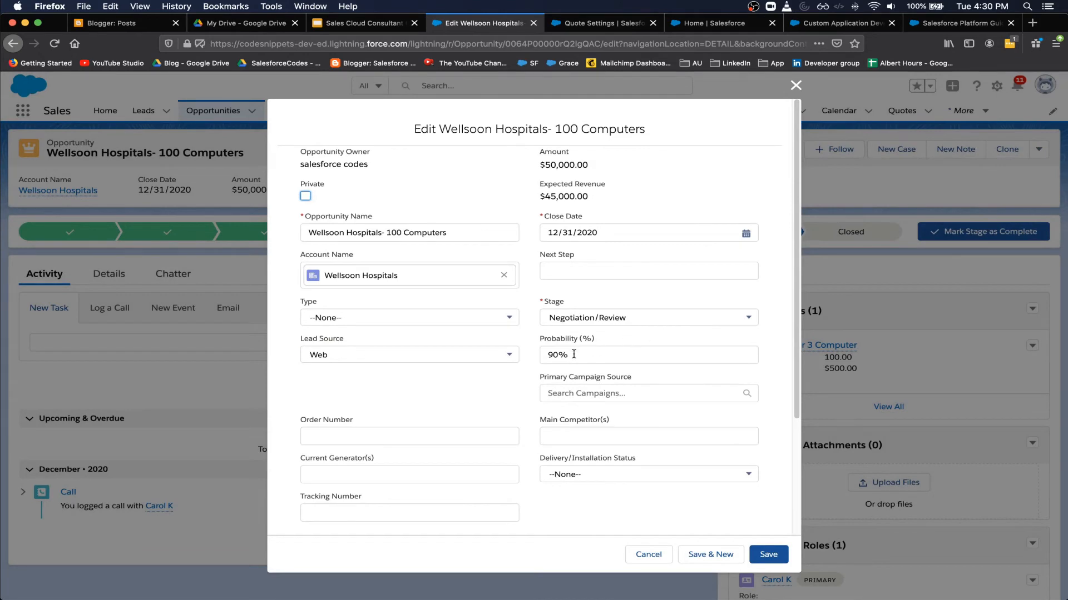
scroll(592, 323, down, 1)
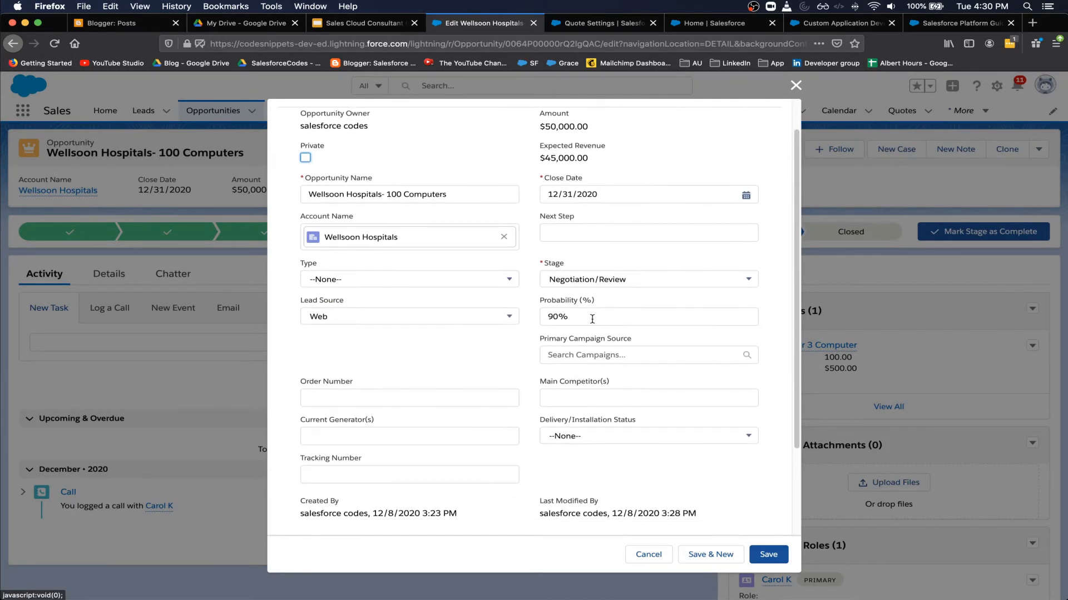
scroll(593, 323, down, 3)
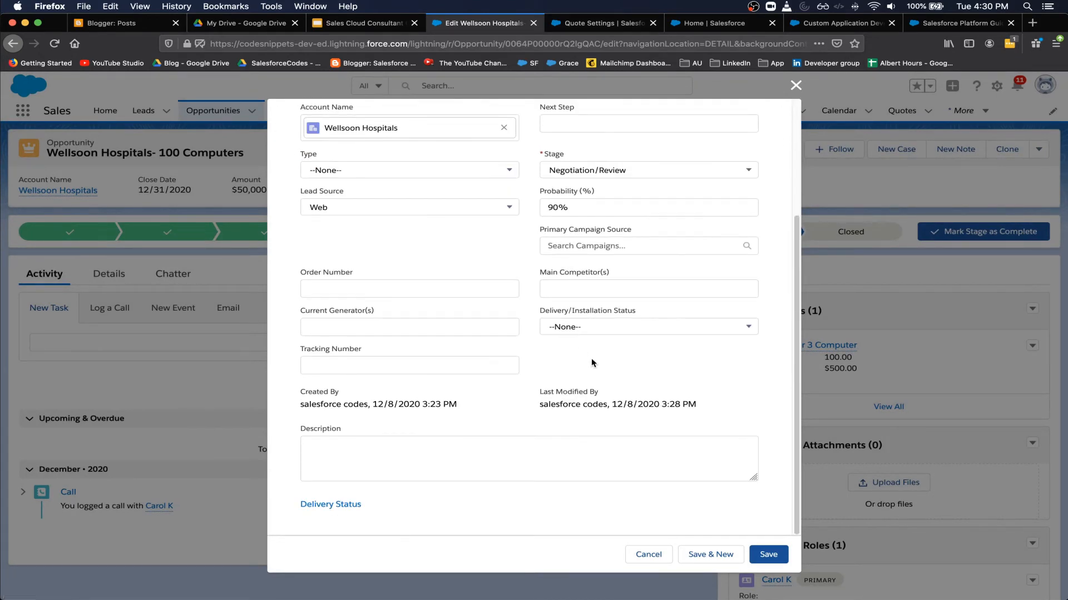
key(super+f)
text(dis)
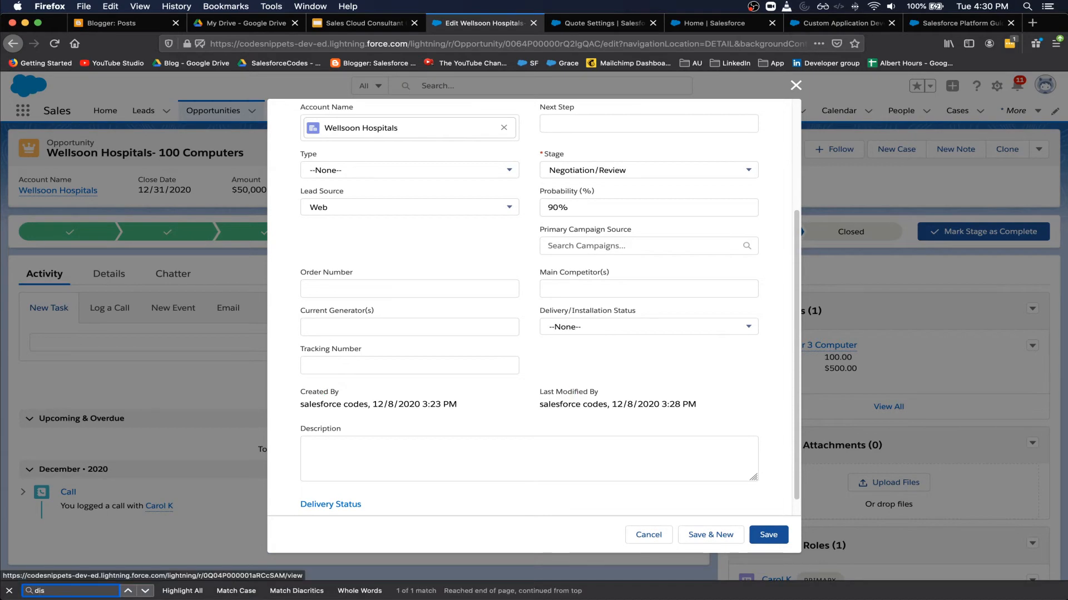
click(796, 85)
- Open the new quote 00000005 from the Quotes (2) card
scroll(825, 309, down, 10)
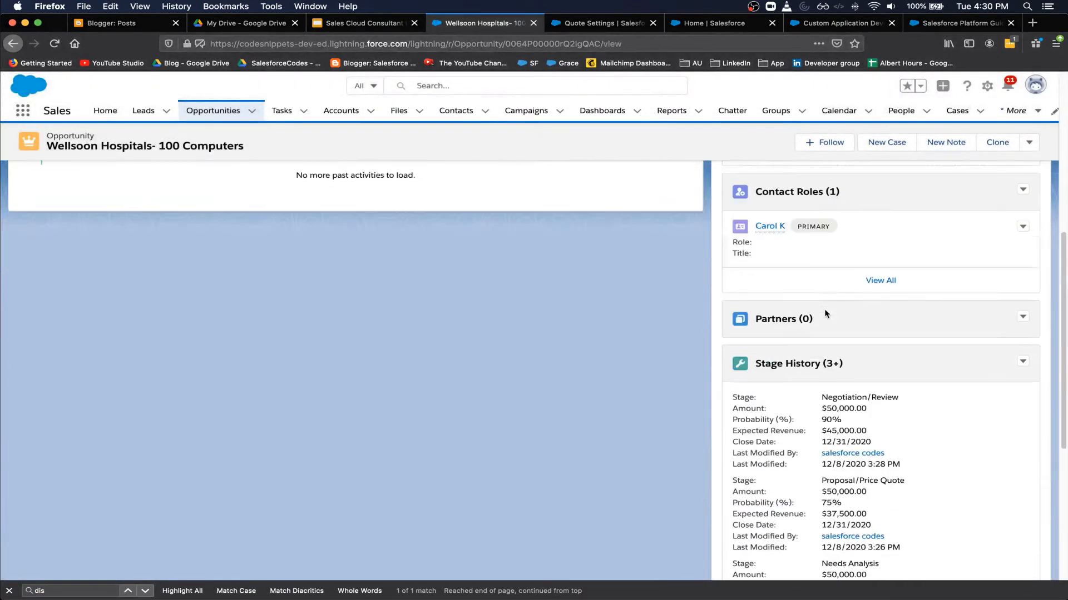
scroll(826, 311, down, 4)
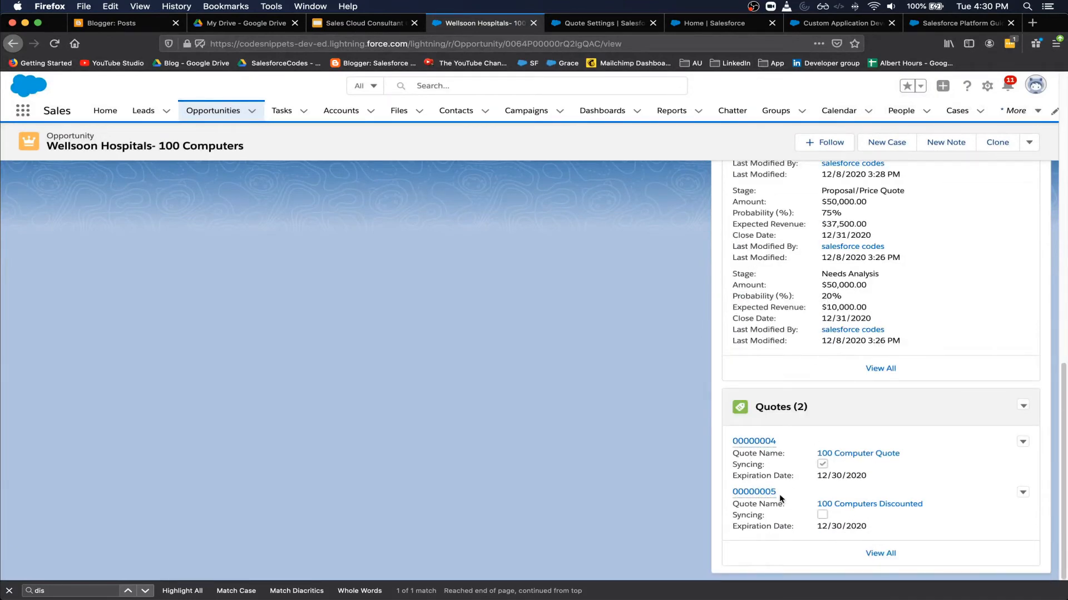
click(762, 492)
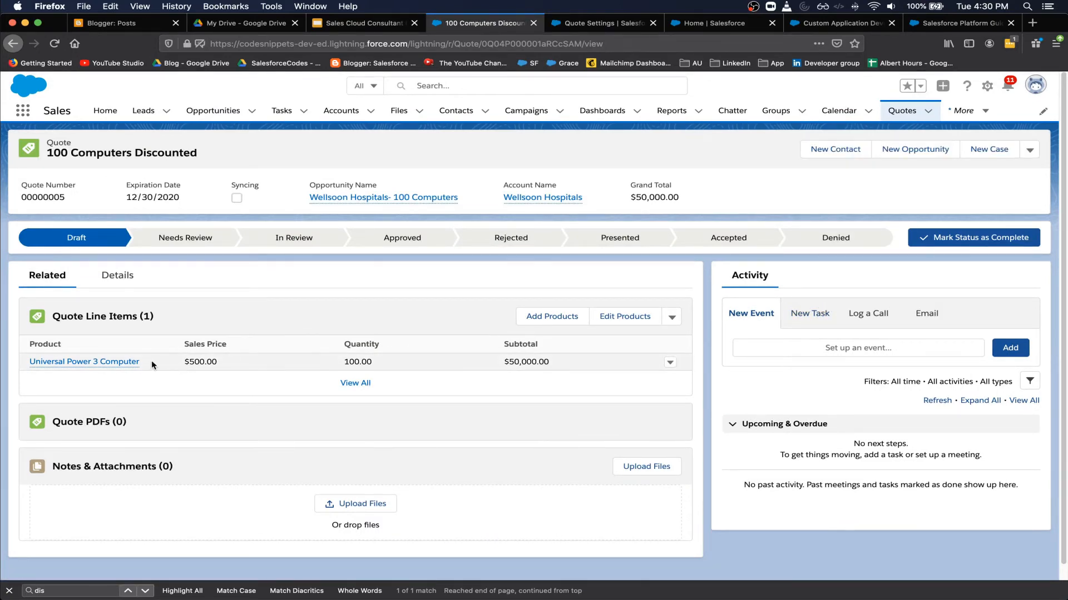
- Give the Universal Power 3 Computer line a 10% discount ($45,000 total) and open its product record
click(110, 362)
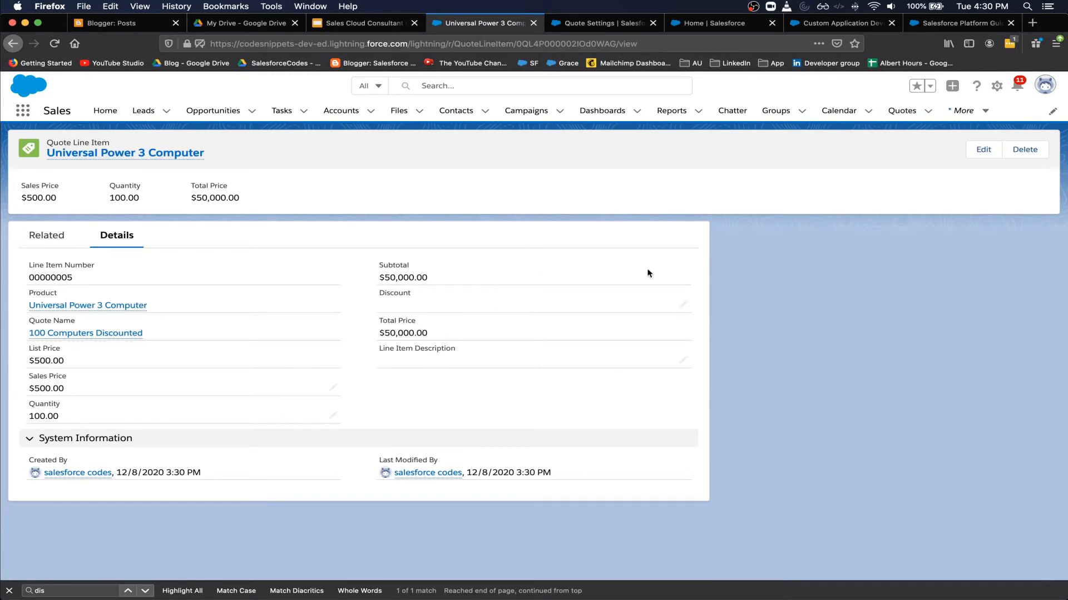
click(983, 149)
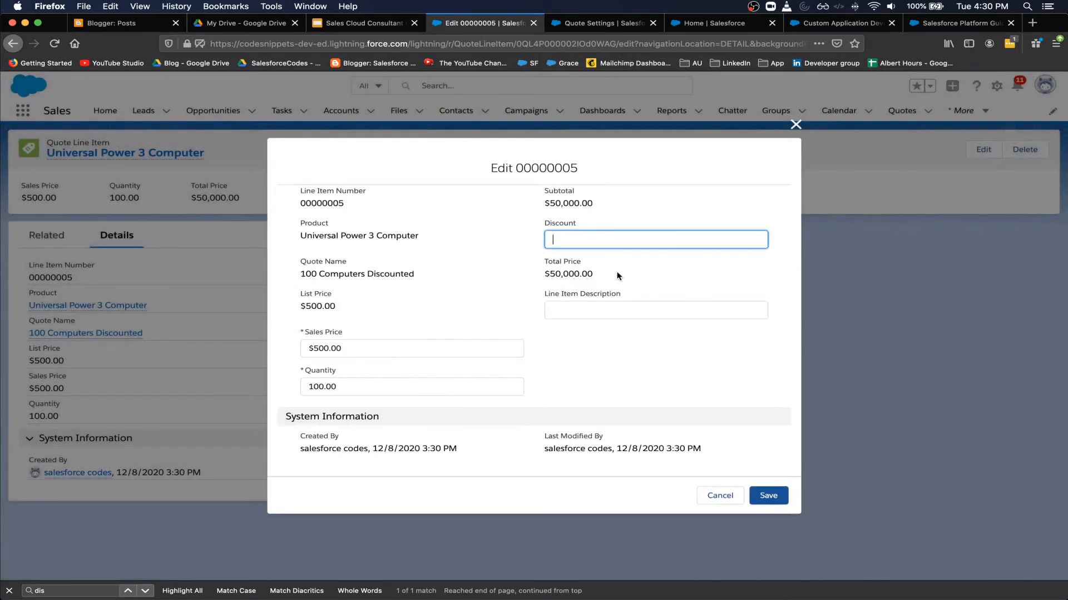
text(10)
click(781, 496)
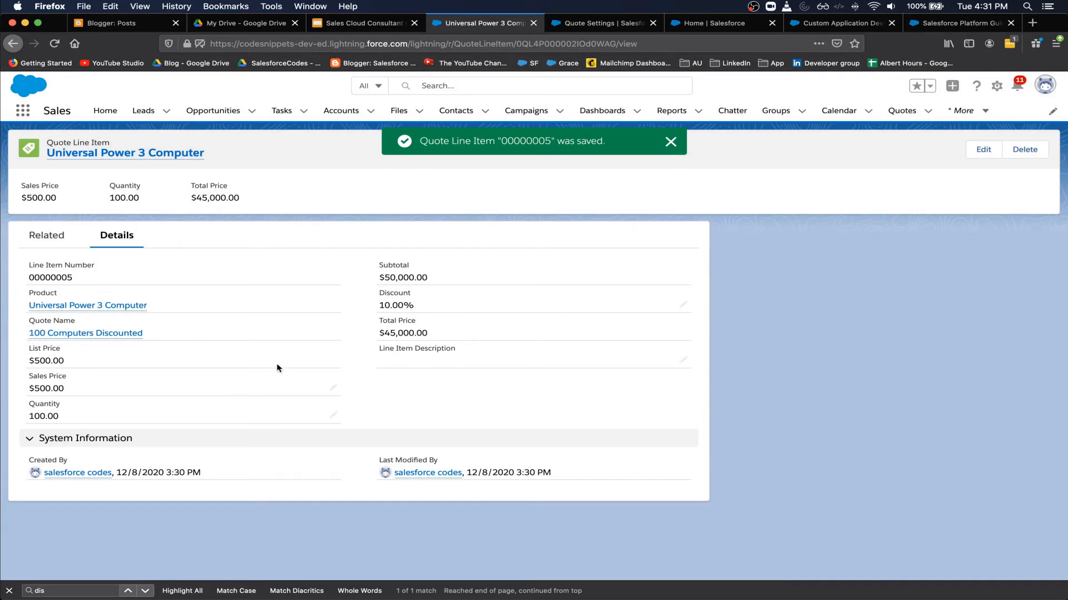
drag(384, 333, 441, 334)
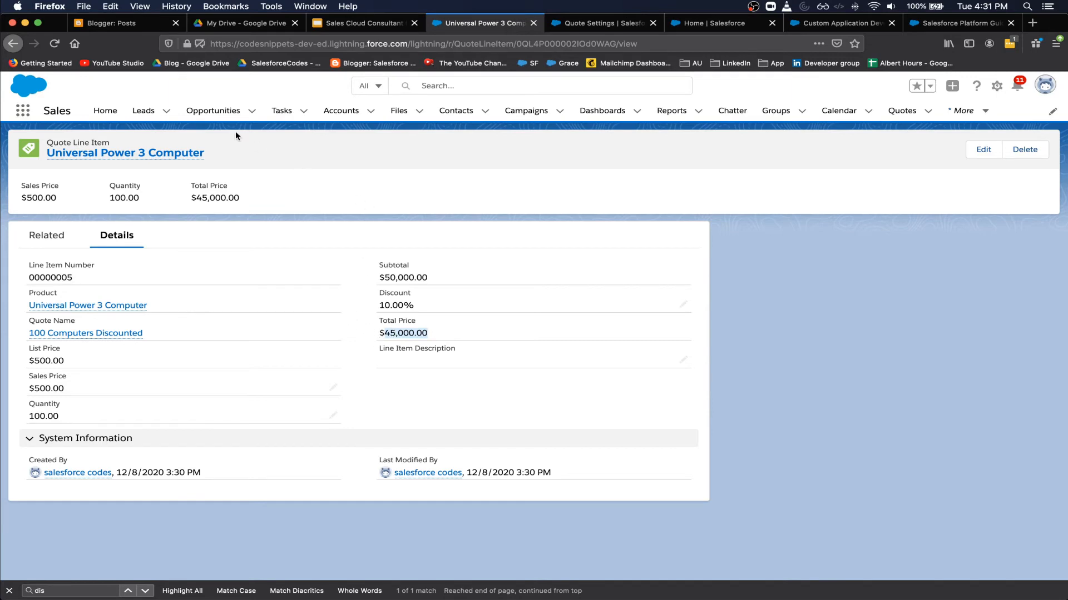
click(172, 155)
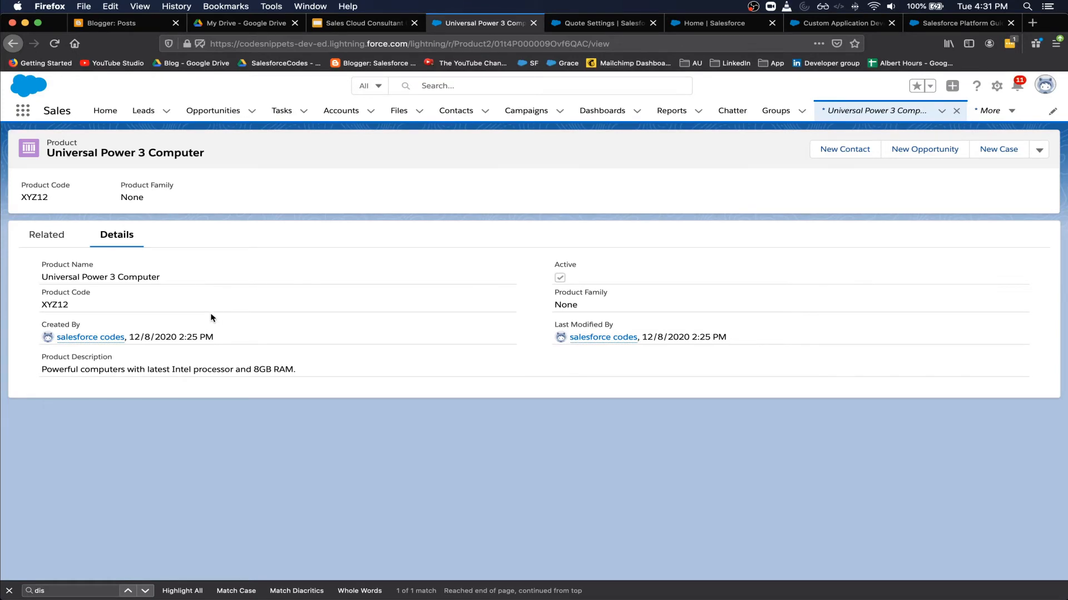
- Return to the 100 Computers Discounted quote and sync it, replacing the opportunity's products
key(super+Left)
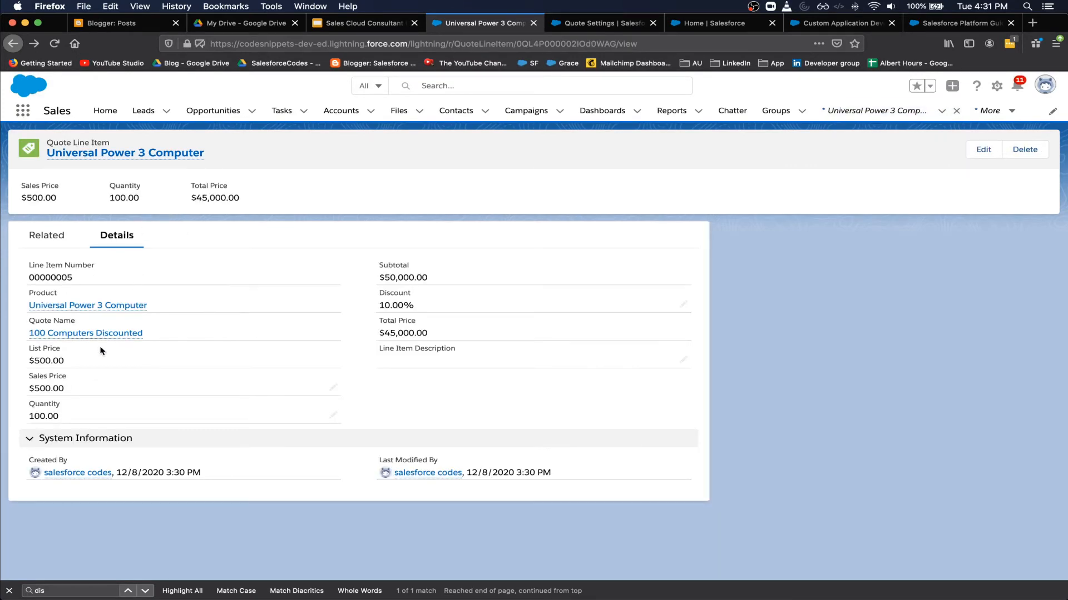
click(63, 333)
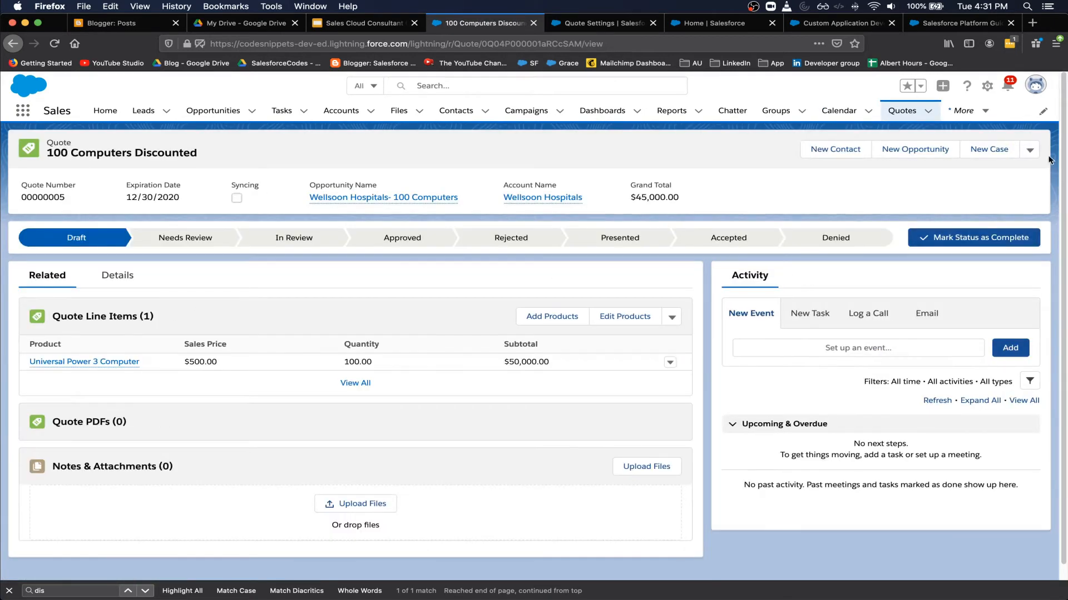
click(1031, 150)
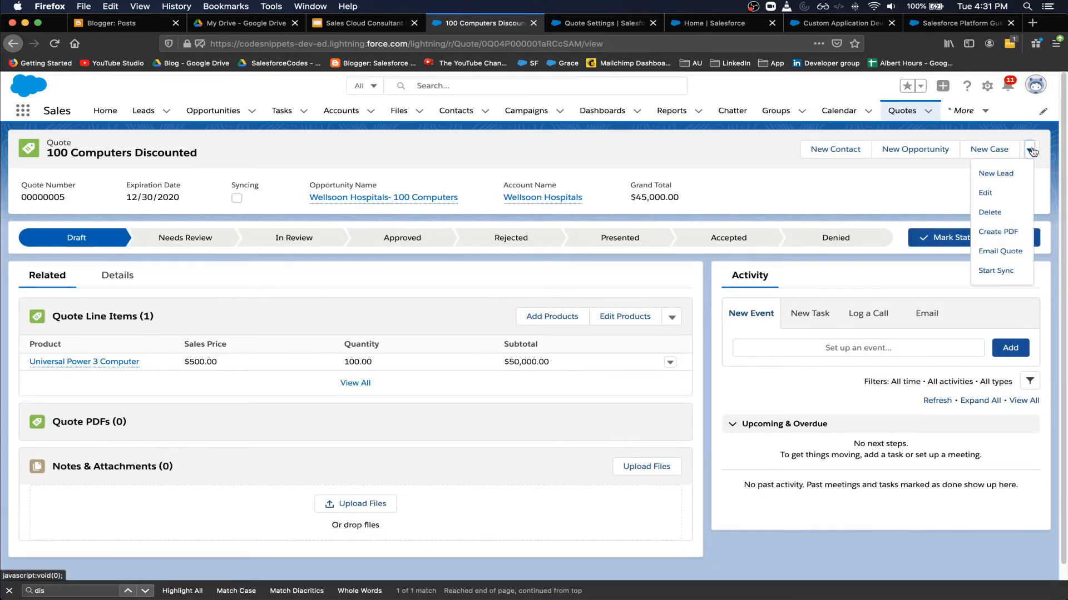
click(1004, 273)
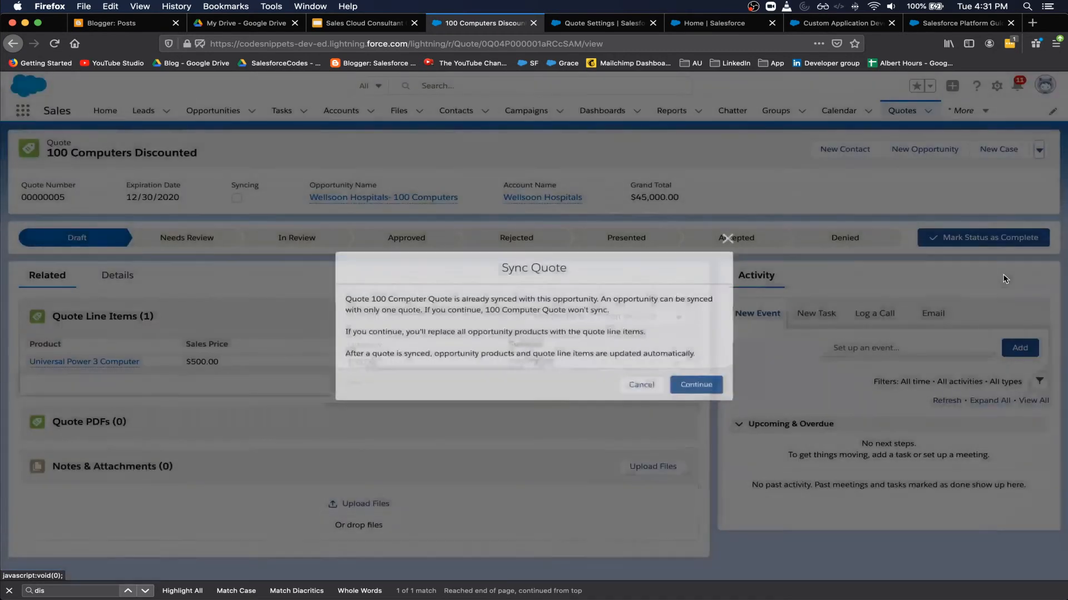
click(700, 386)
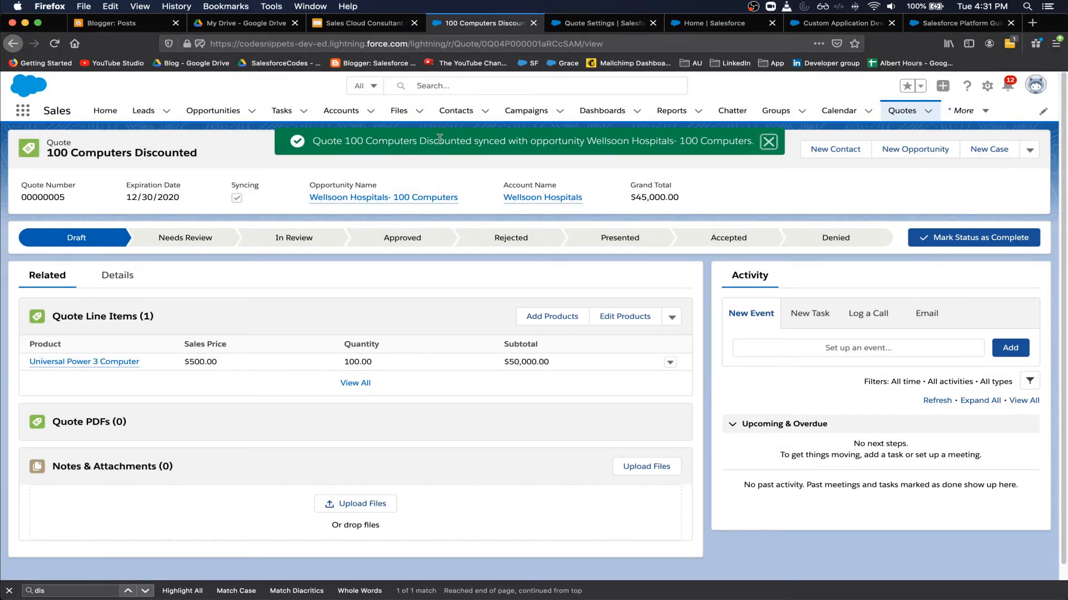
- Confirm the opportunity amount is now $45,000, then show message 7 in the process diagram
click(393, 200)
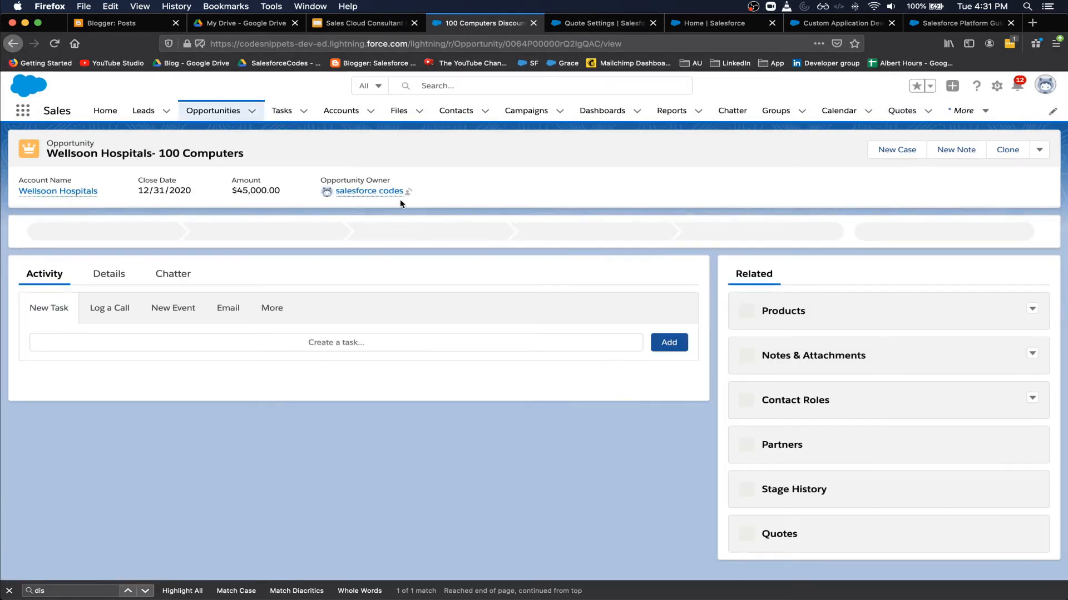
drag(237, 191, 276, 190)
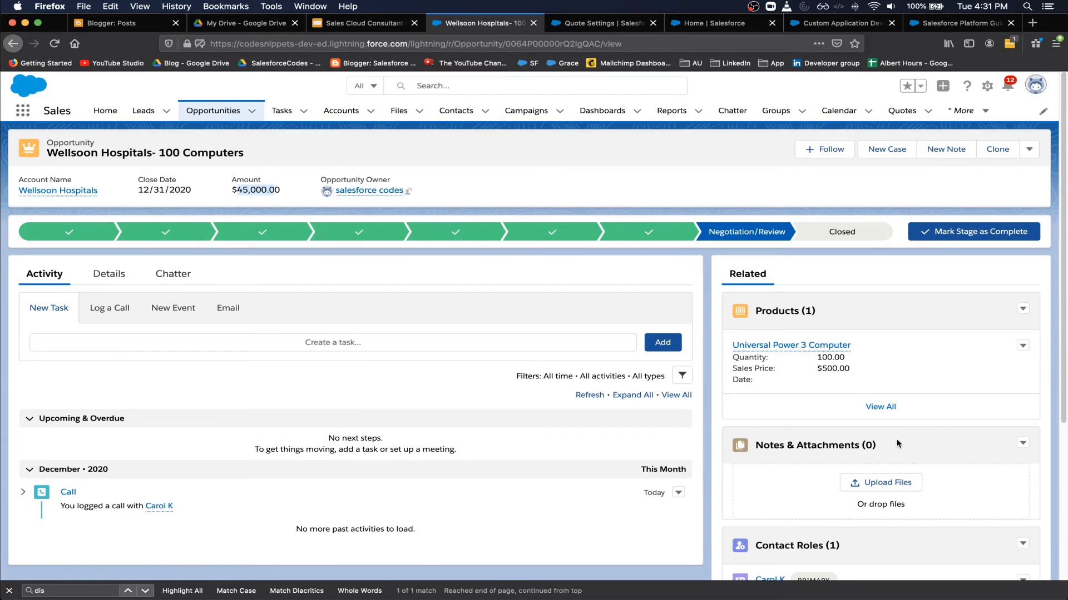
scroll(897, 433, down, 1)
scroll(418, 273, up, 1)
scroll(530, 262, down, 5)
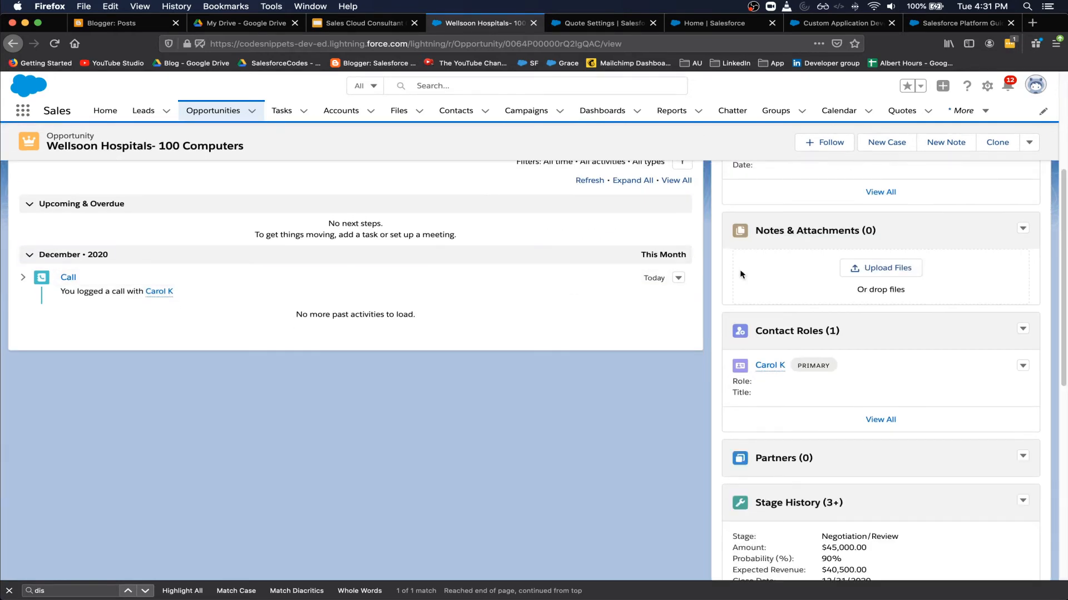
scroll(738, 272, up, 5)
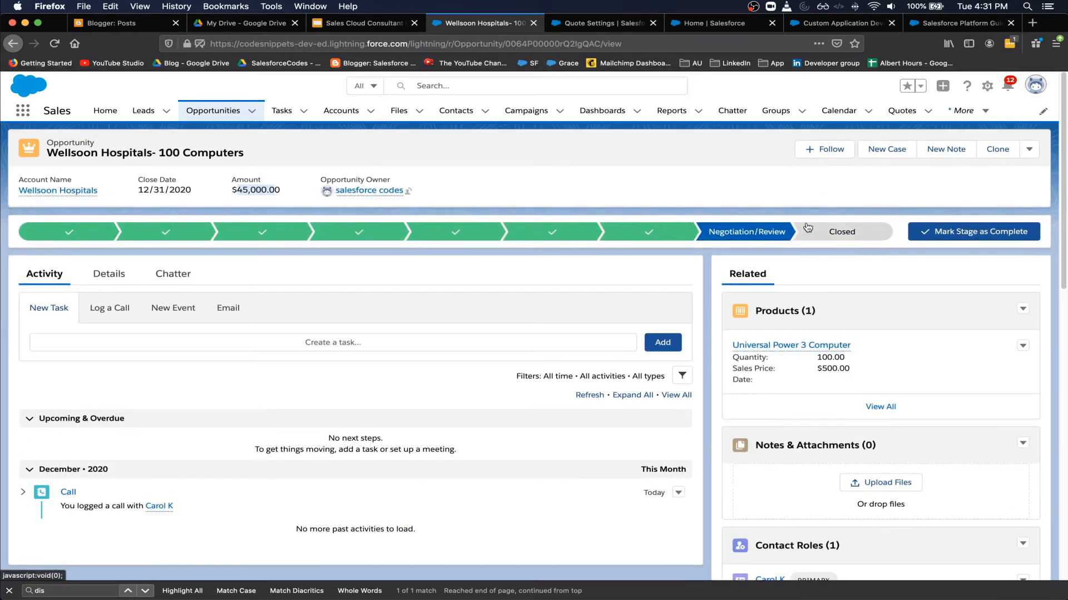
key(super+grave)
click(436, 478)
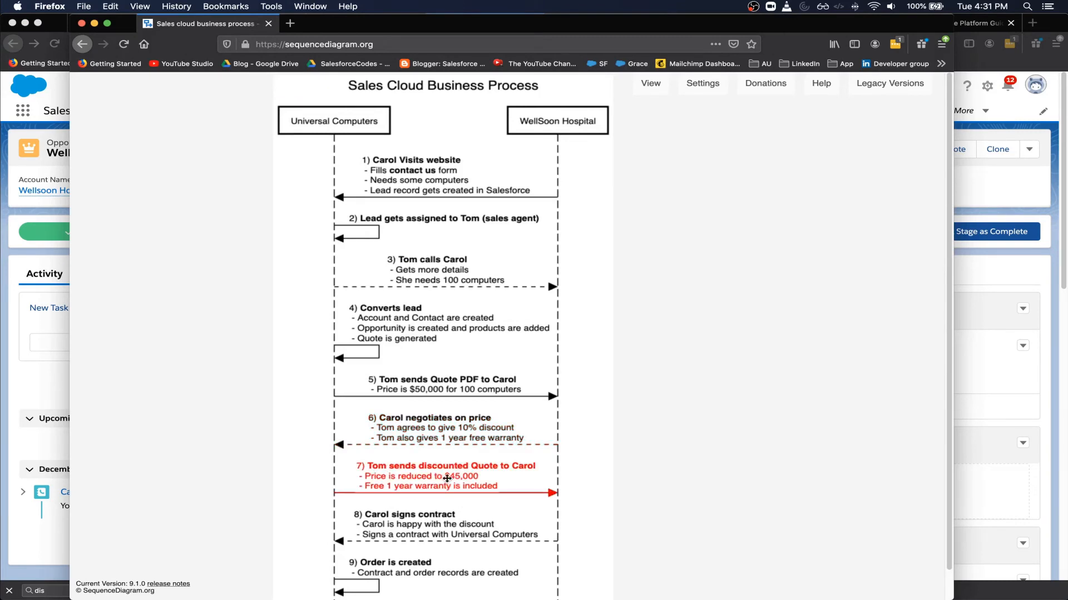
- Scroll through the discounted-quote and contract messages, then return to the Salesforce opportunity
scroll(672, 454, down, 1)
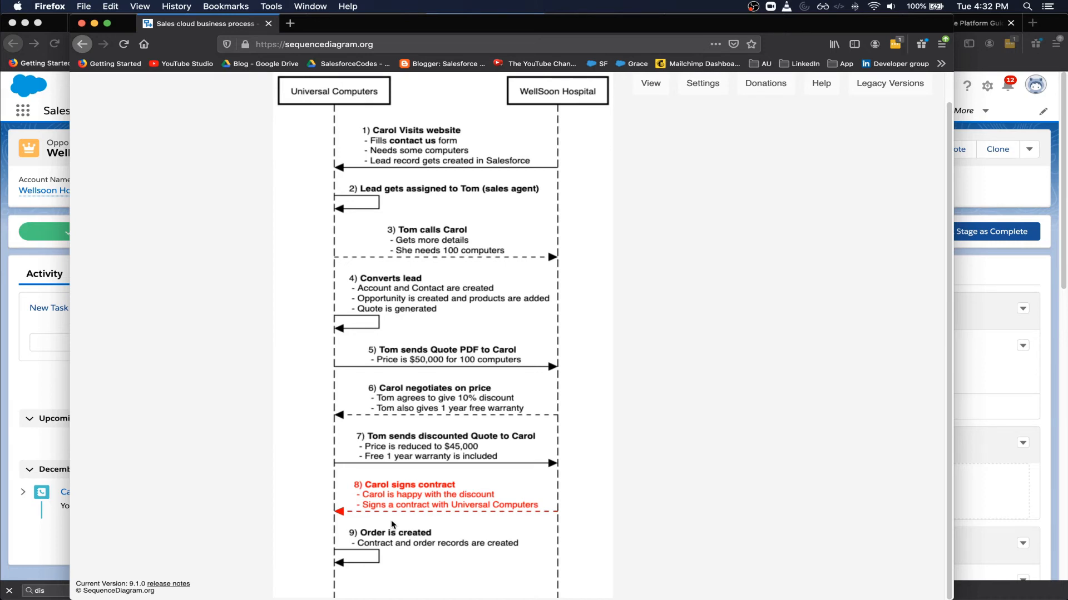
click(978, 181)
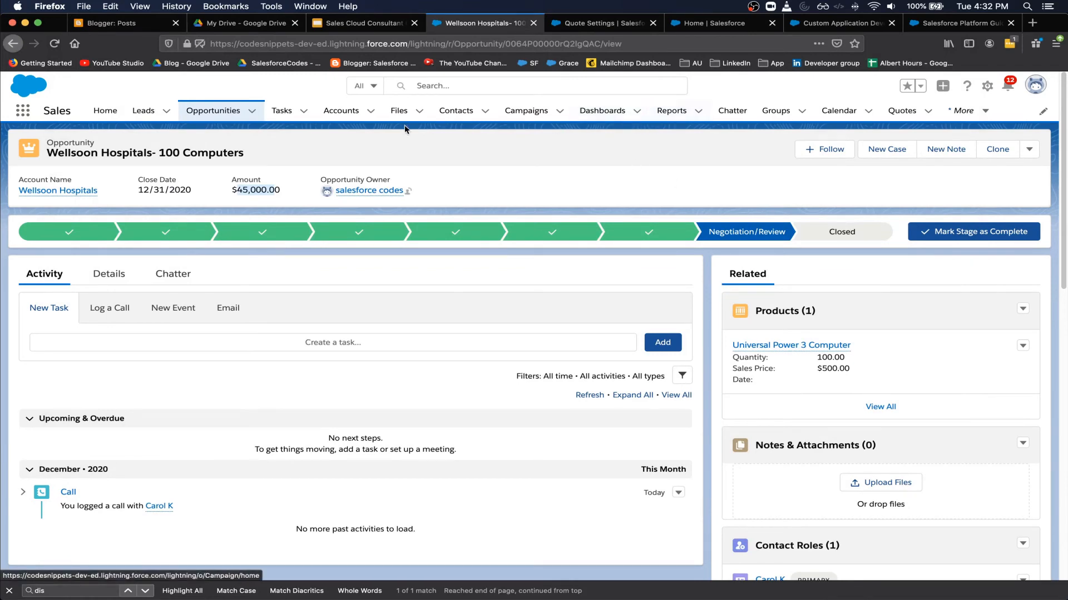
- Set the opportunity's stage to Closed Won through the Closed path step and save
click(844, 238)
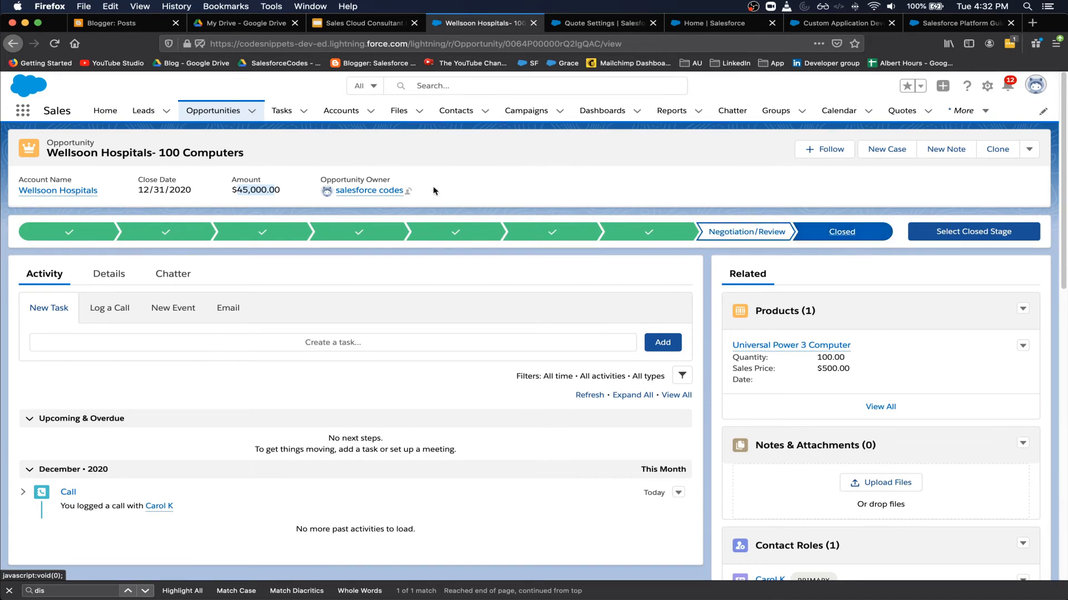
click(949, 231)
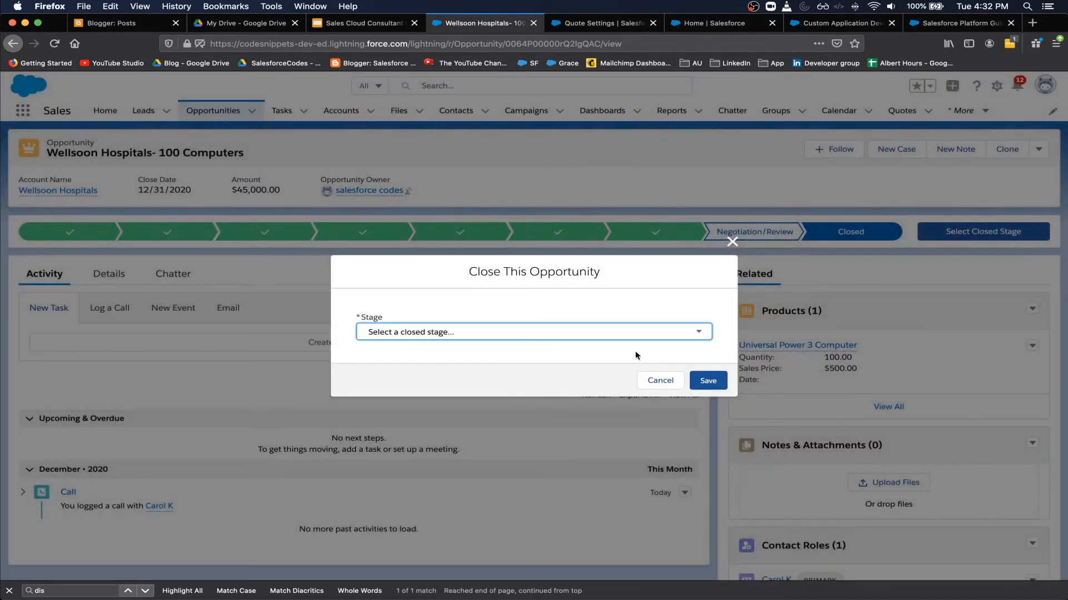
click(506, 332)
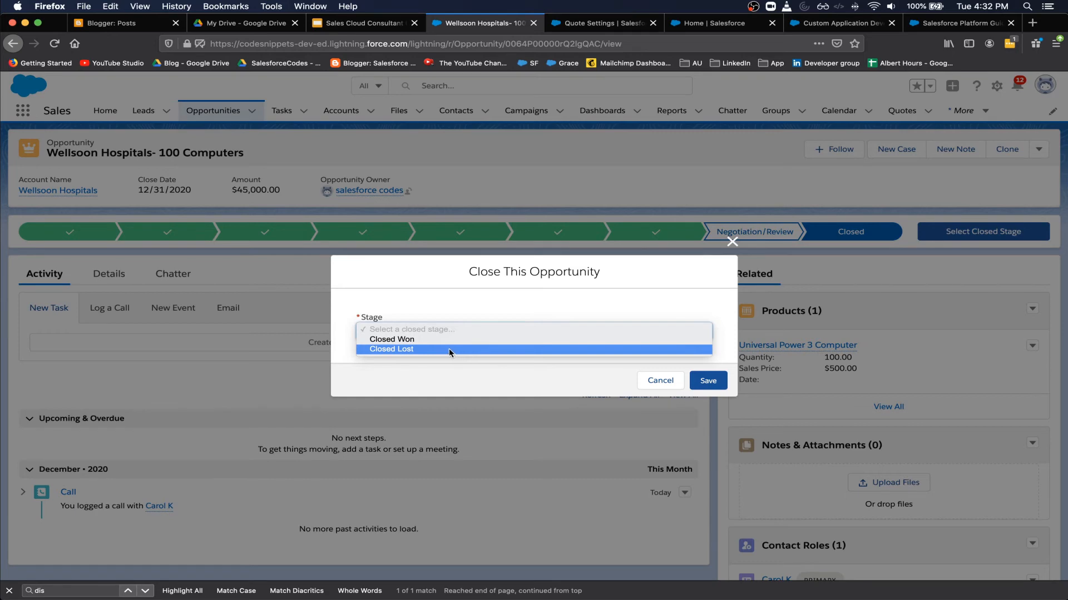
click(432, 339)
click(709, 380)
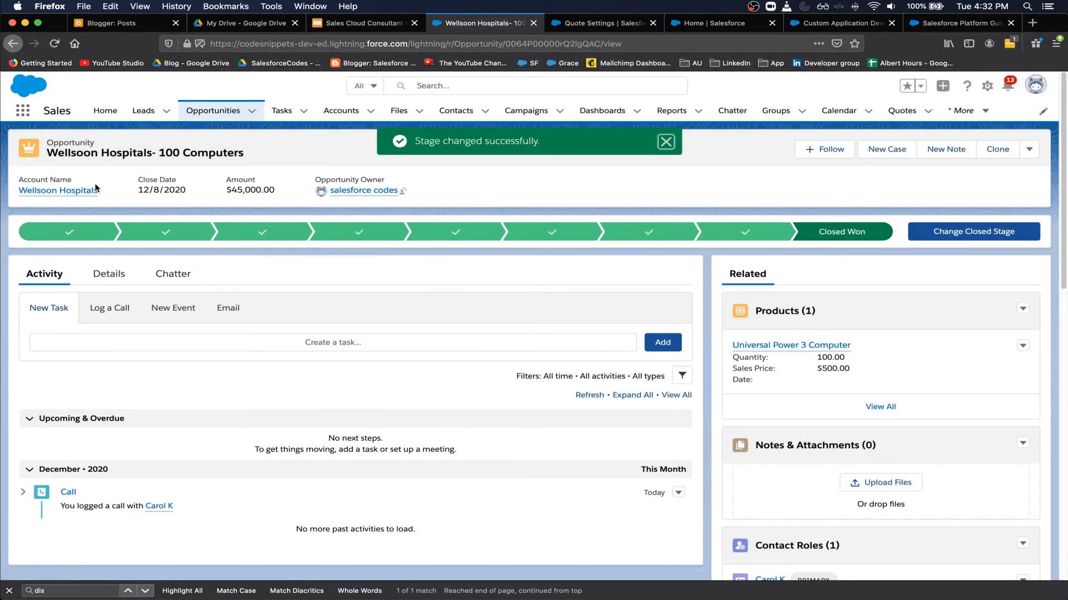
drag(157, 152, 240, 154)
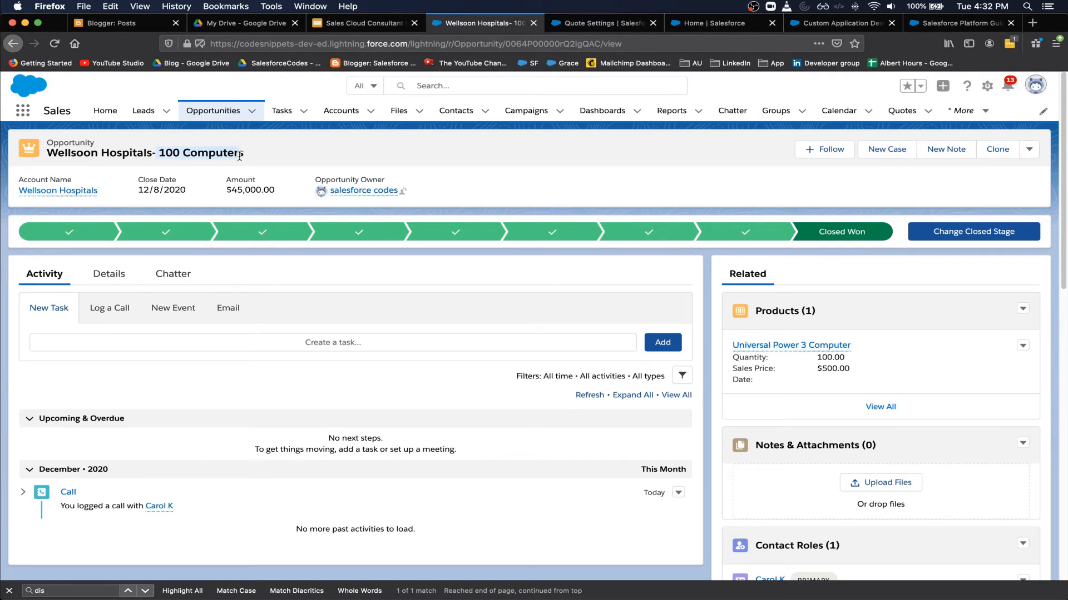
- Start a new contract in Draft status, starting 12/30/2020 with a 12-month term
click(23, 111)
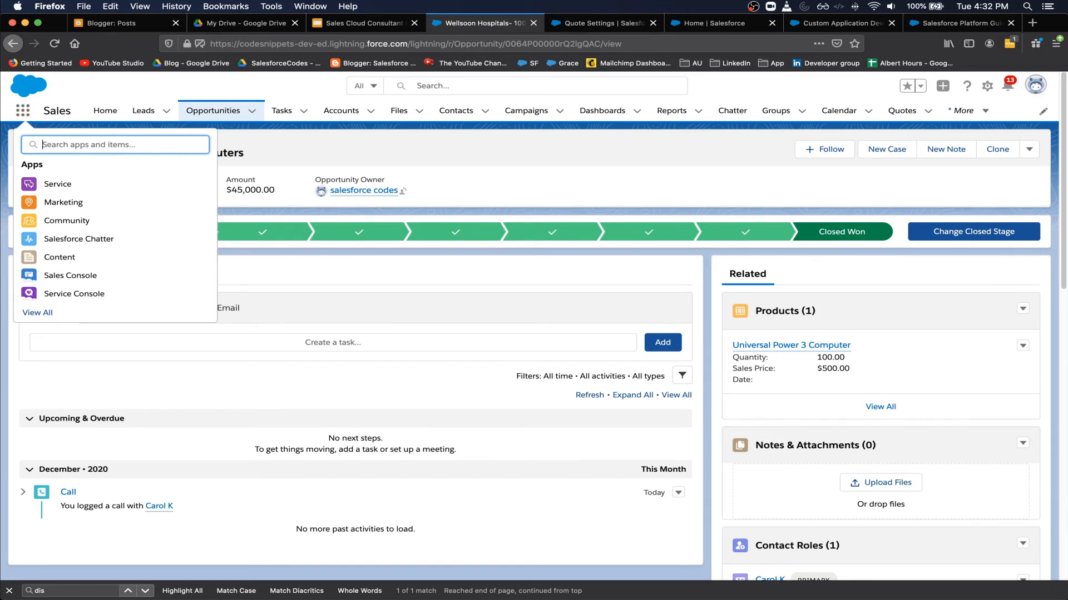
text(contra)
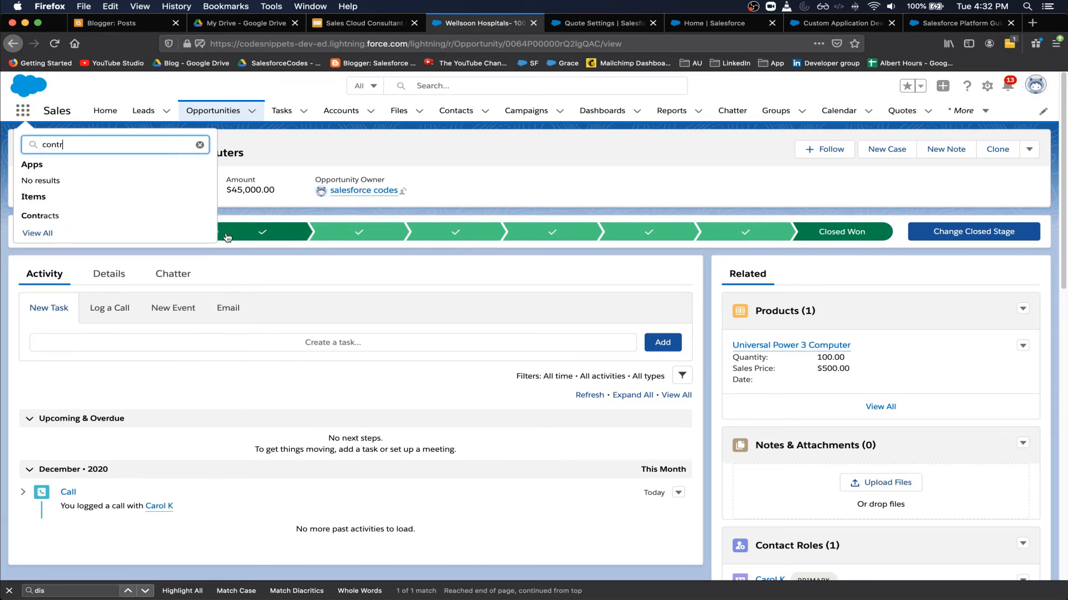
click(60, 212)
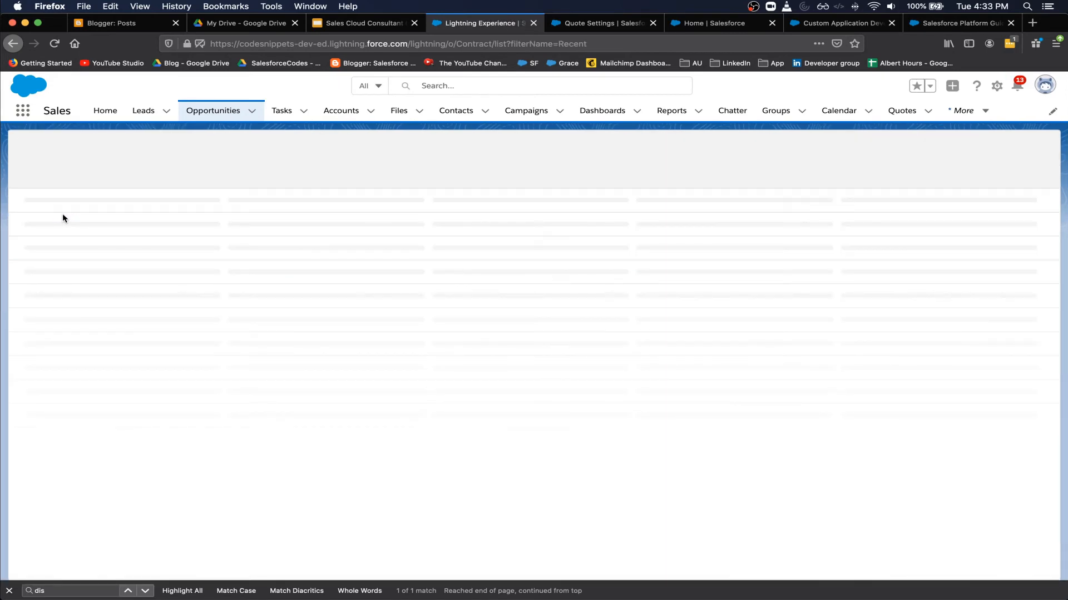
click(1029, 149)
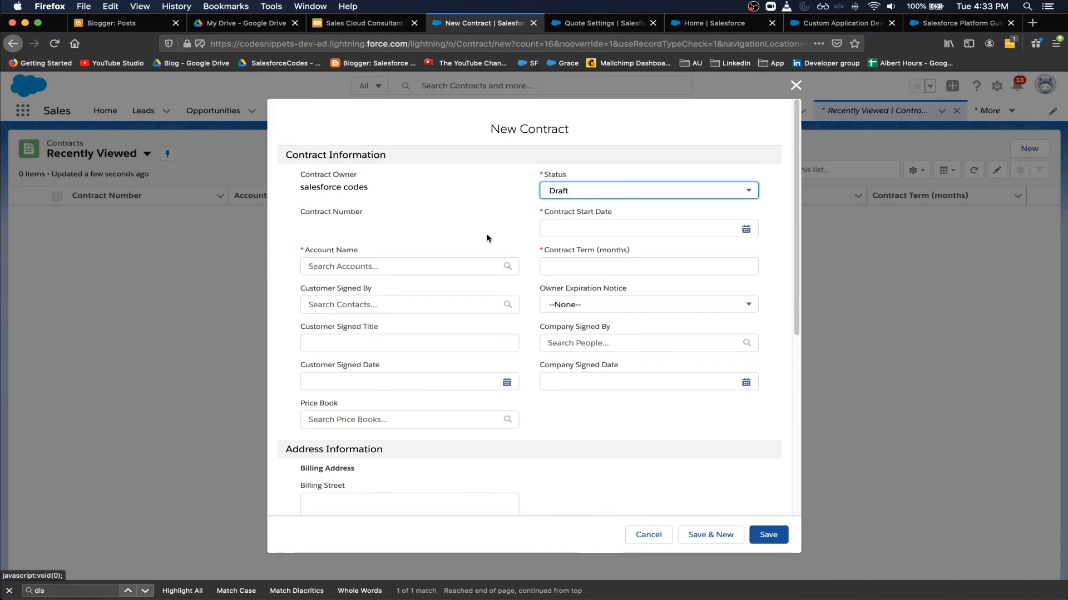
click(611, 196)
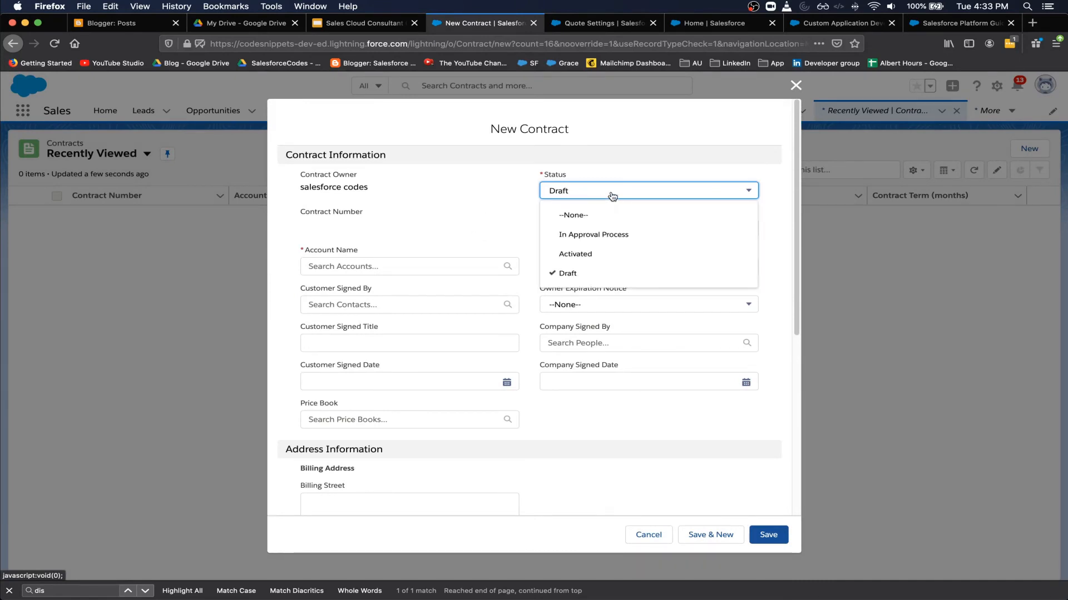
click(460, 196)
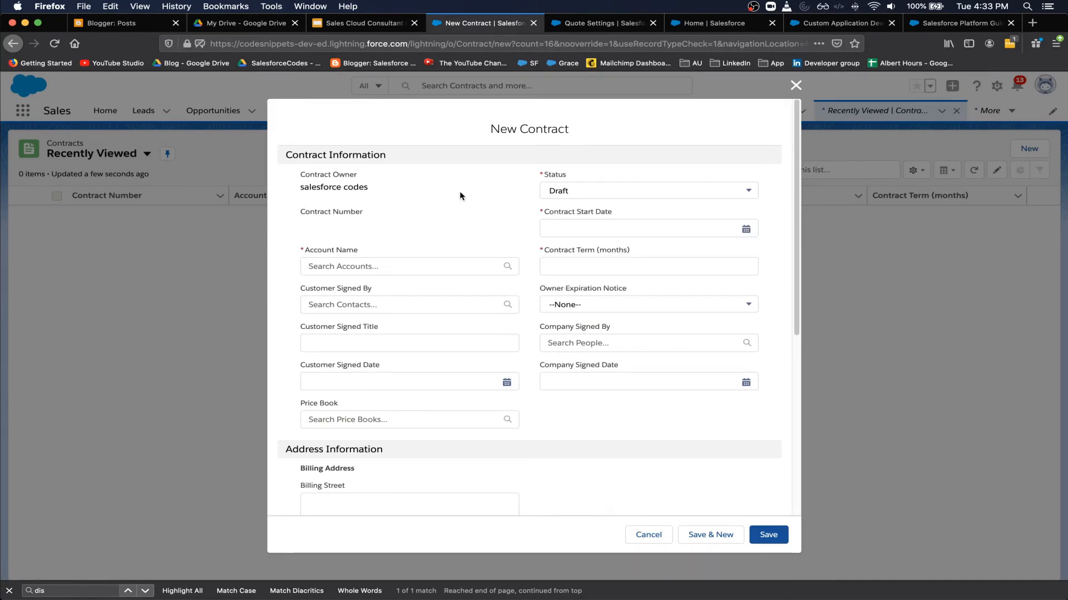
click(559, 228)
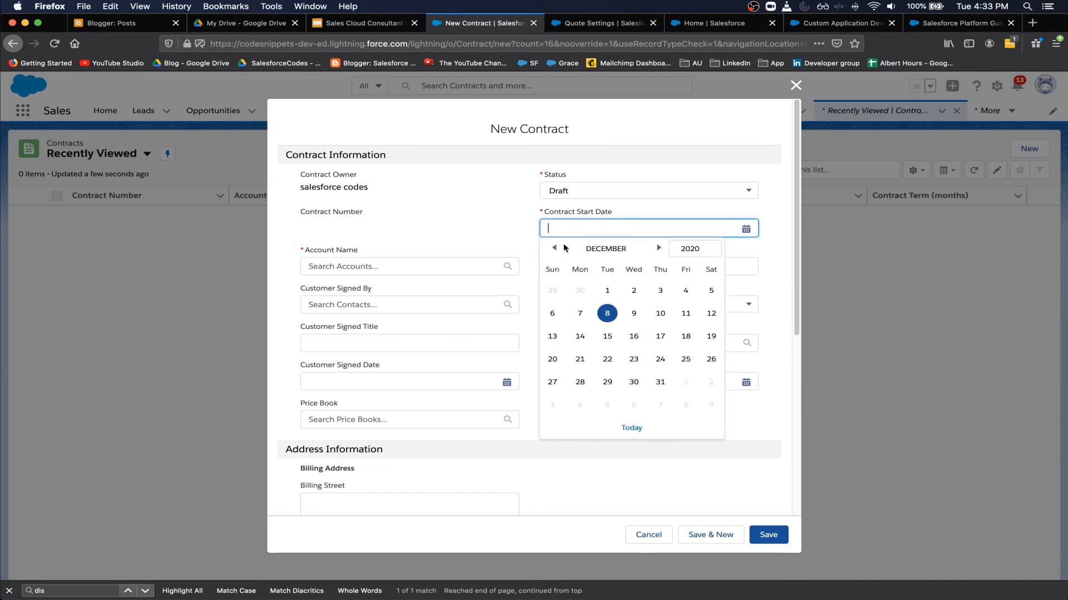
click(633, 382)
click(593, 270)
text(12)
- Set account Wellsoon Hospitals, the hospital's contact as signer, and signed dates 12/30 and 12/29/2020
click(389, 269)
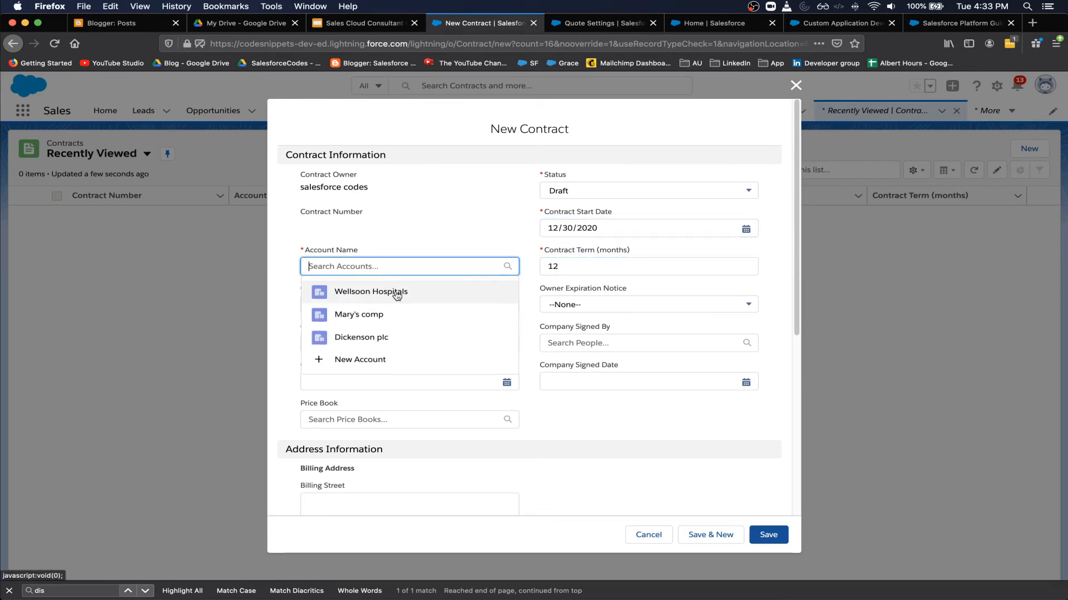
click(394, 292)
click(388, 306)
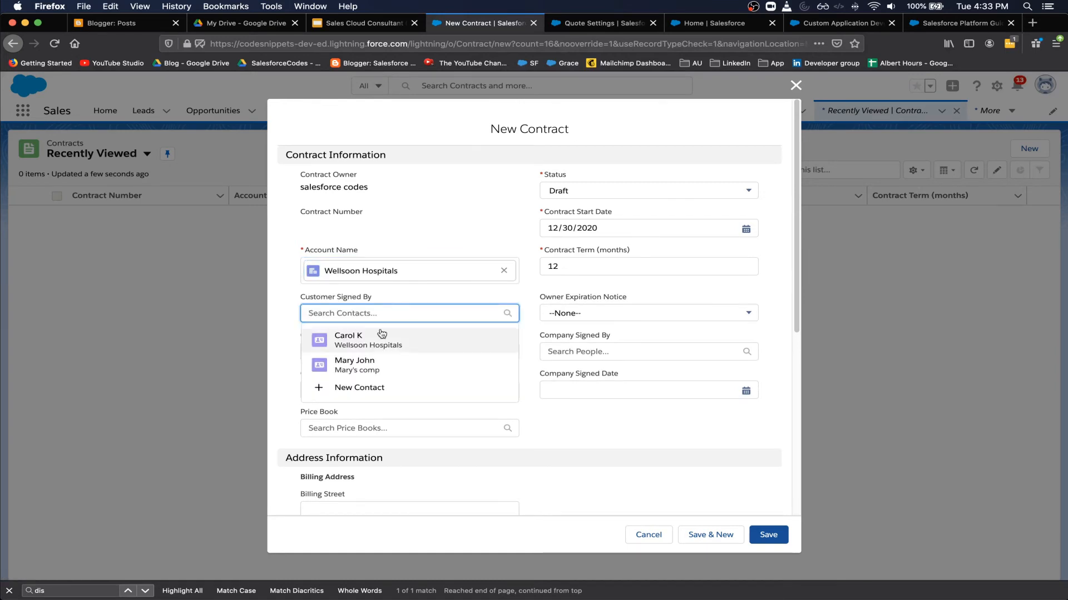
click(343, 343)
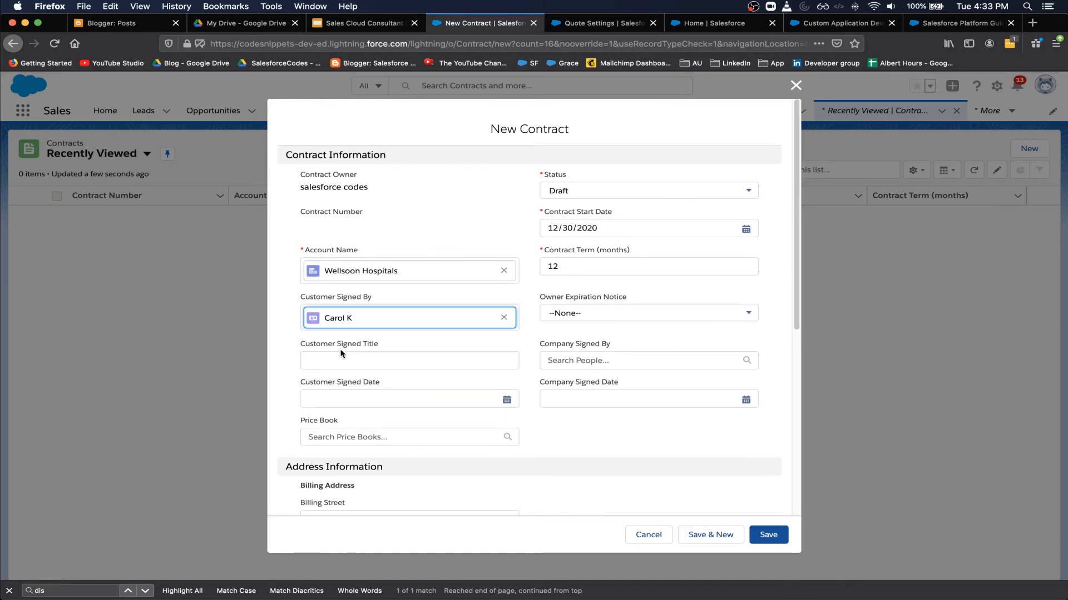
click(581, 312)
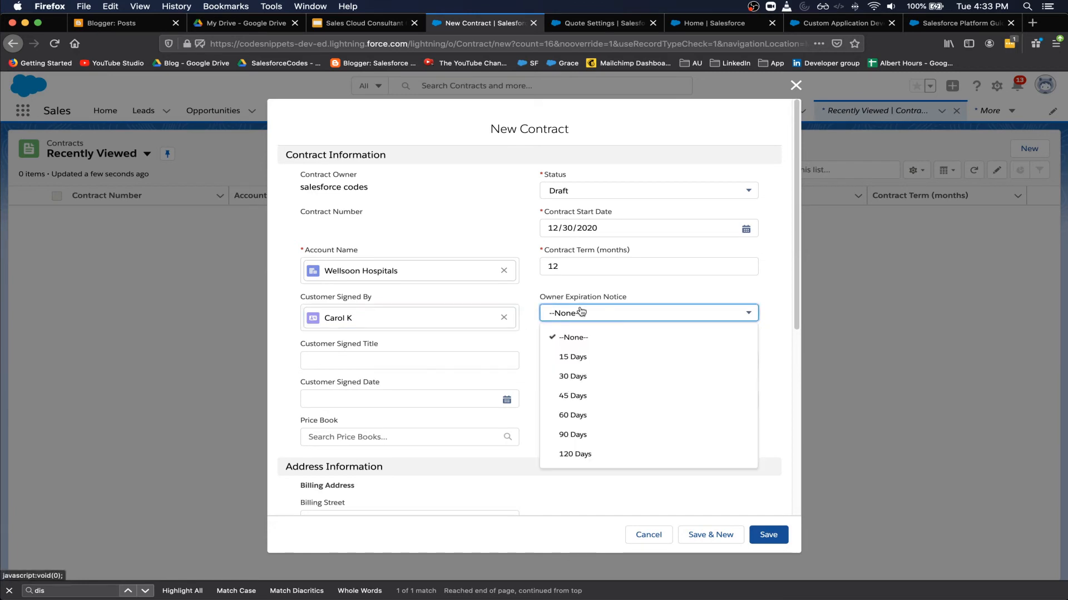
click(637, 300)
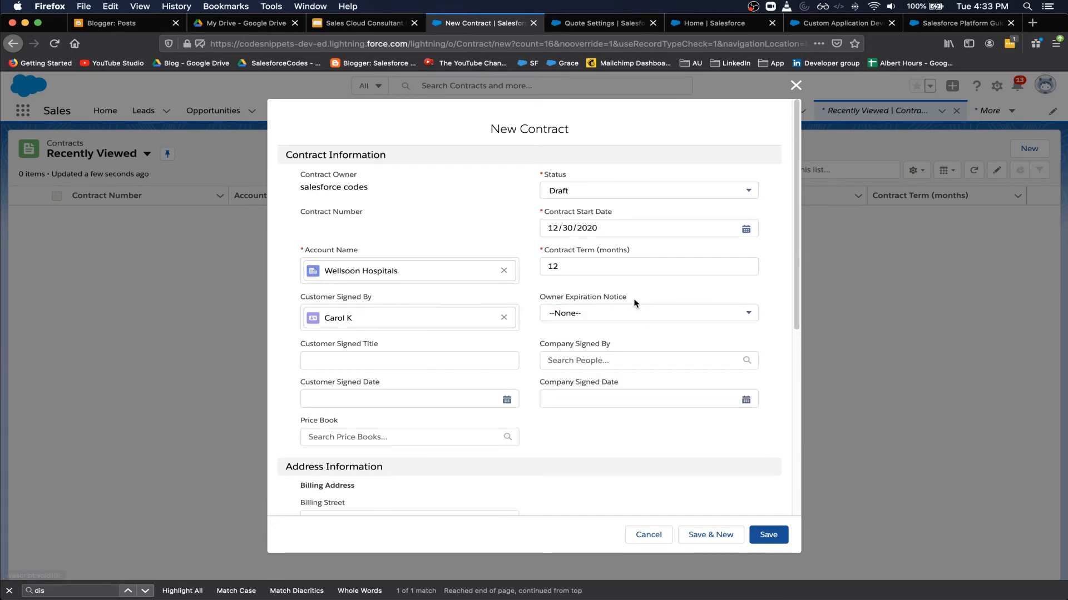
click(614, 361)
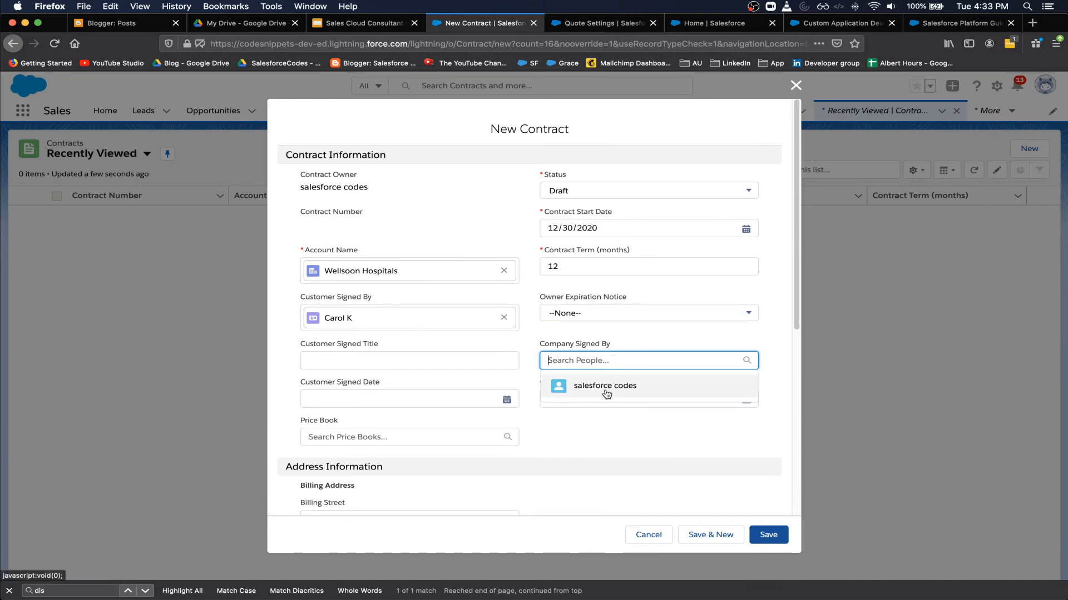
click(615, 342)
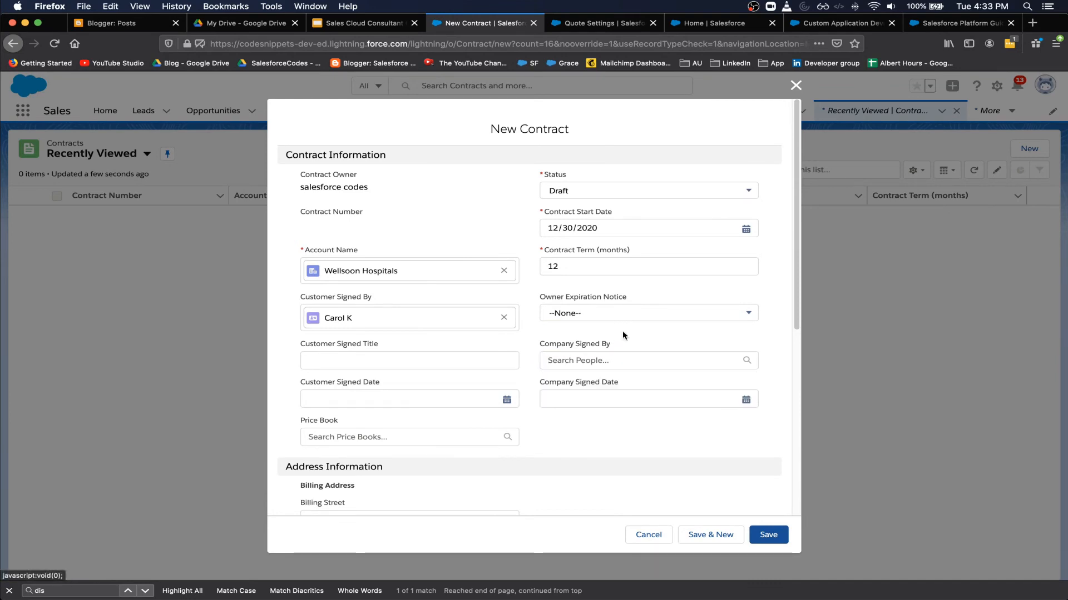
click(599, 399)
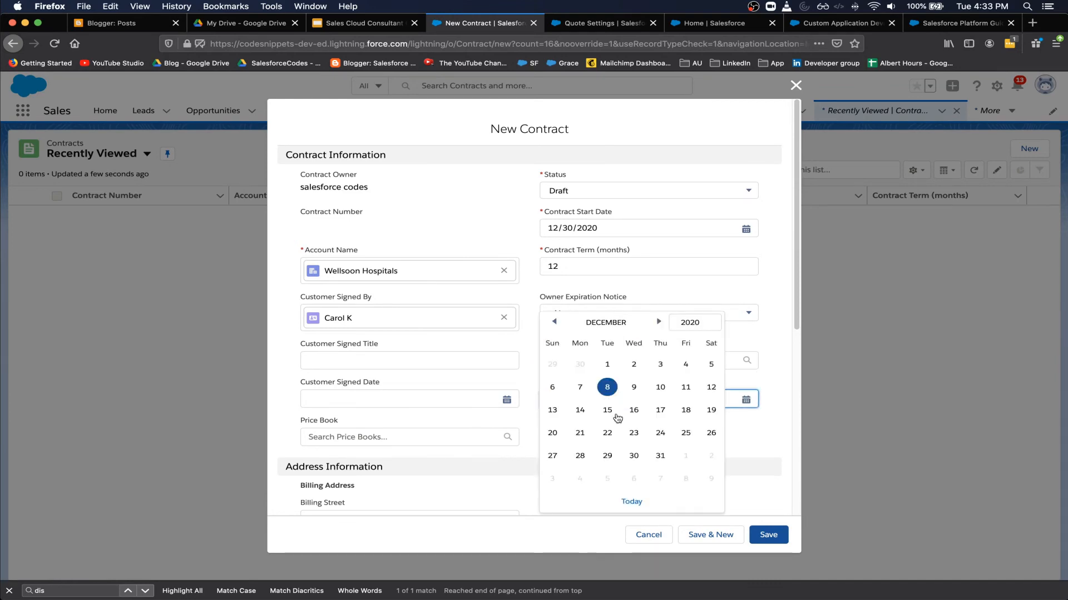
click(634, 456)
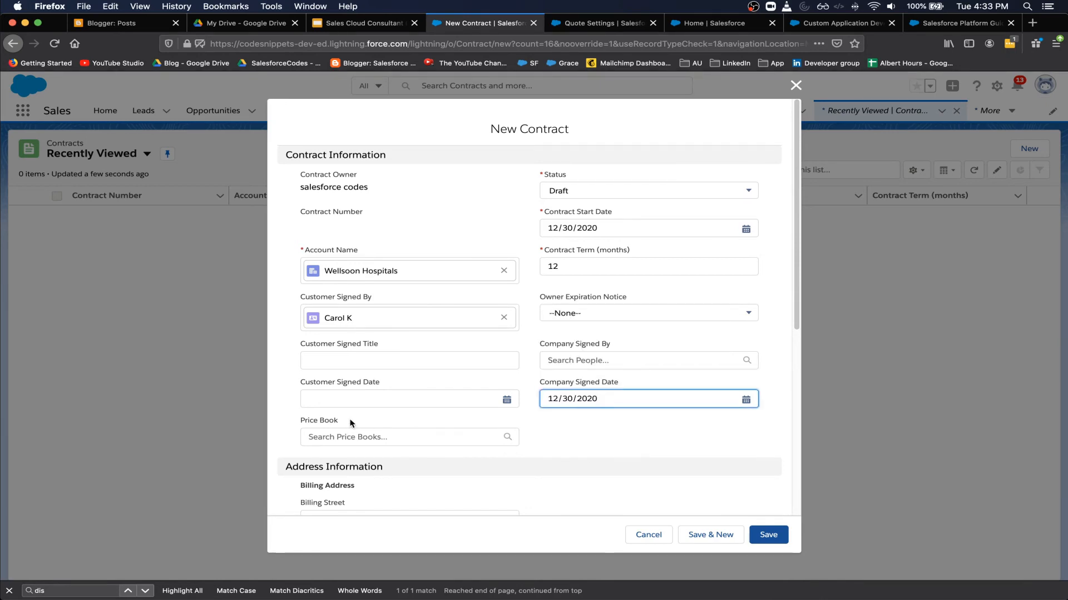
click(367, 397)
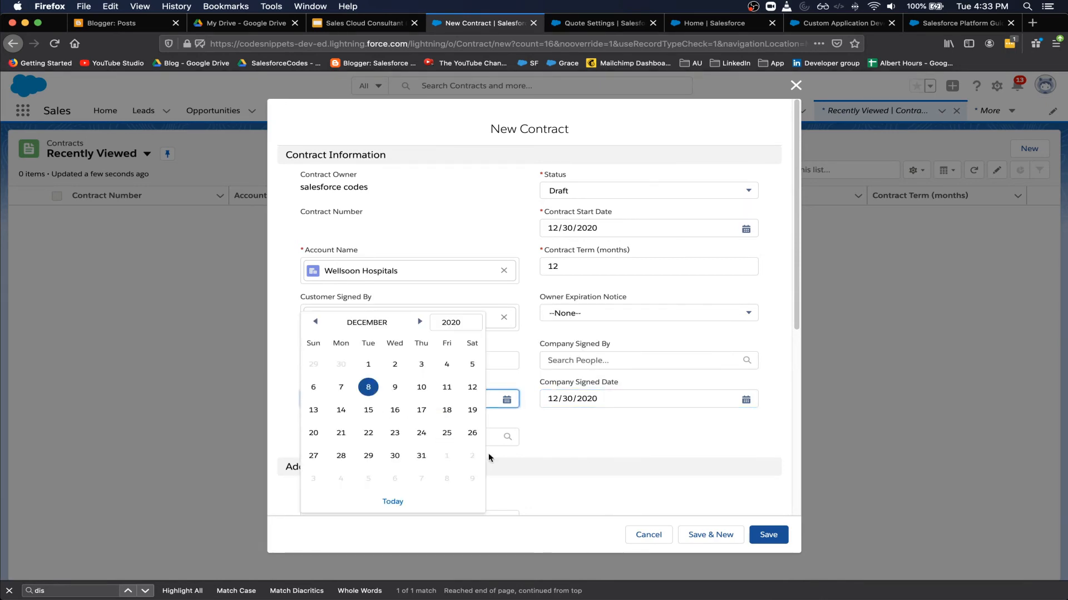
click(368, 456)
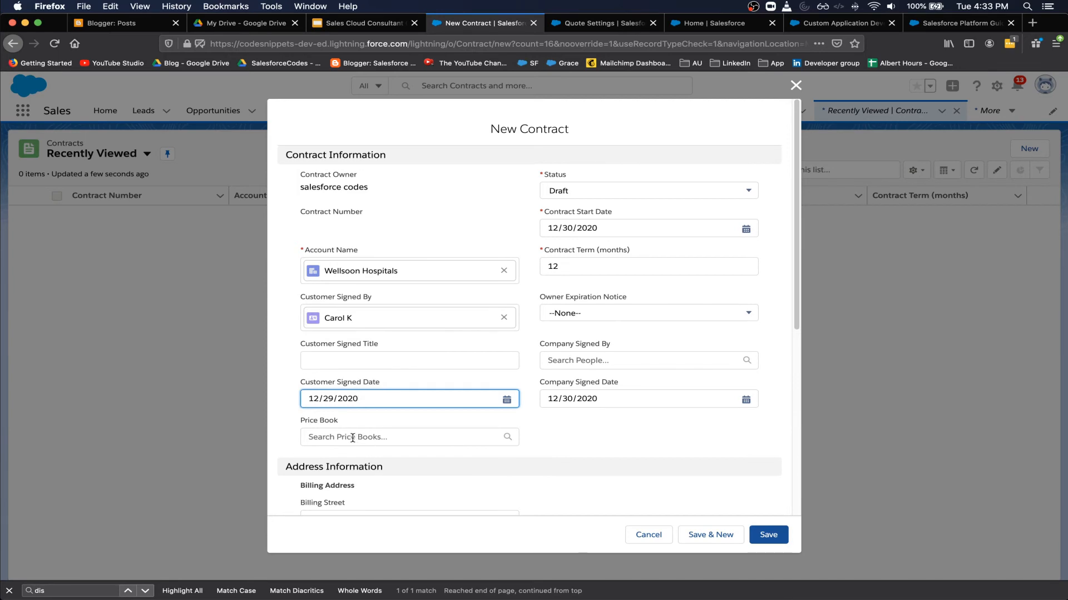
- Choose the Standard price book and save the contract
click(496, 440)
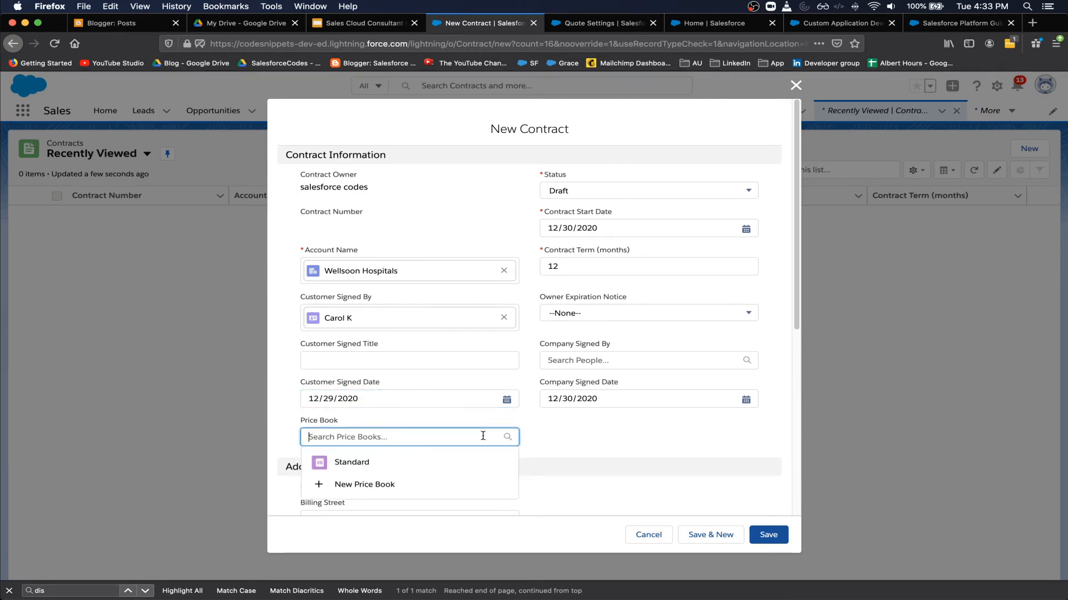
click(371, 467)
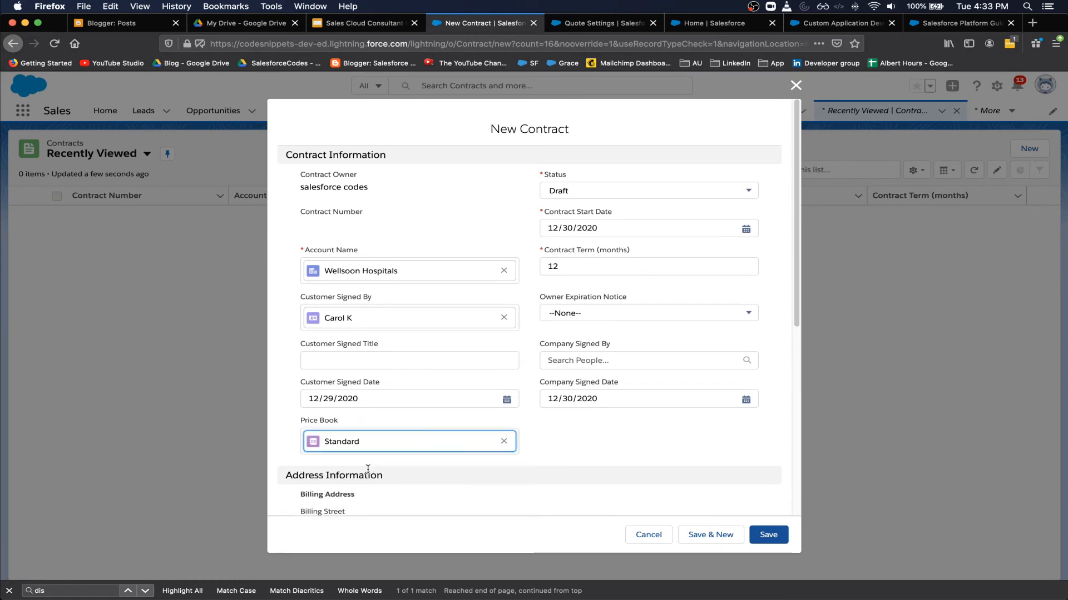
scroll(369, 474, down, 3)
scroll(368, 473, down, 4)
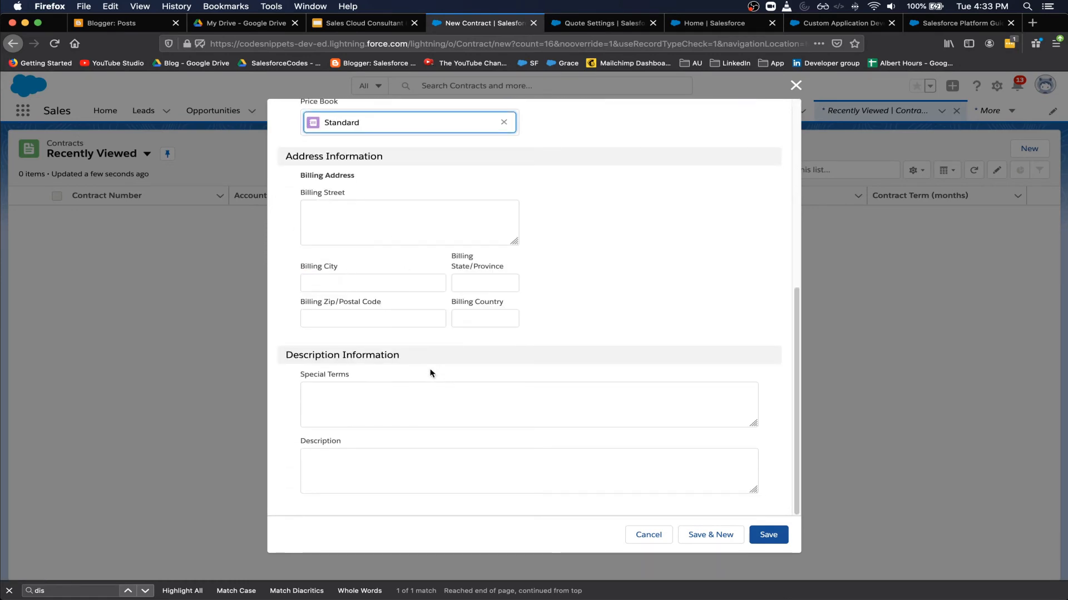
click(763, 535)
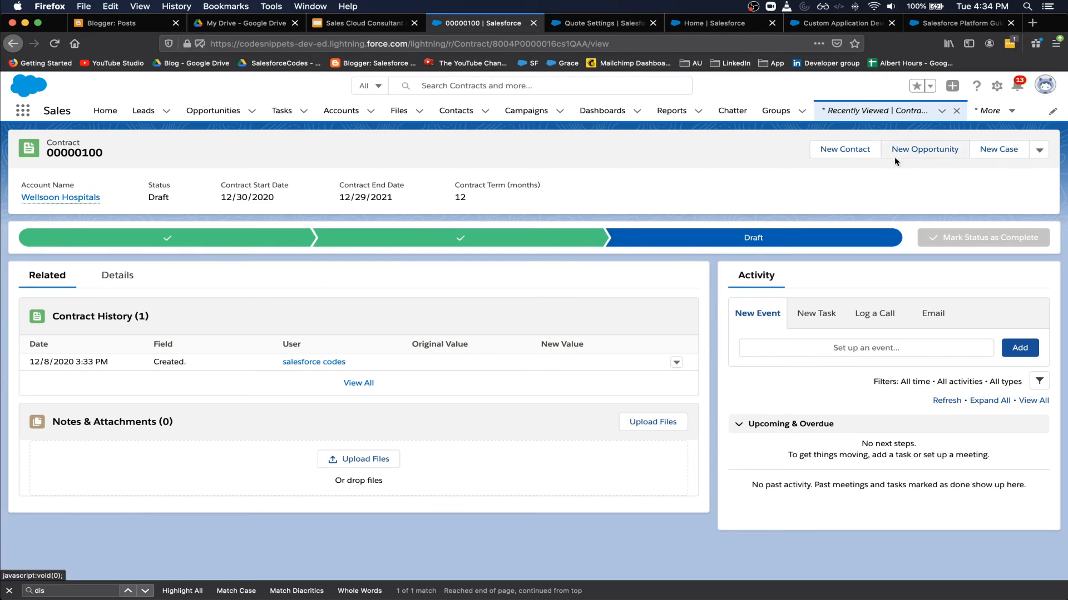
- Start a new order on contract 00000100 for Wellsoon Hospitals, starting 12/31/2020
click(19, 118)
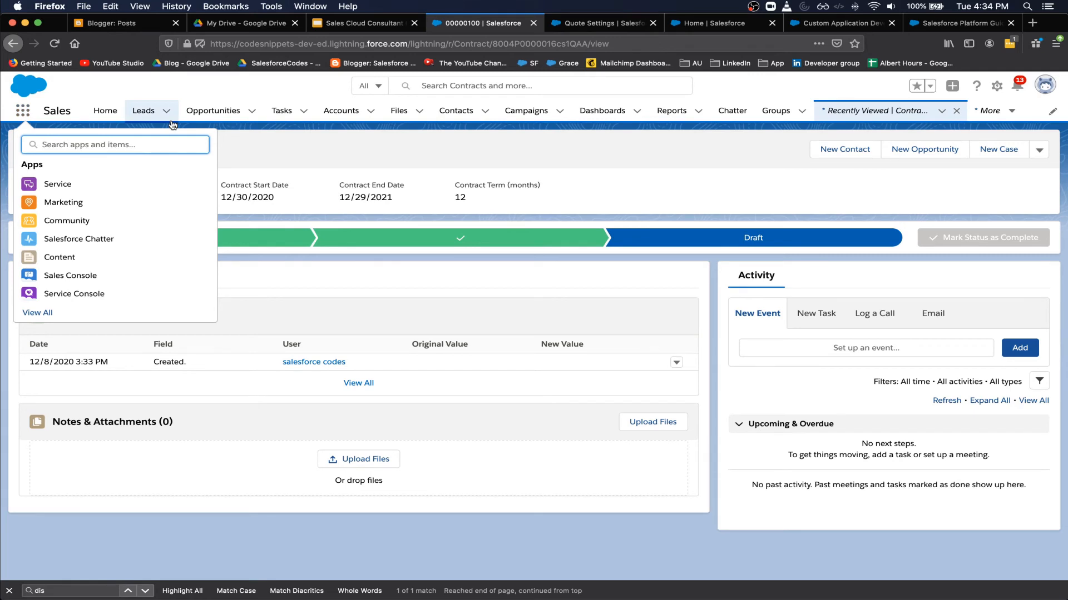
text(order)
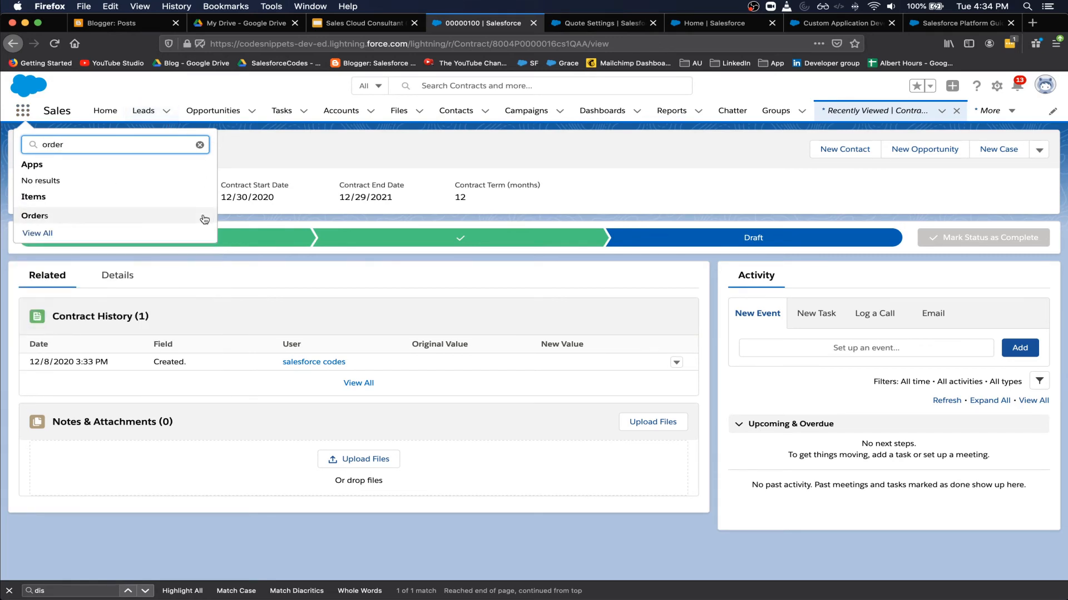
click(129, 213)
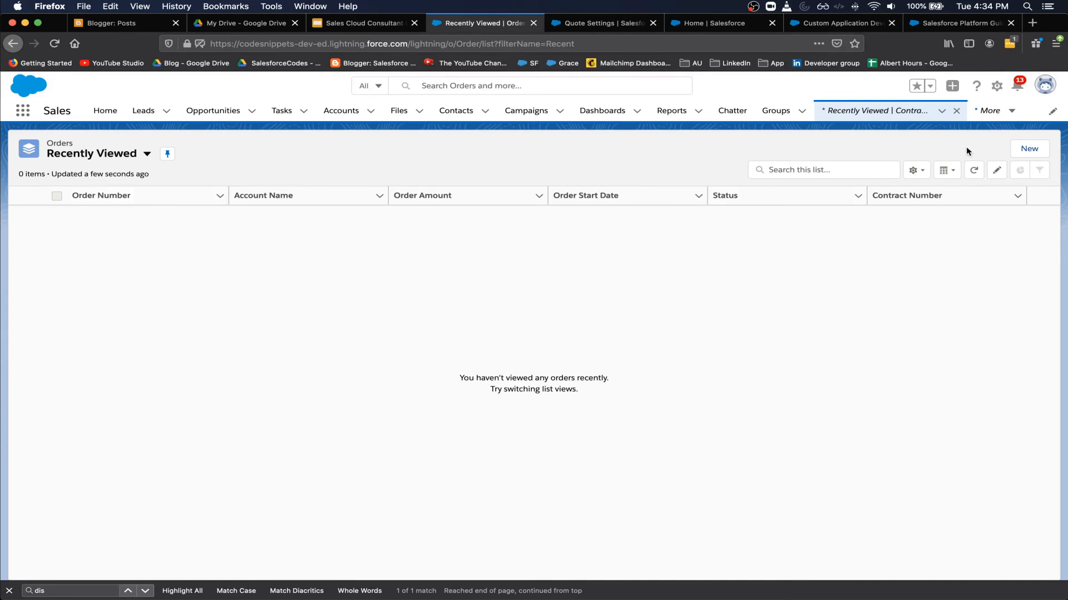
click(1029, 149)
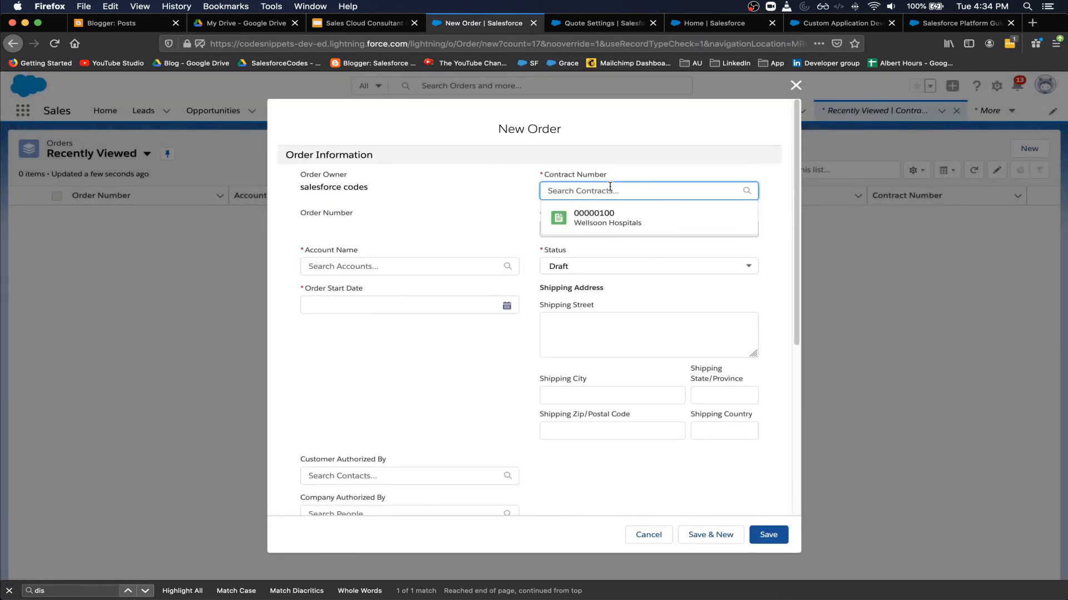
click(612, 219)
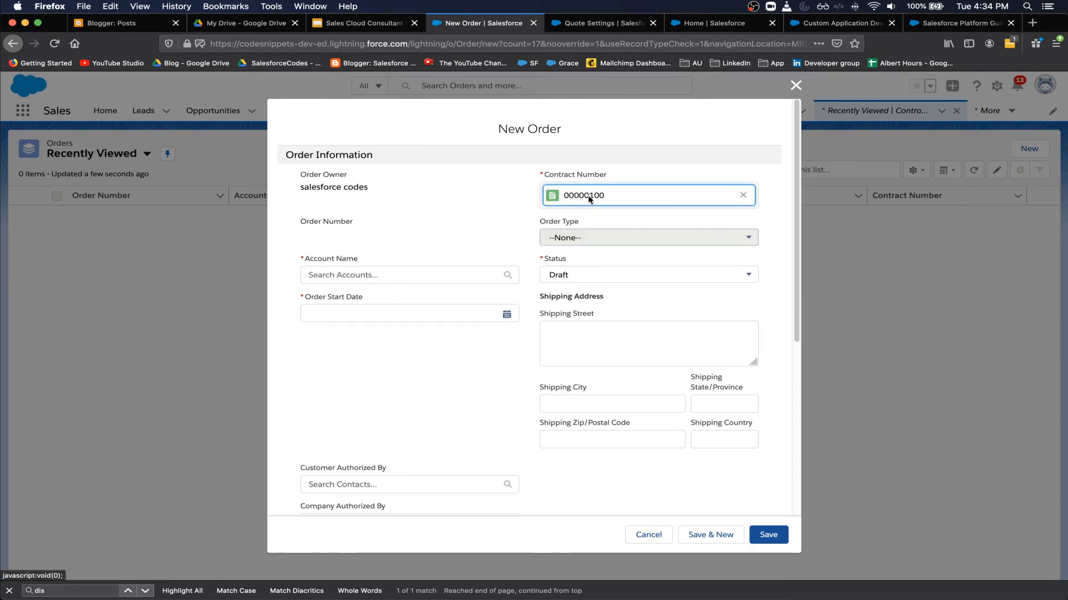
click(398, 278)
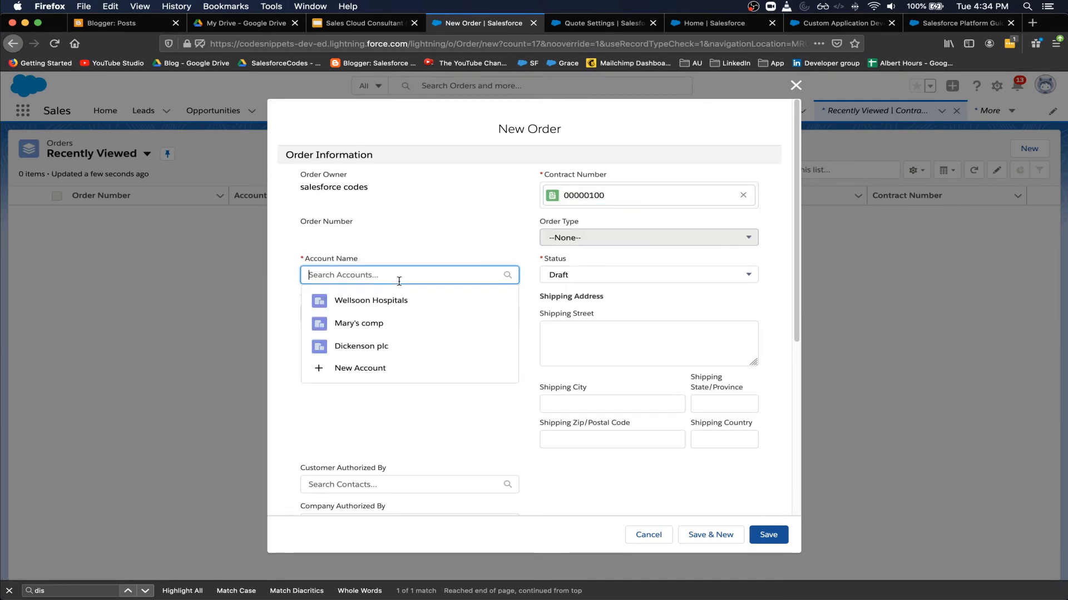
click(362, 303)
click(352, 325)
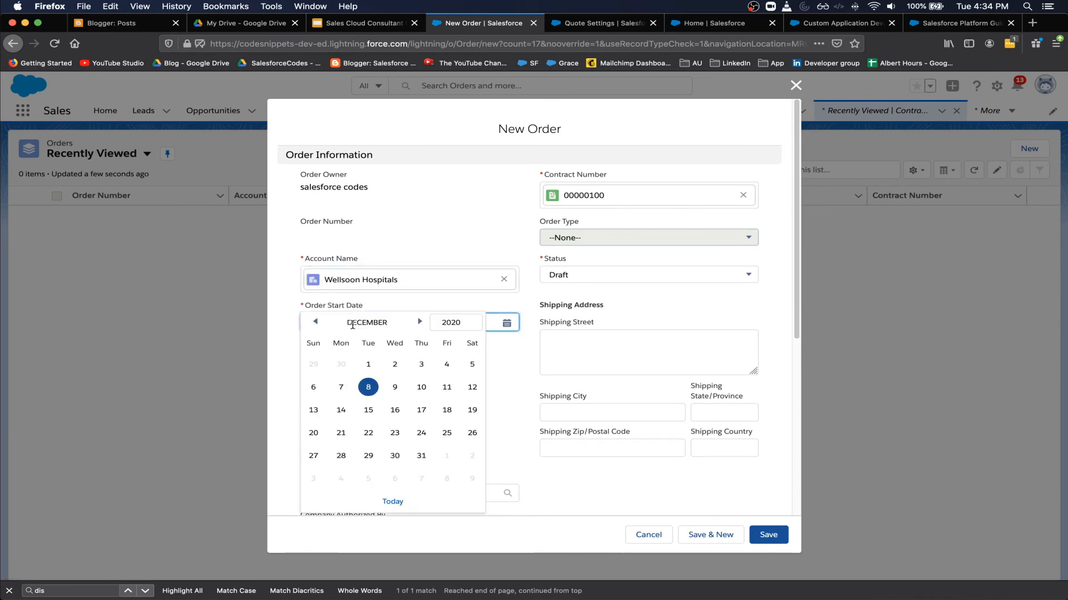
click(421, 457)
- Set the customer and company authorizers and save the order
scroll(494, 344, down, 5)
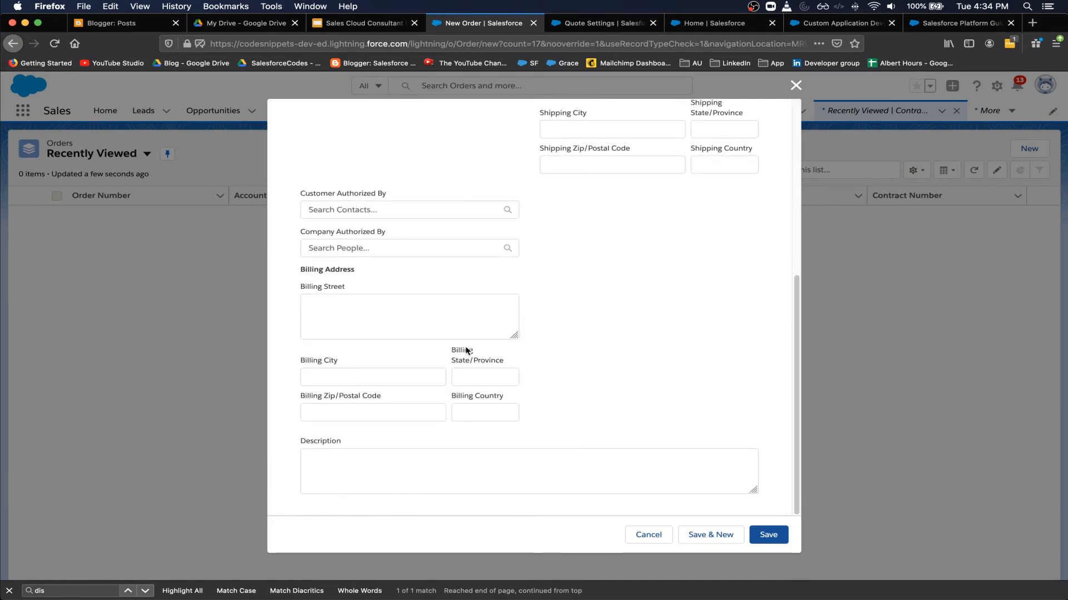
click(417, 210)
click(410, 235)
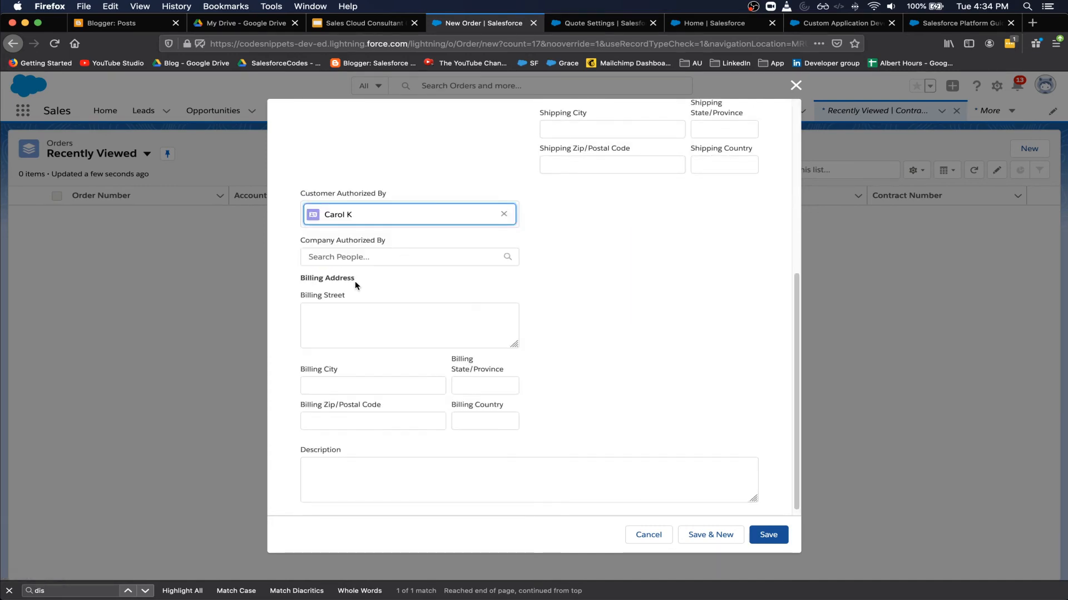
click(377, 256)
click(381, 286)
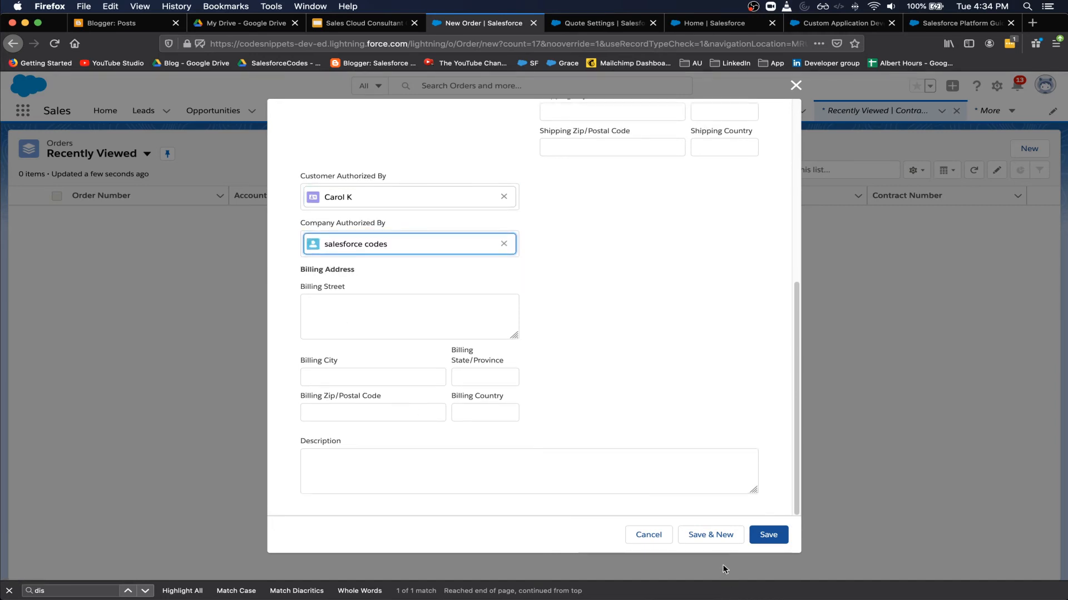
click(778, 536)
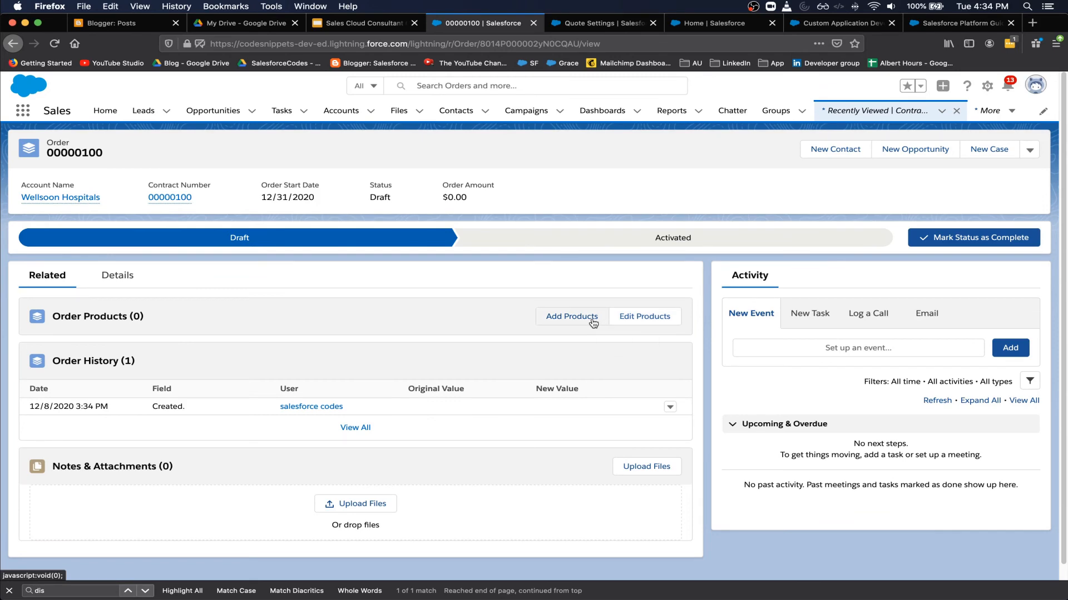
- Add a line of 100 Universal Power 3 Computers at $500.00 each to order 00000100
click(590, 321)
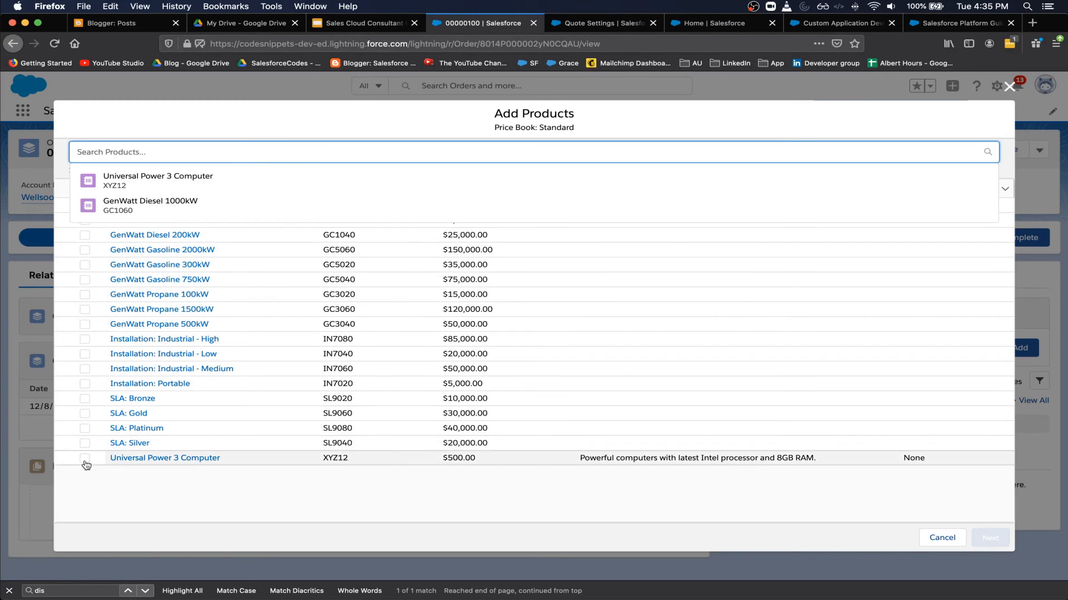
click(85, 459)
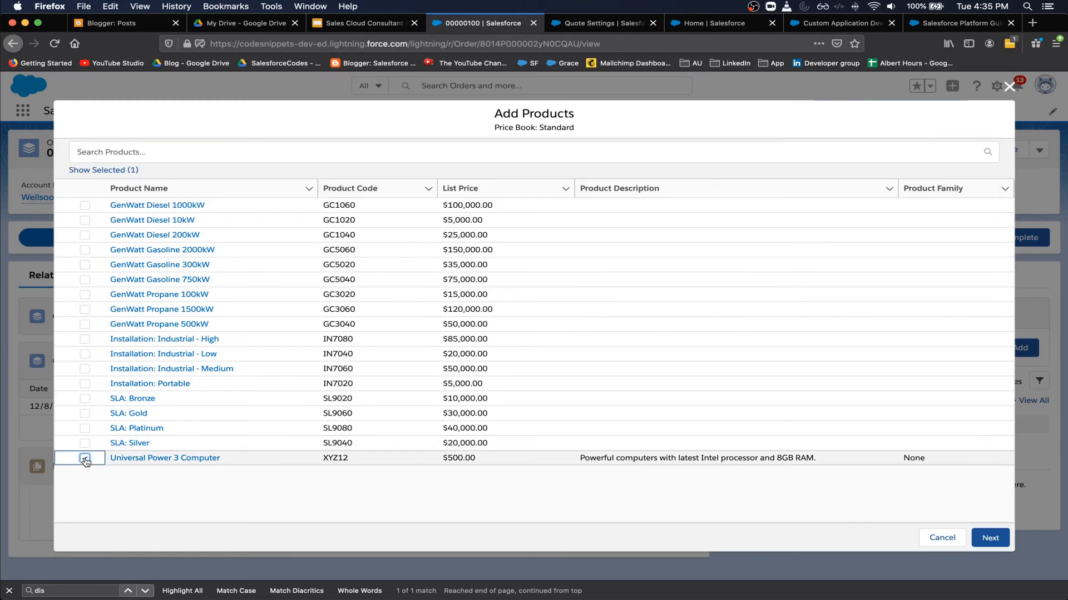
click(988, 539)
click(364, 202)
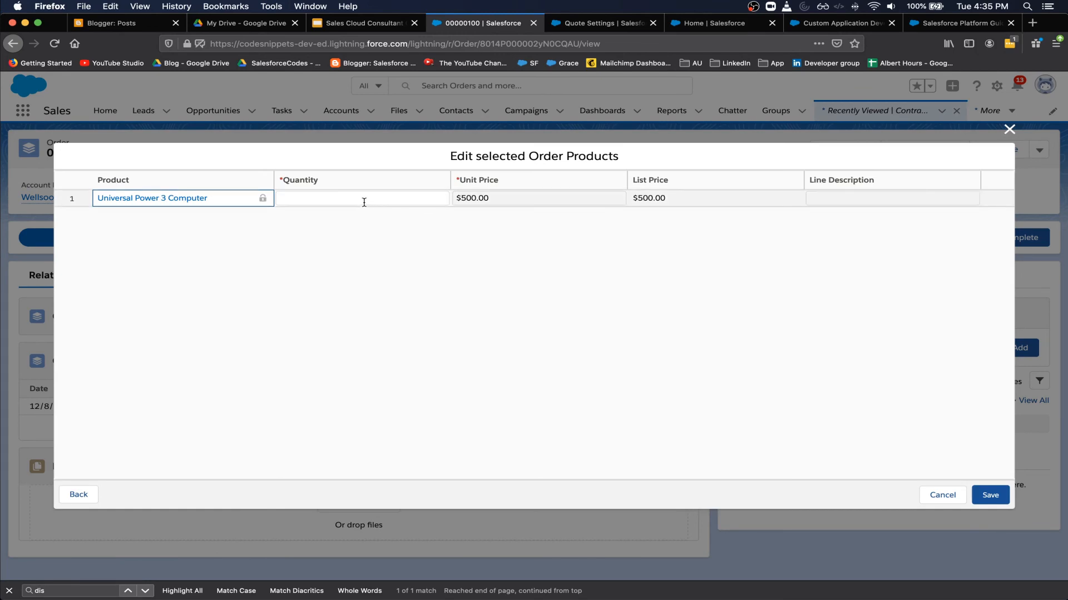
text(100)
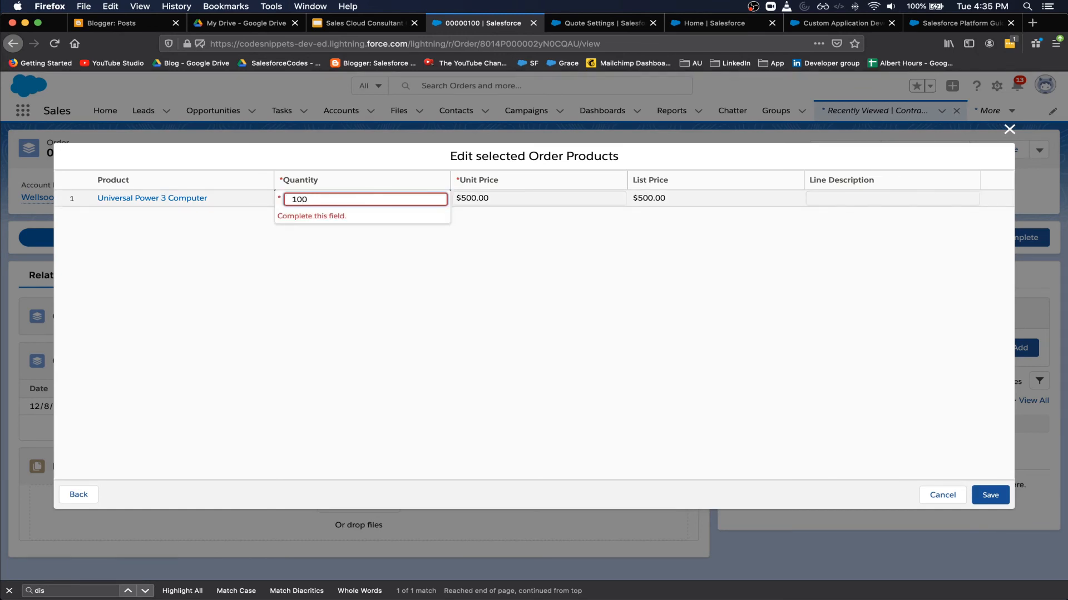
click(579, 285)
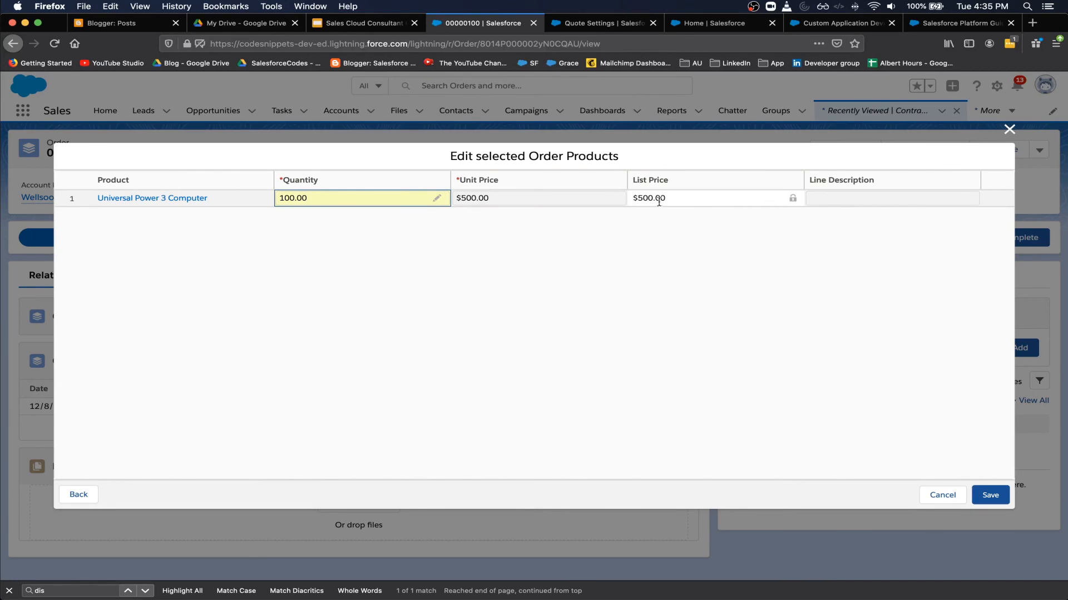
click(987, 492)
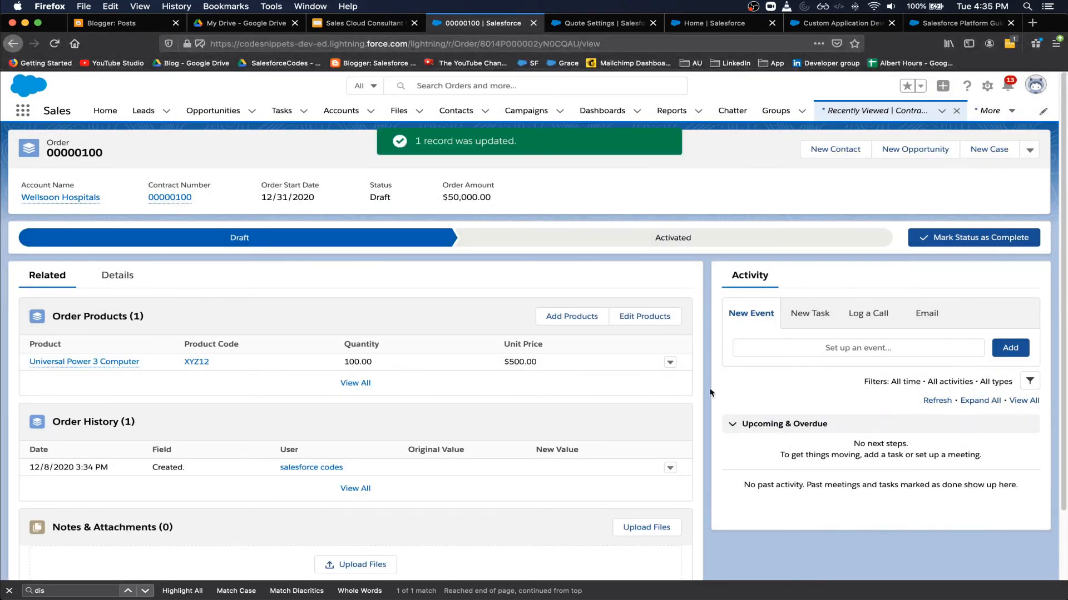
- Change the computer line's unit price to $450.00, dropping the order amount to $45,000.00
click(670, 362)
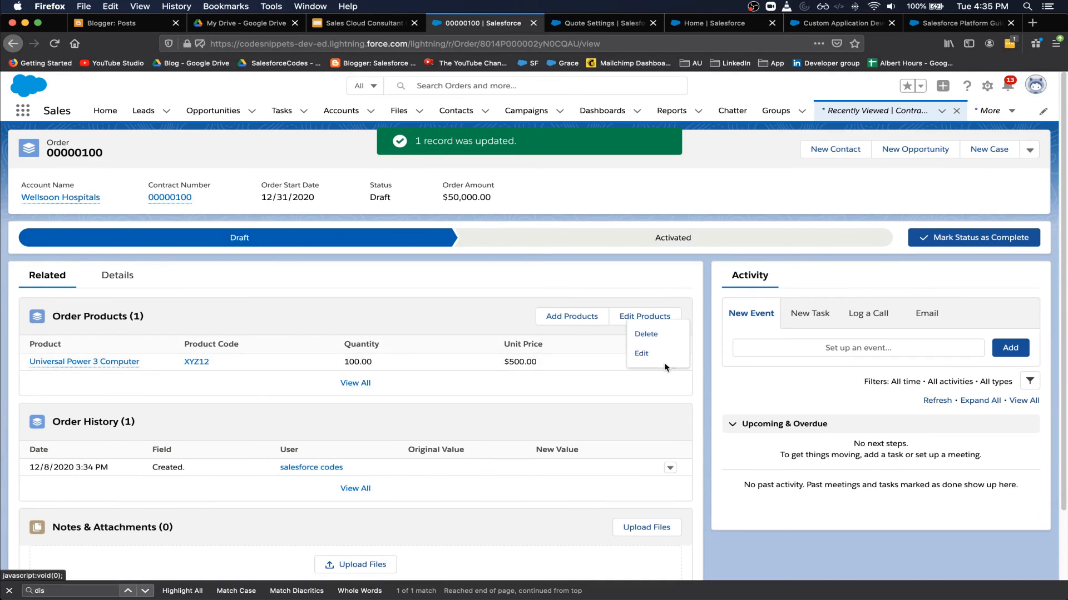
click(660, 358)
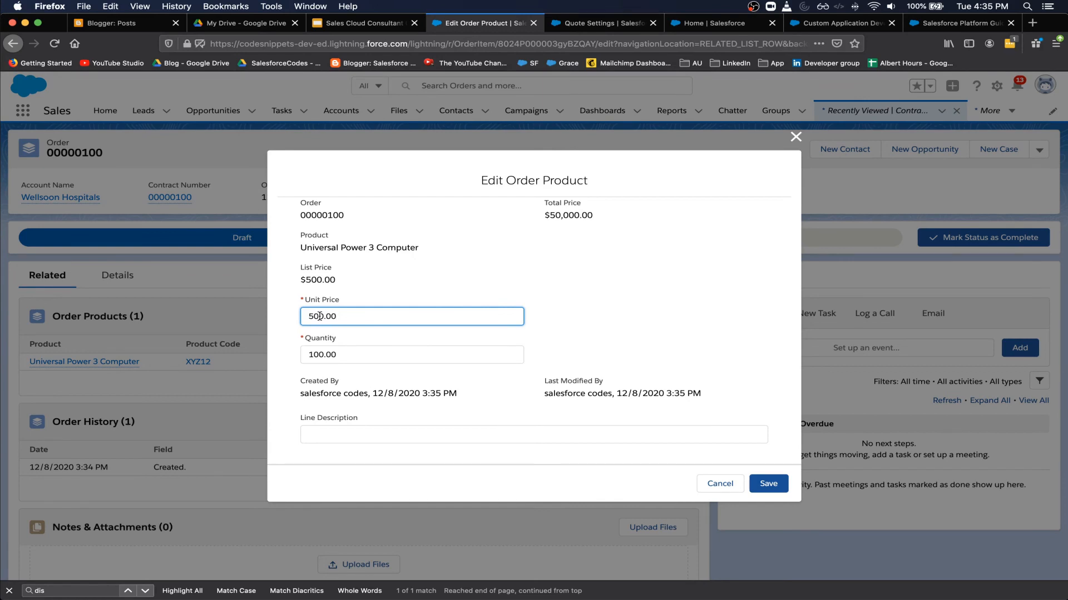
text(45)
click(481, 302)
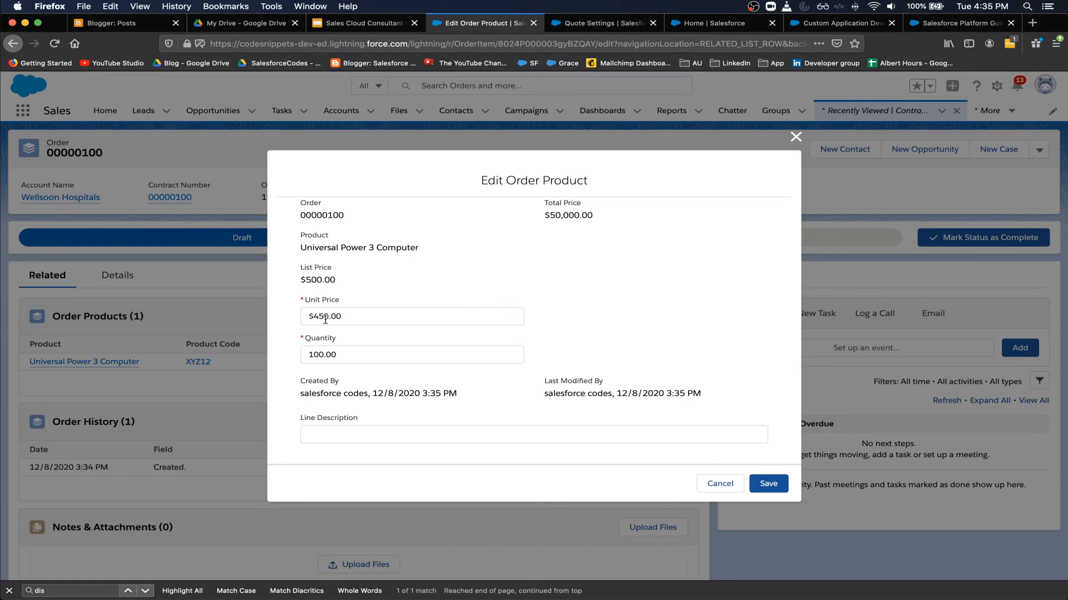
click(770, 484)
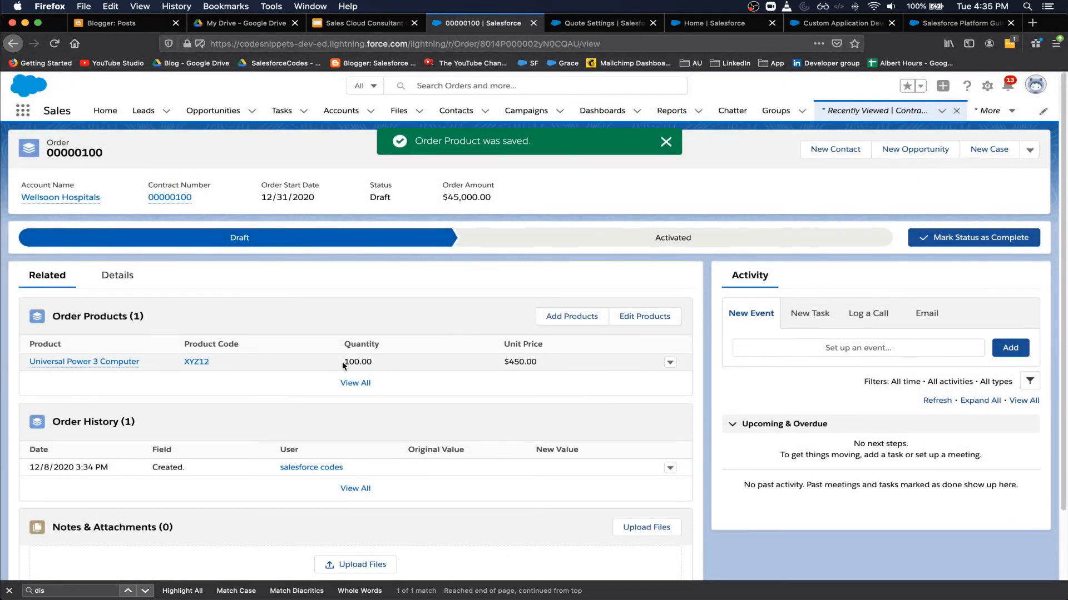
scroll(525, 375, down, 3)
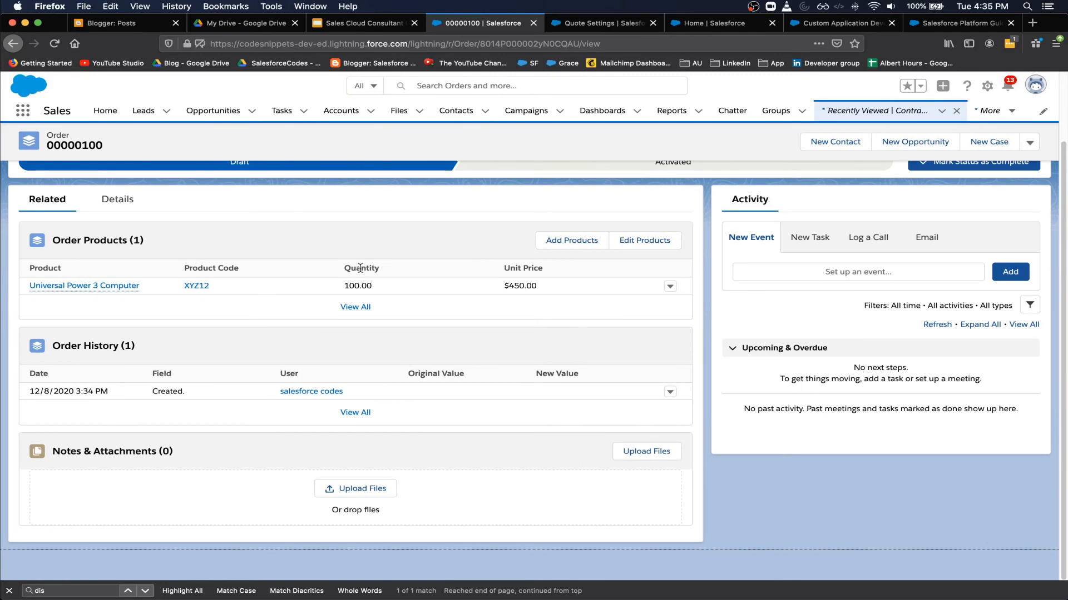
scroll(382, 290, up, 3)
scroll(404, 290, up, 1)
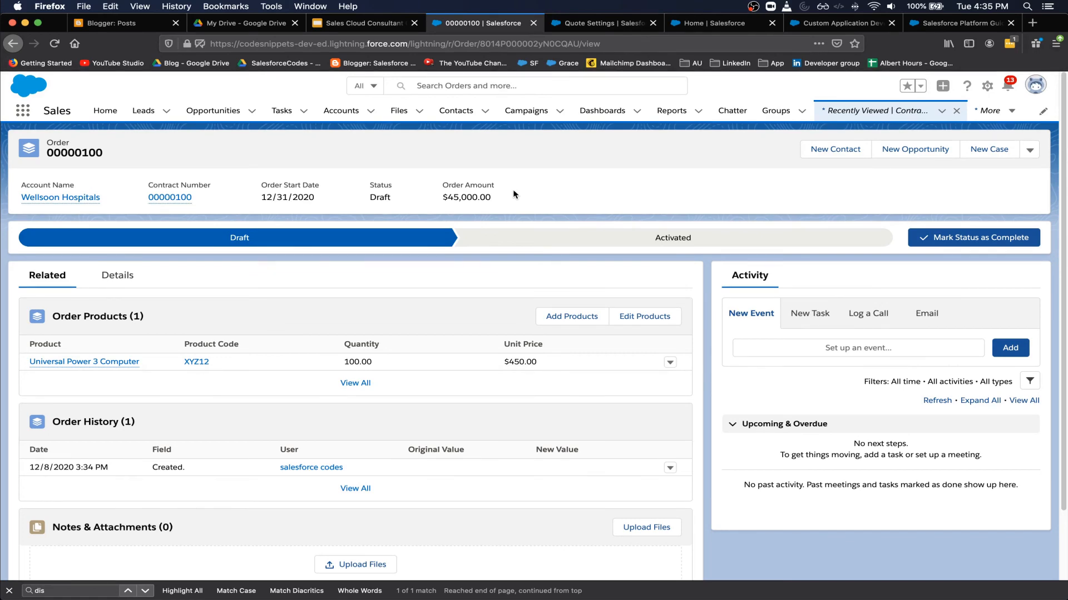
- Bring up the sequence diagram and point out the Universal Computers and WellSoon Hospital participants
key(super+grave)
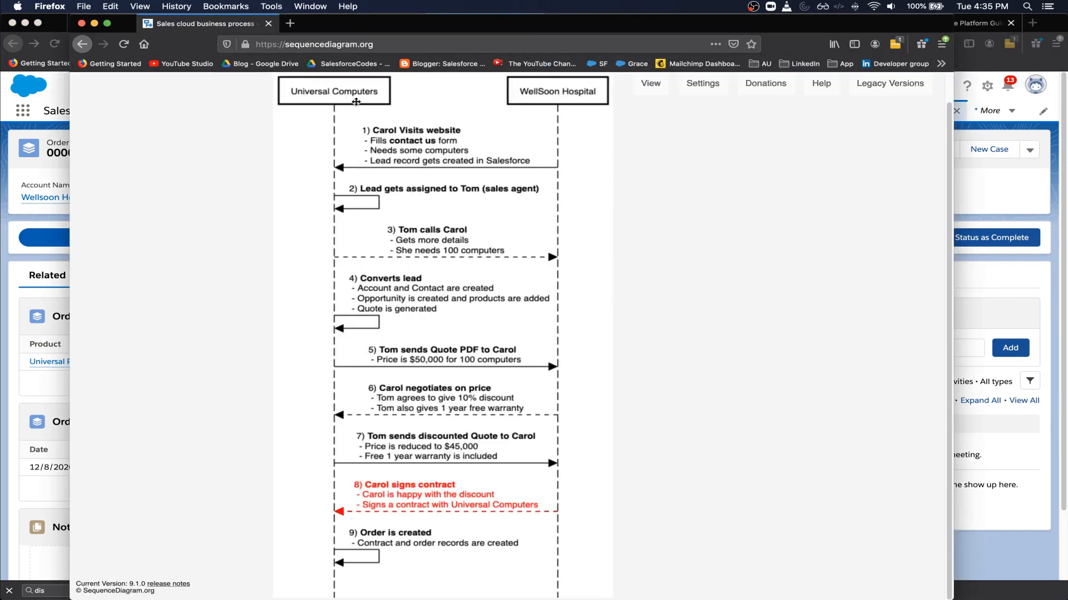
click(338, 97)
click(547, 89)
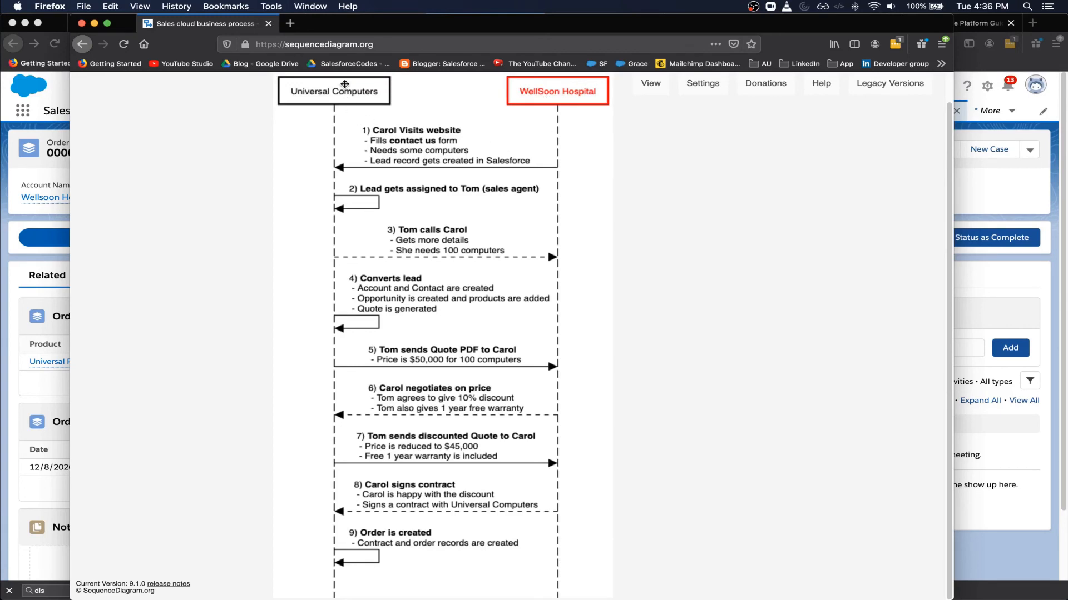
- Highlight steps 1–5, from website visit to quote PDF, then step 9, Order is created
click(424, 147)
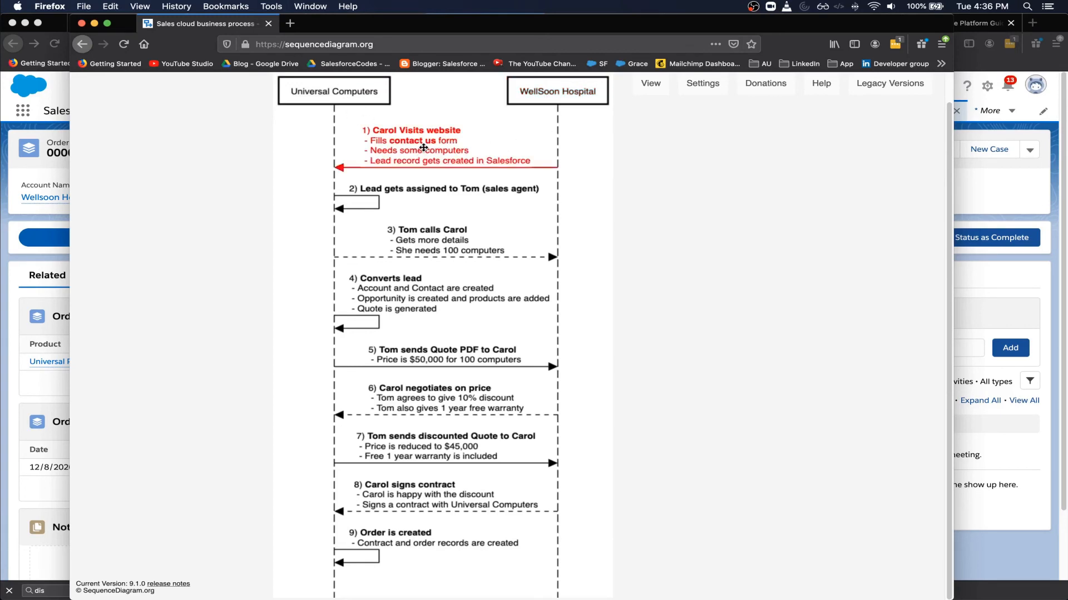
click(409, 187)
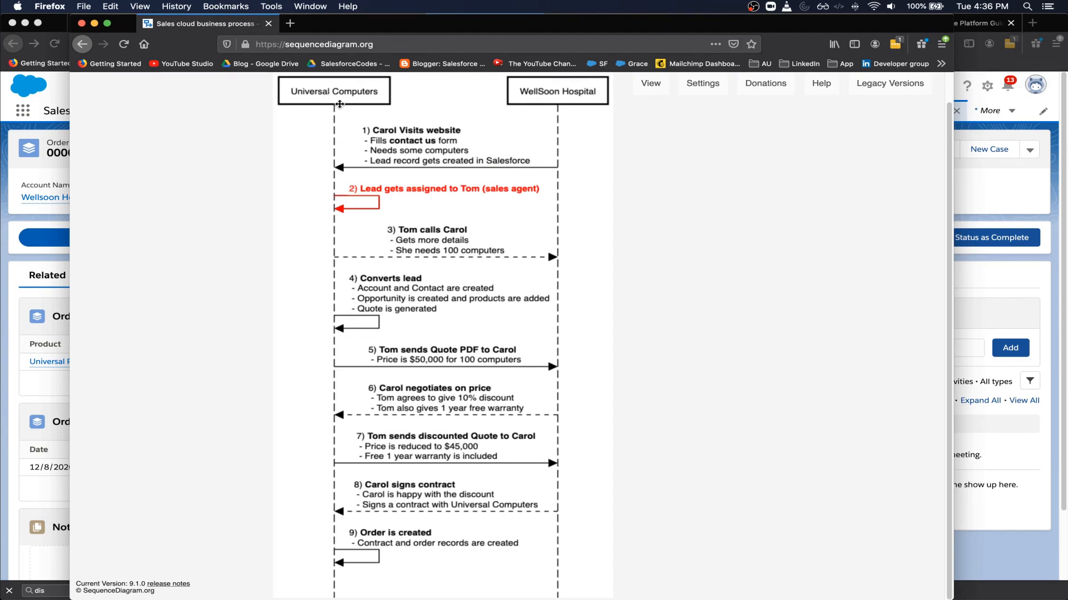
click(424, 249)
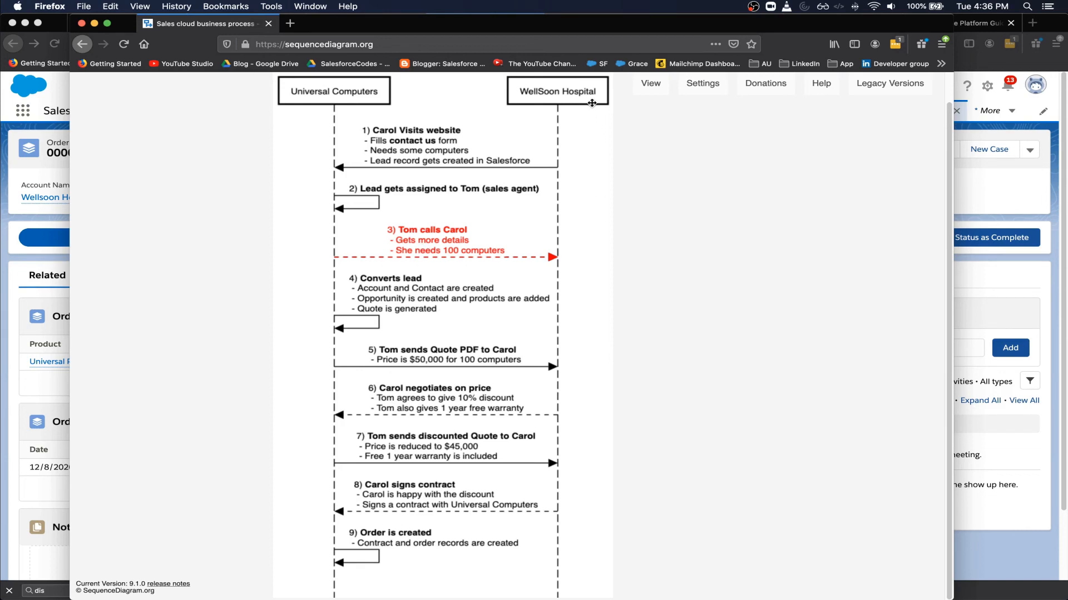
click(399, 300)
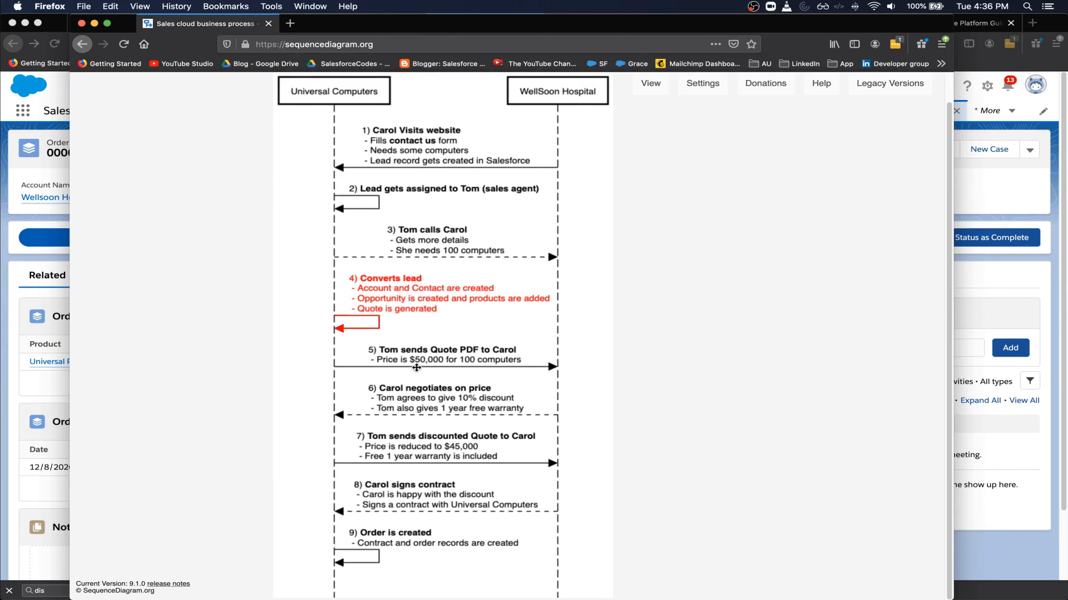
click(441, 355)
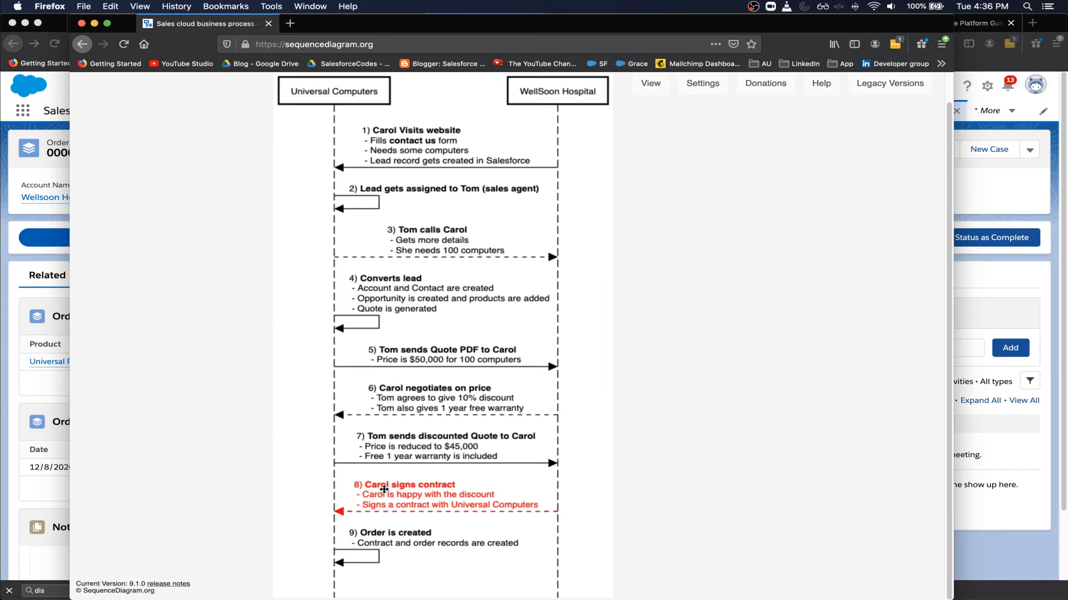
click(395, 540)
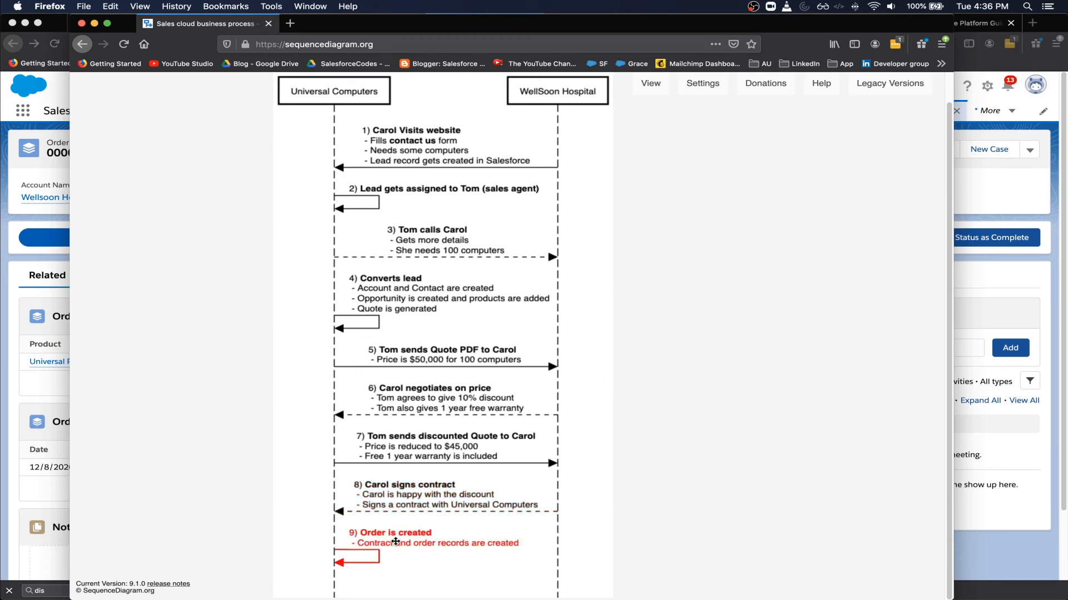